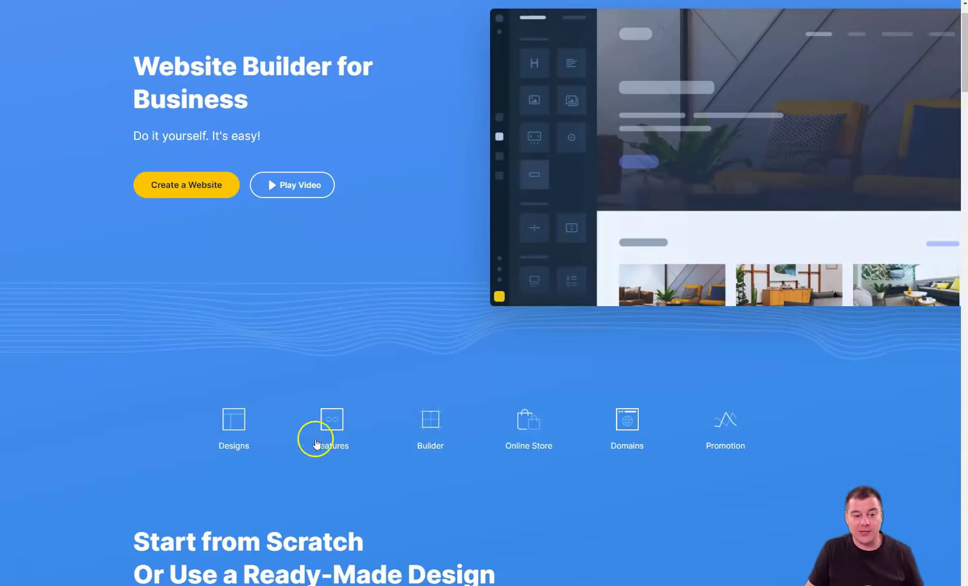
scroll(445, 467, down, 1)
scroll(446, 467, down, 1)
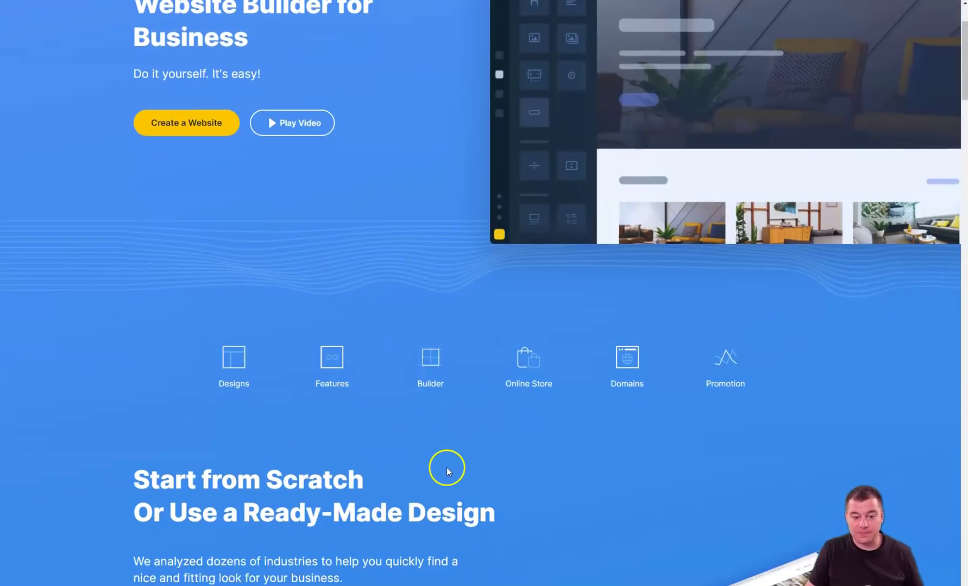
scroll(449, 467, down, 1)
scroll(449, 468, down, 1)
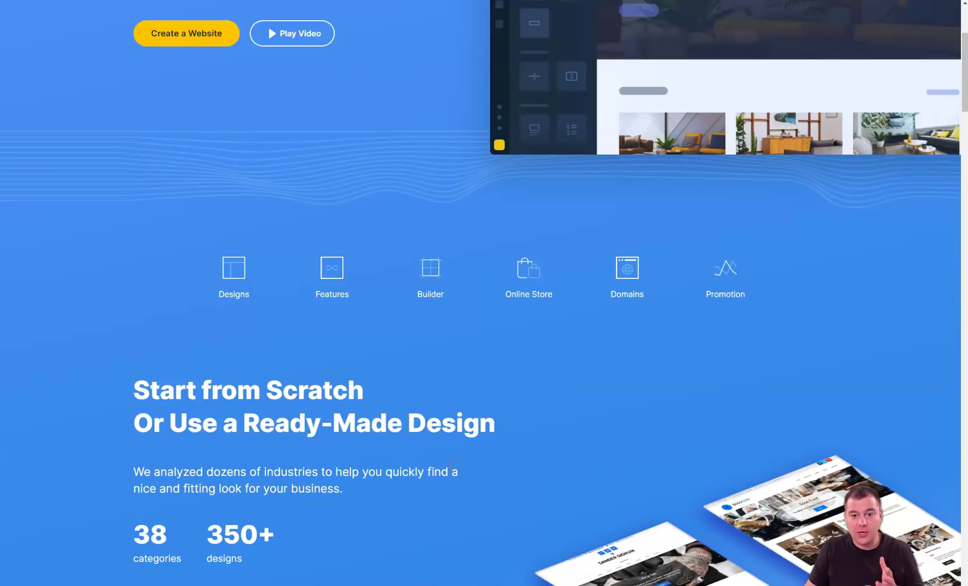
scroll(484, 294, down, 2)
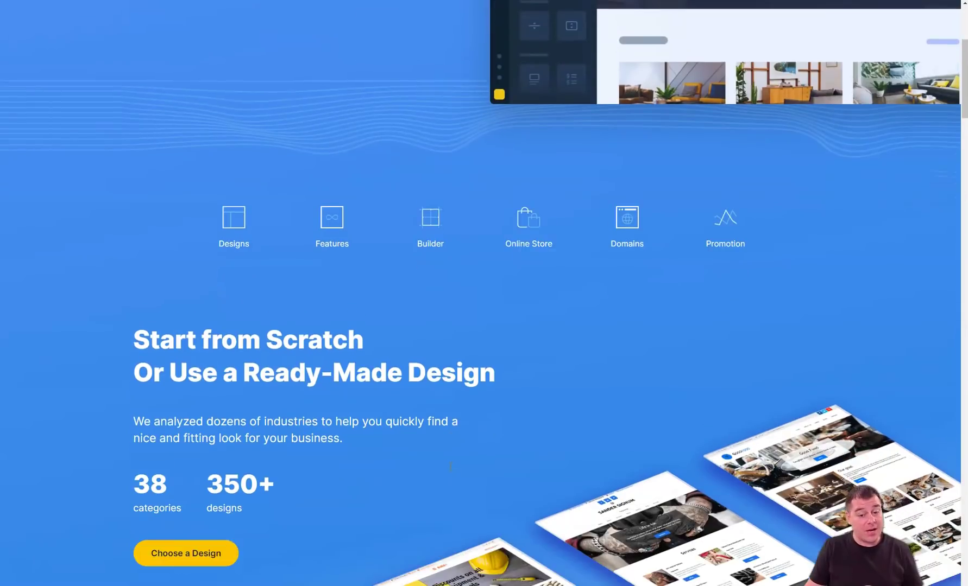
scroll(484, 293, up, 2)
scroll(484, 293, up, 2)
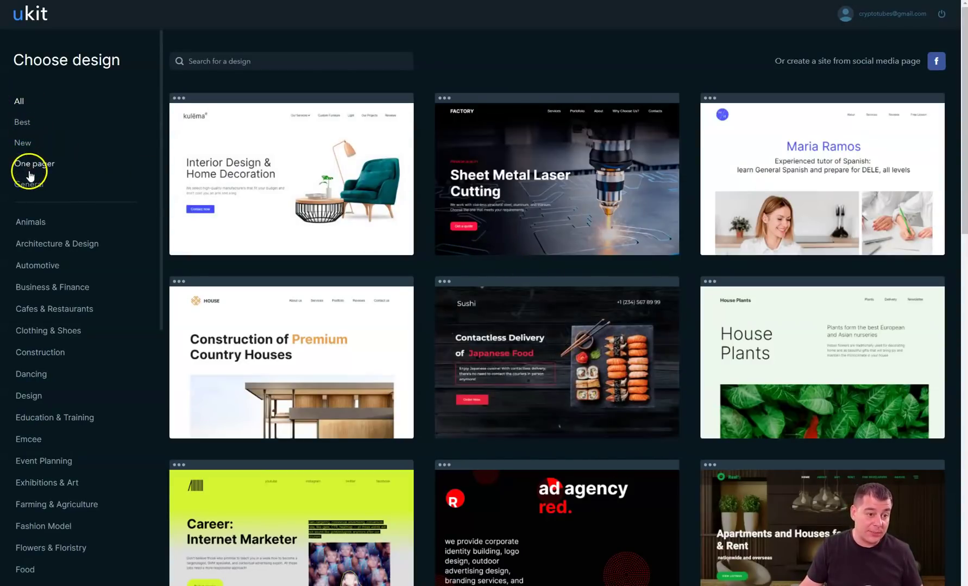
scroll(65, 265, down, 1)
scroll(61, 259, down, 2)
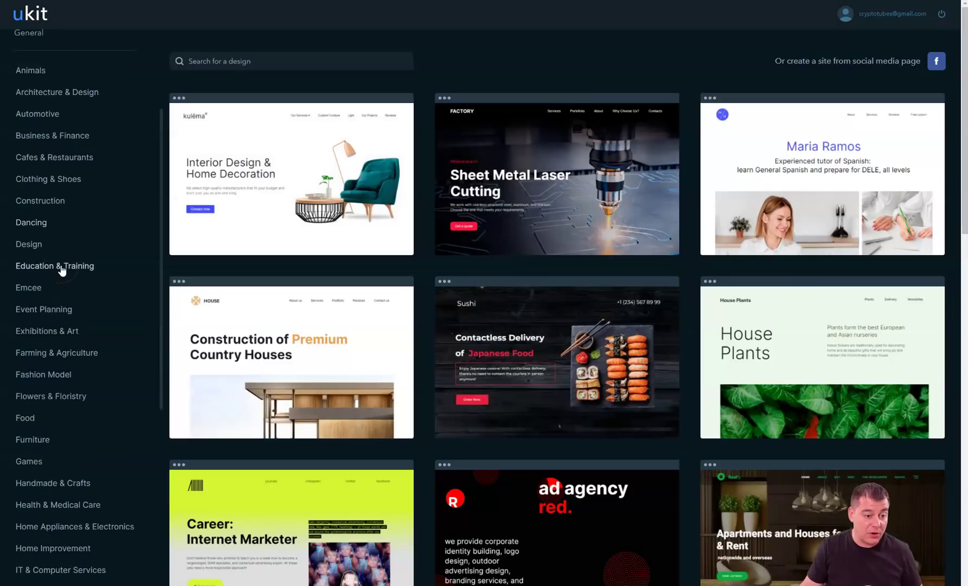
scroll(60, 270, down, 2)
scroll(62, 272, down, 1)
scroll(62, 272, down, 1)
scroll(61, 272, down, 2)
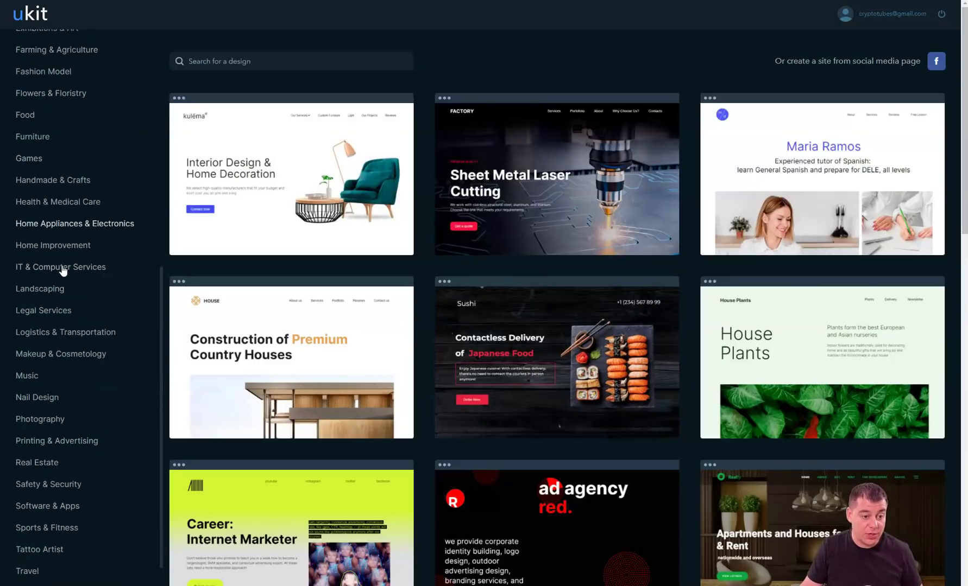
scroll(61, 272, down, 1)
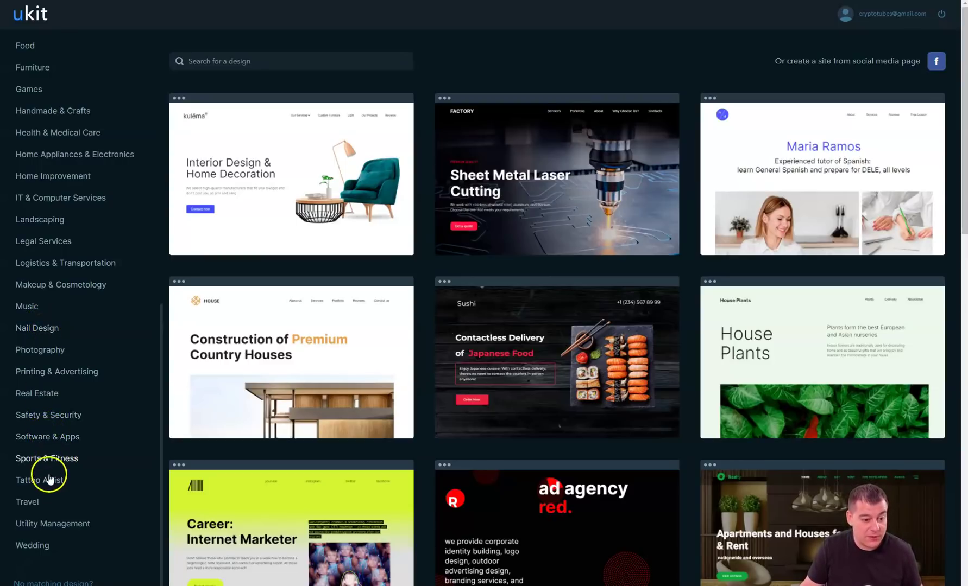
scroll(49, 476, up, 3)
scroll(61, 435, up, 2)
scroll(65, 424, up, 2)
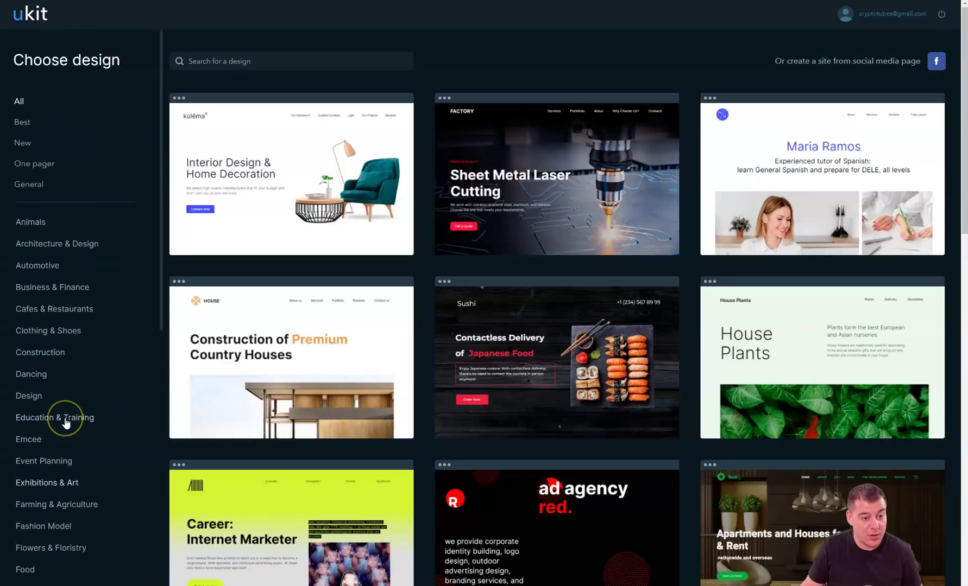
Step: Filter the gallery to One pager designs and choose the Carwash template
click(34, 163)
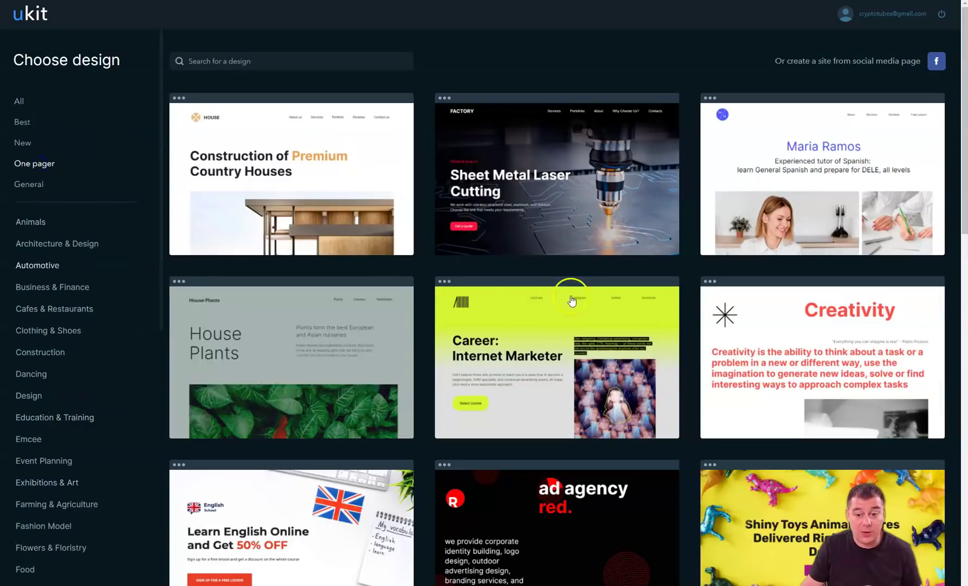
mouse_move(557, 173)
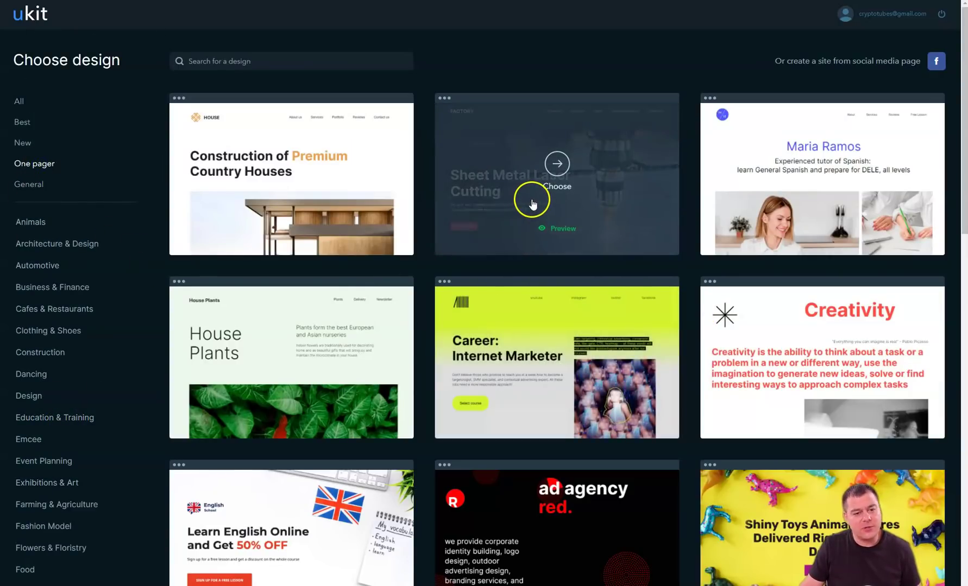
scroll(531, 204, down, 2)
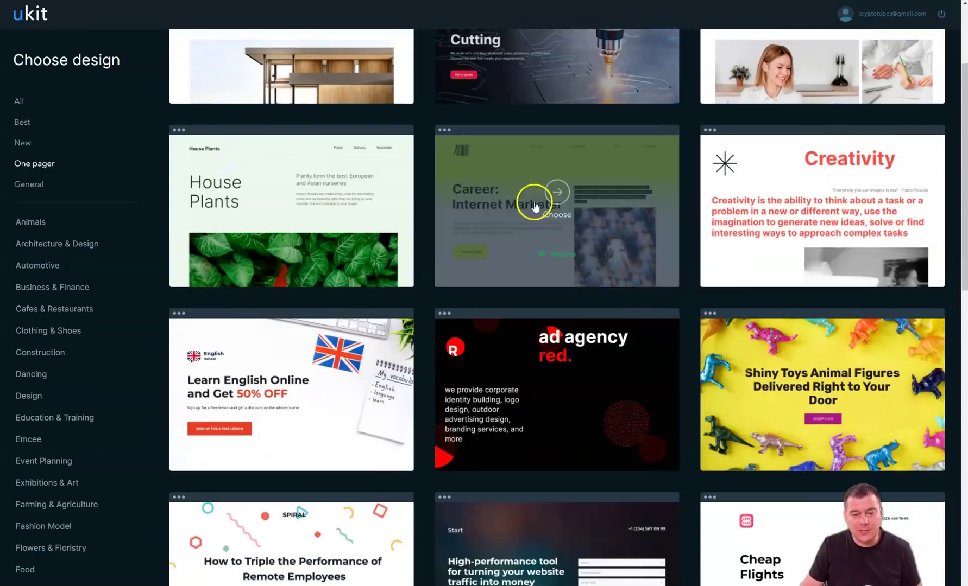
scroll(622, 304, down, 2)
scroll(616, 294, down, 2)
scroll(612, 292, down, 1)
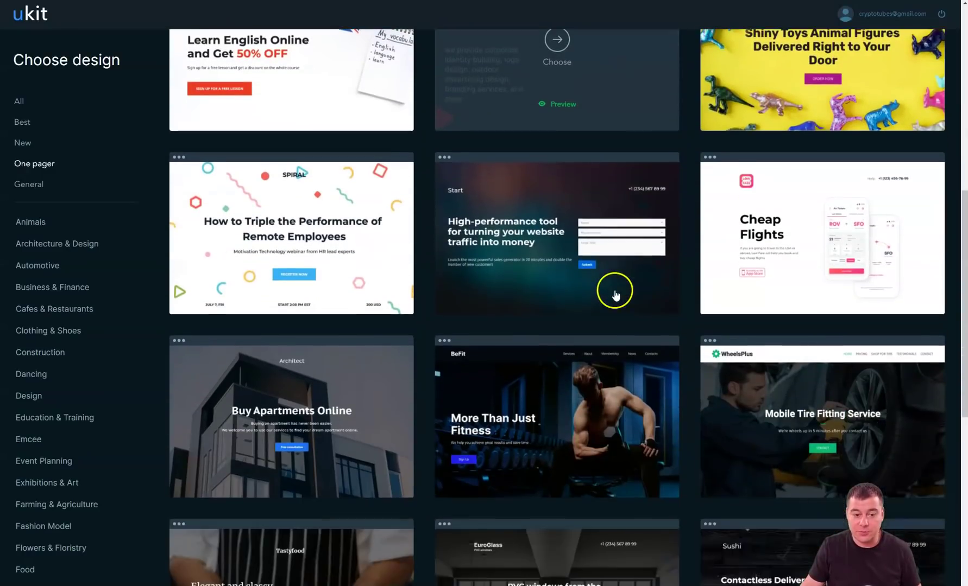
scroll(583, 287, down, 2)
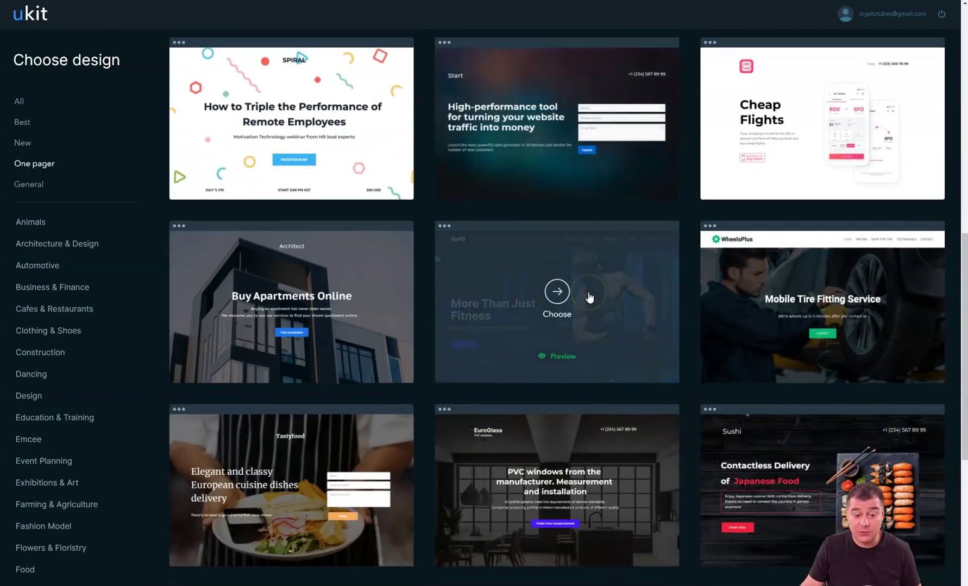
scroll(605, 287, down, 2)
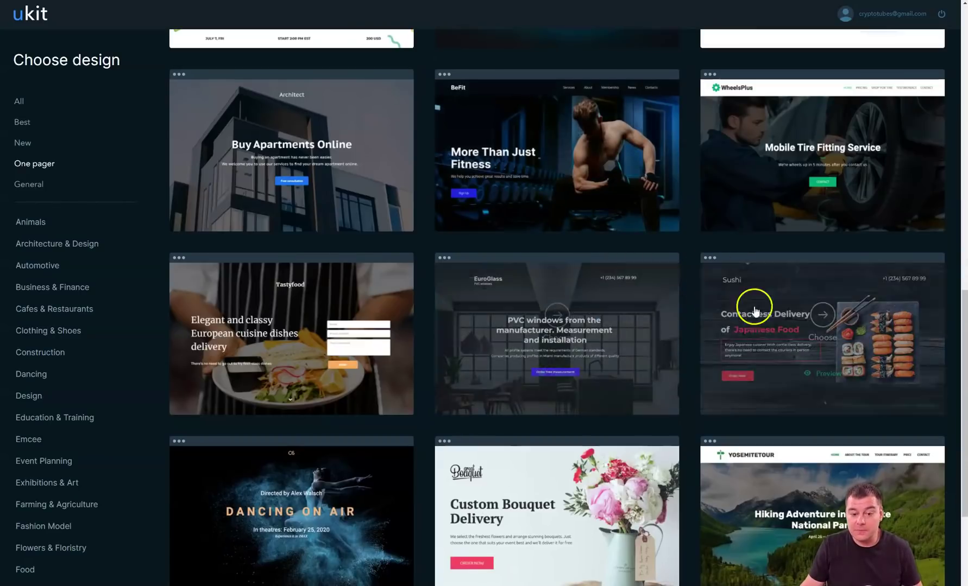
scroll(591, 310, down, 1)
scroll(591, 310, down, 1)
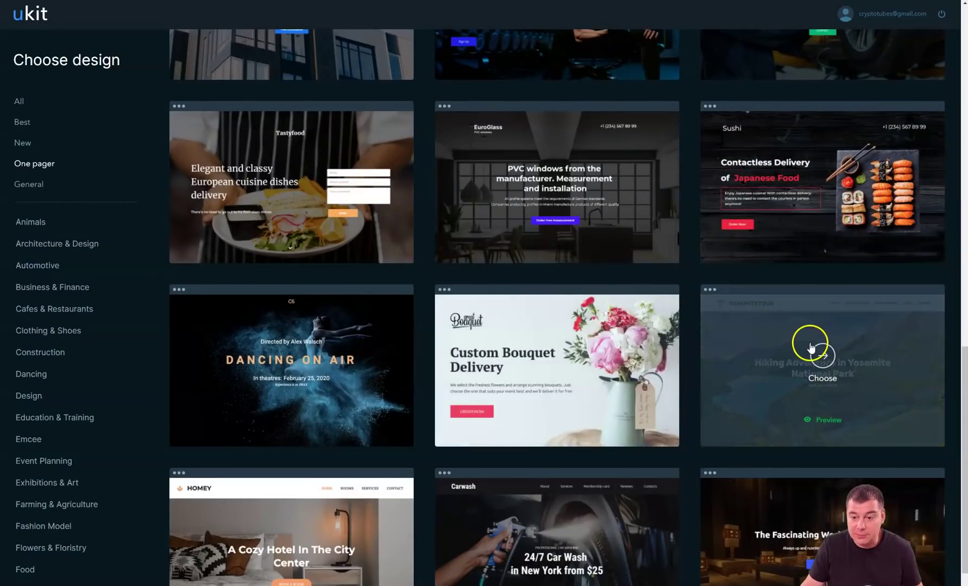
scroll(768, 357, down, 1)
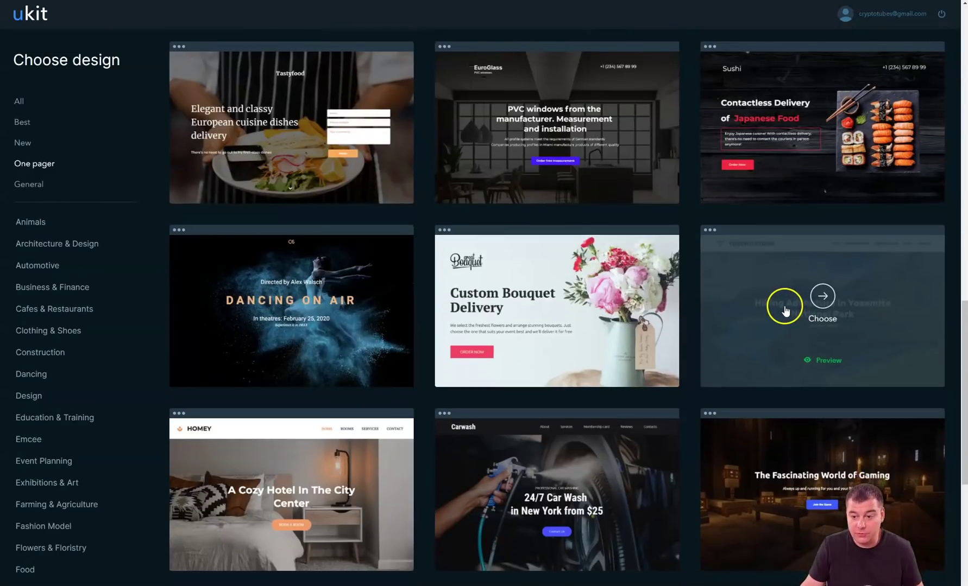
mouse_move(557, 540)
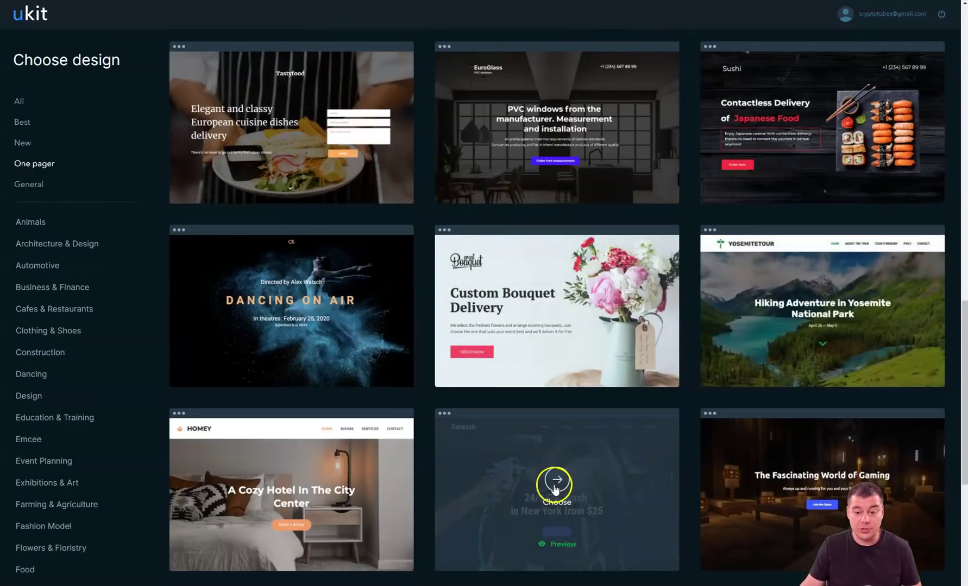
click(557, 483)
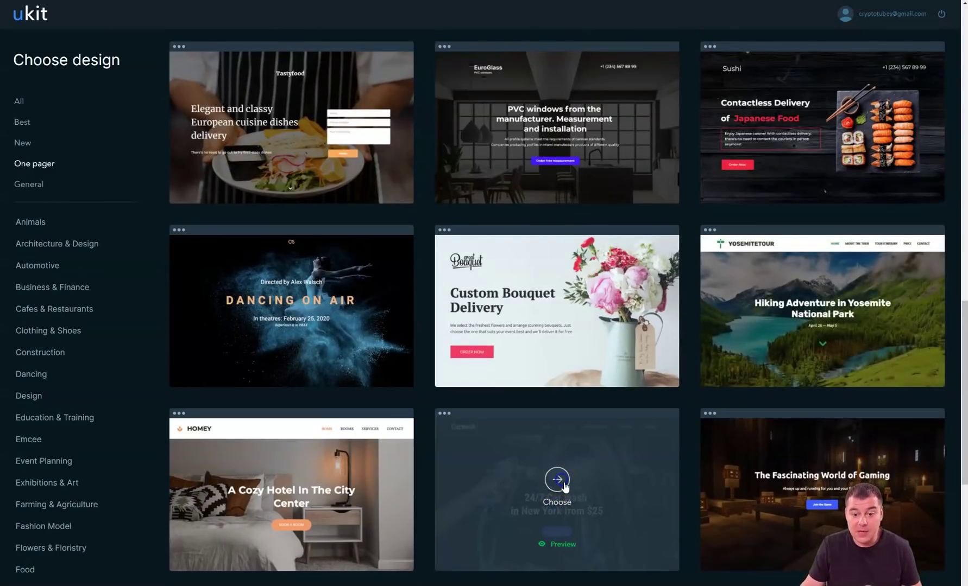
Step: Accept the suggested domain name and continue into the editor
click(495, 139)
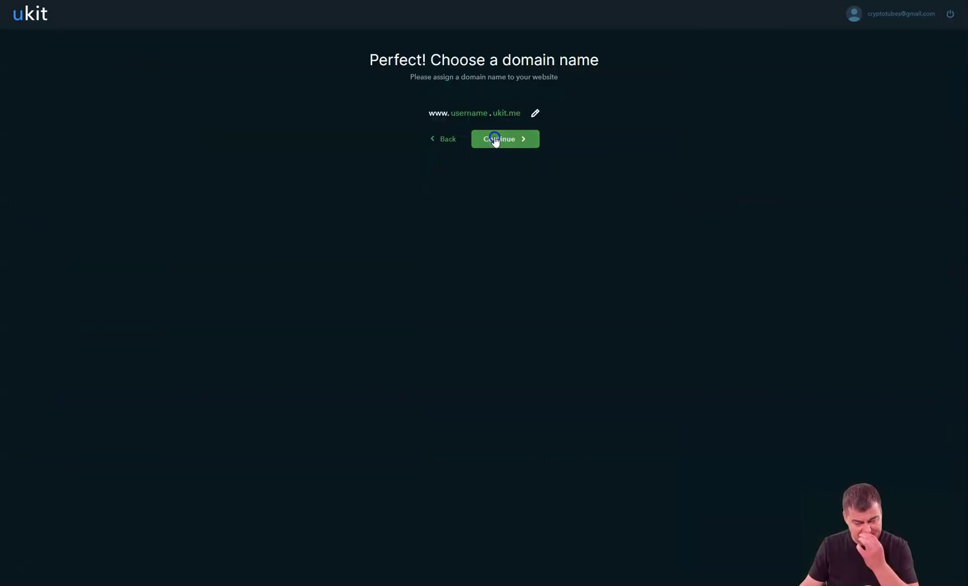
click(496, 141)
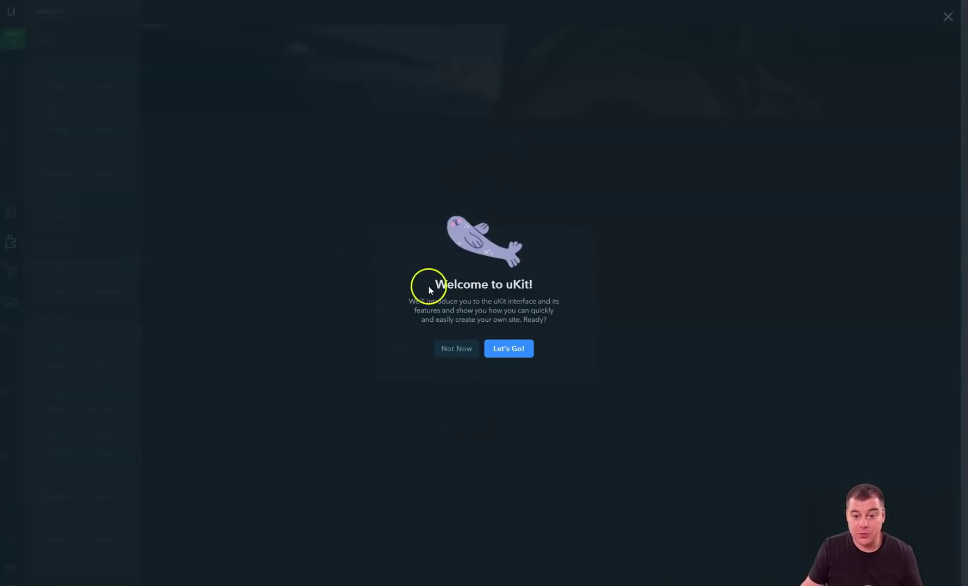
Step: Dismiss the welcome tour with Not Now
click(465, 349)
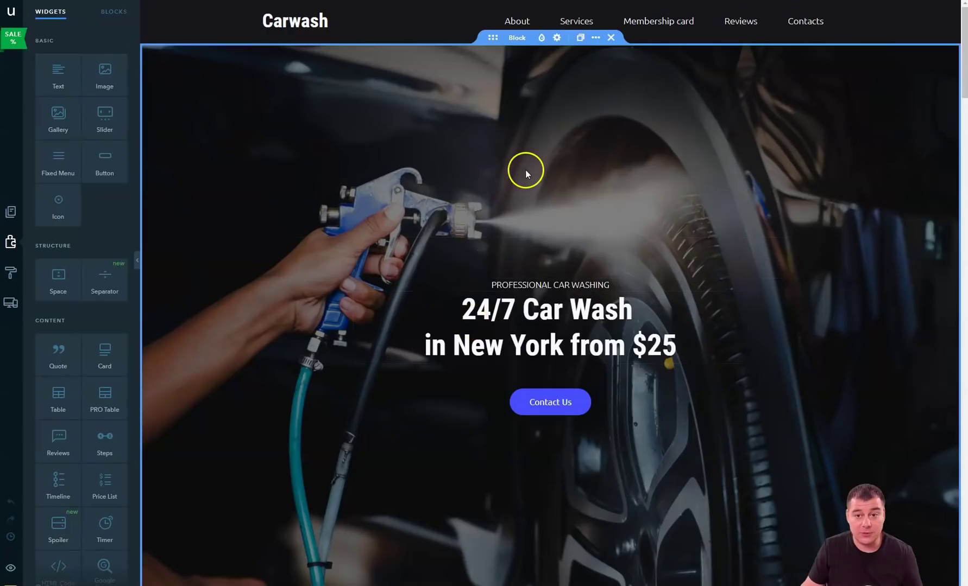
scroll(526, 172, down, 1)
scroll(558, 168, down, 5)
scroll(594, 179, down, 2)
scroll(596, 183, down, 2)
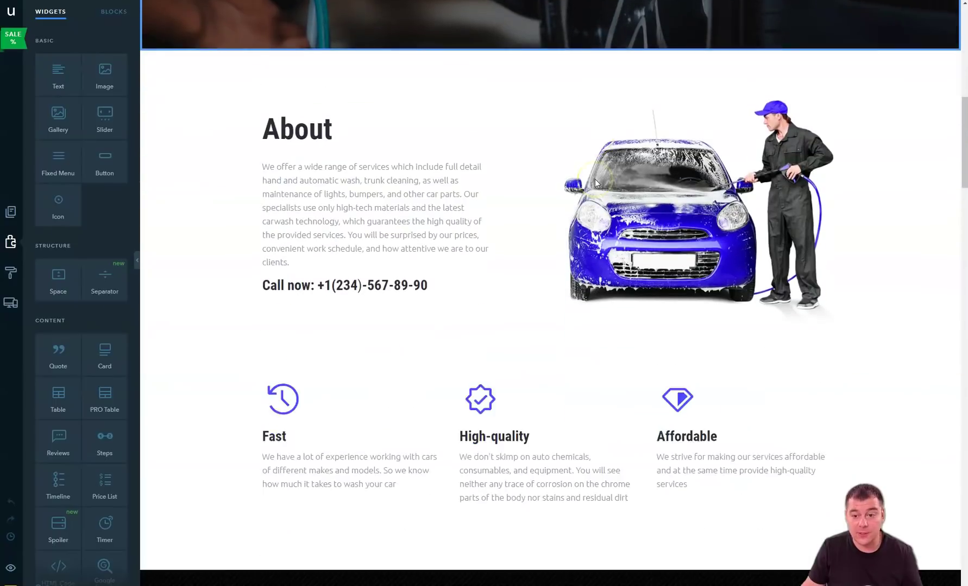
scroll(596, 184, down, 3)
scroll(595, 182, down, 3)
scroll(595, 181, down, 2)
scroll(596, 181, down, 1)
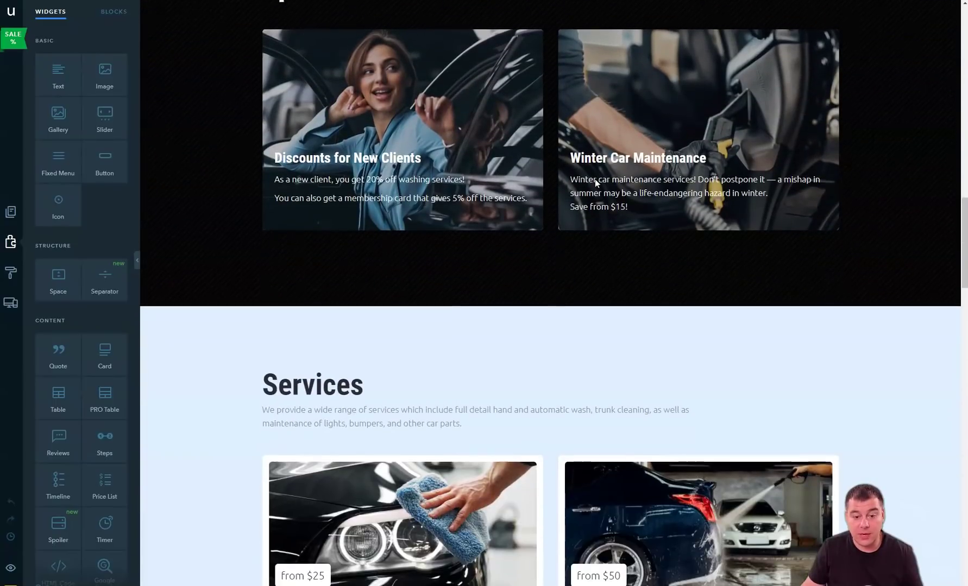
scroll(595, 179, down, 3)
scroll(595, 179, down, 3)
scroll(594, 179, down, 2)
scroll(596, 179, down, 3)
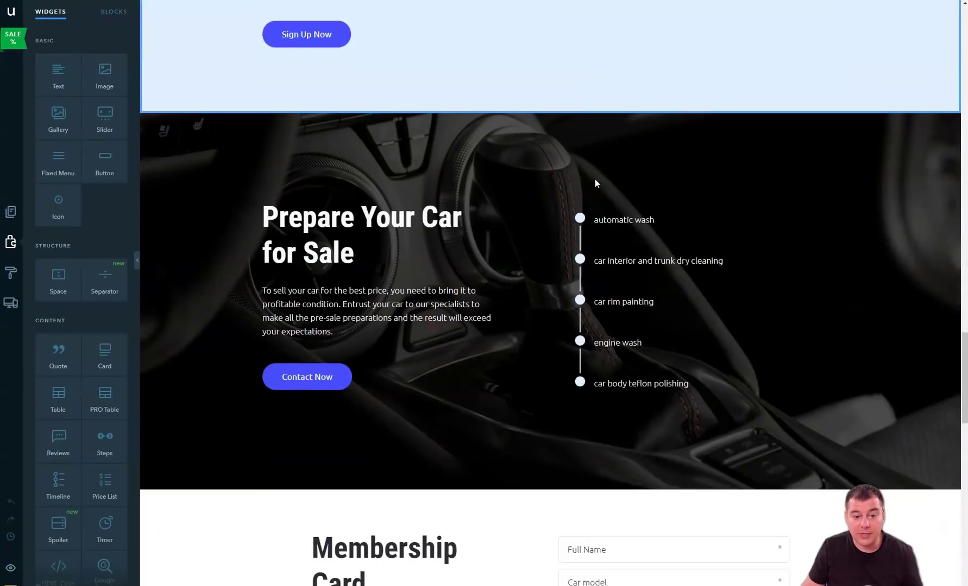
scroll(595, 179, down, 3)
scroll(596, 179, down, 3)
scroll(595, 180, down, 3)
scroll(596, 179, down, 4)
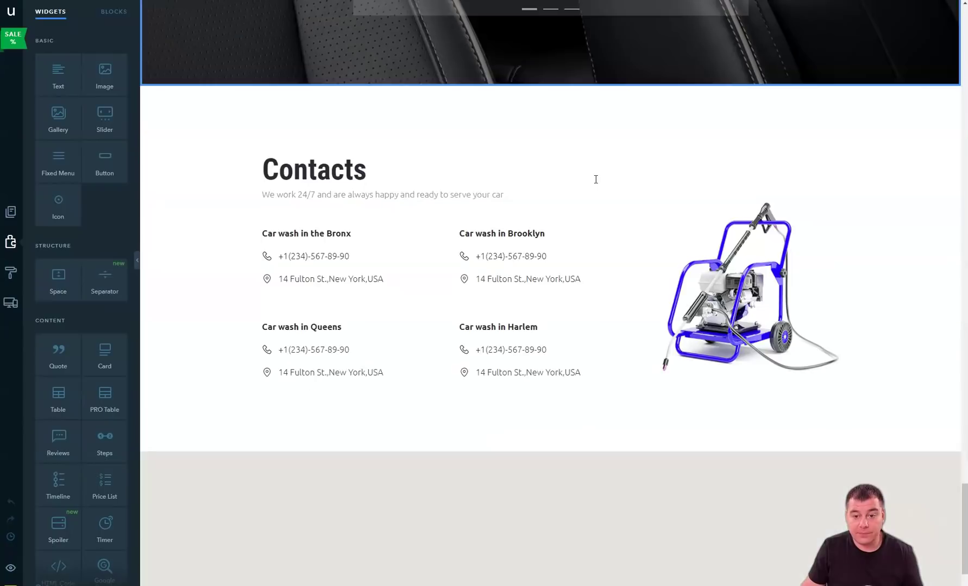
scroll(594, 180, down, 3)
scroll(596, 179, up, 3)
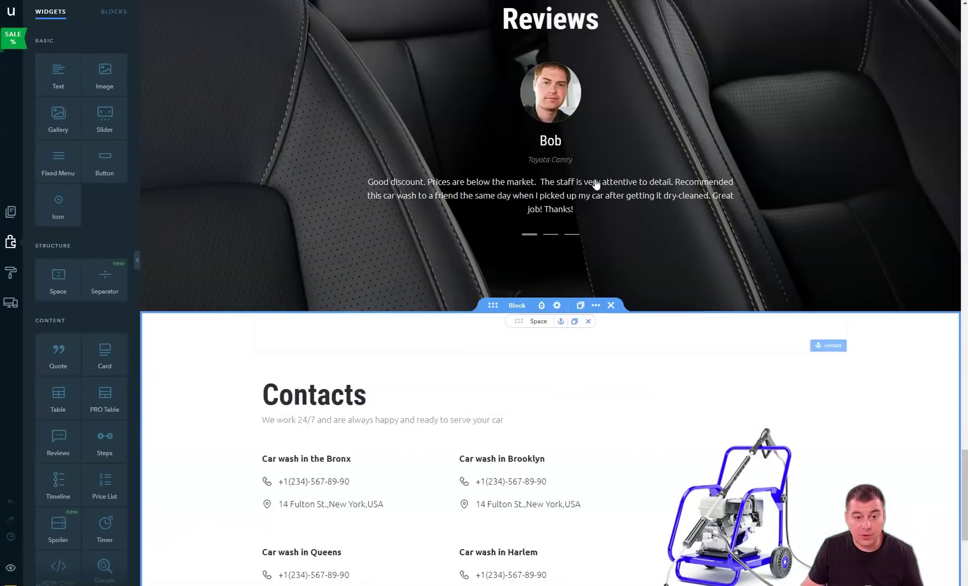
scroll(595, 179, up, 3)
scroll(595, 180, up, 3)
scroll(596, 184, up, 3)
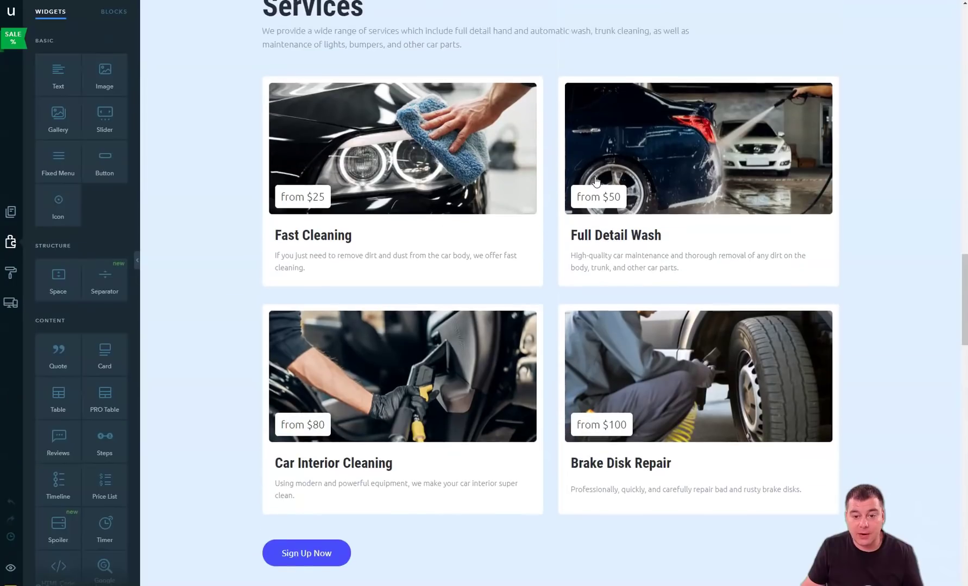
scroll(593, 173, down, 5)
scroll(593, 172, down, 4)
scroll(592, 173, down, 2)
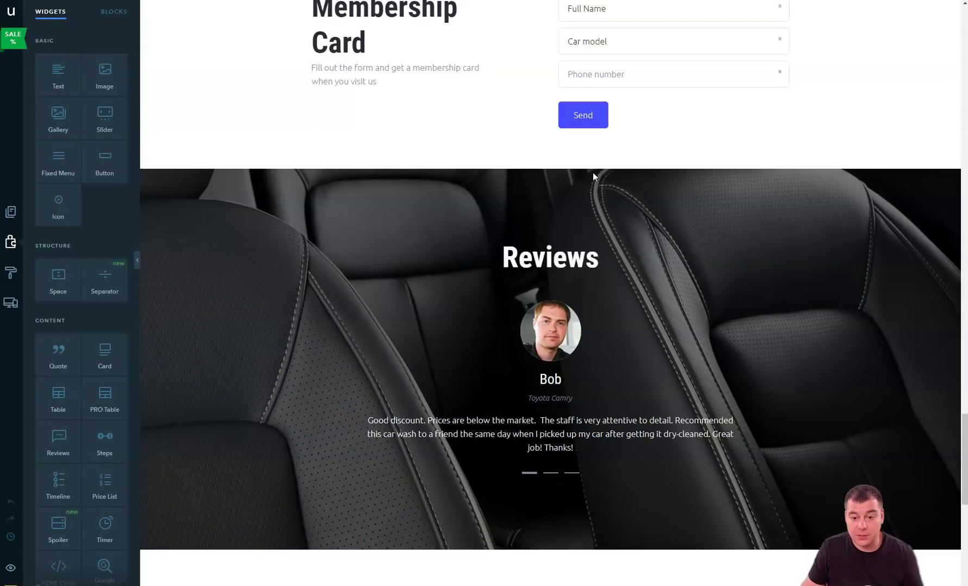
scroll(602, 189, up, 2)
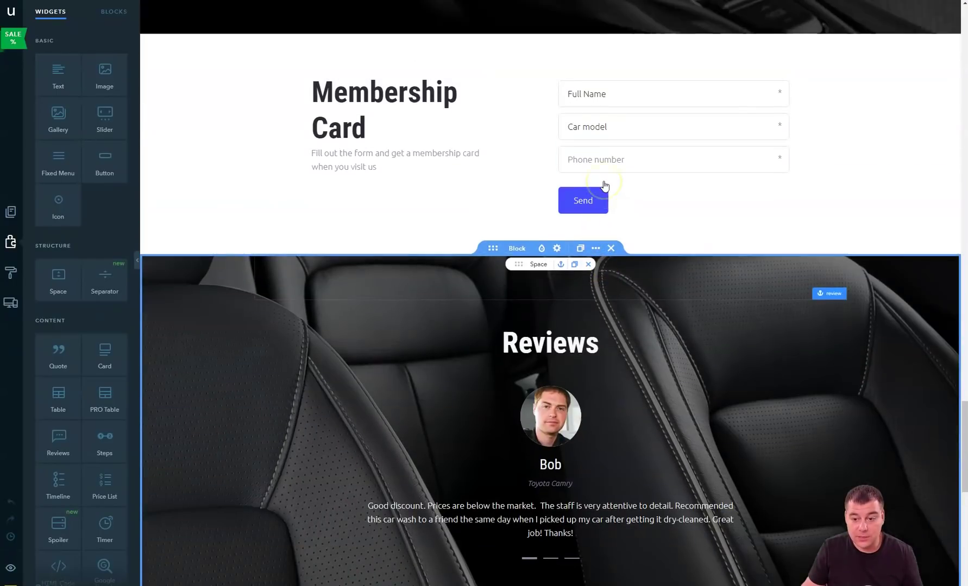
scroll(604, 187, up, 5)
scroll(605, 187, up, 4)
scroll(604, 186, up, 4)
scroll(605, 187, up, 5)
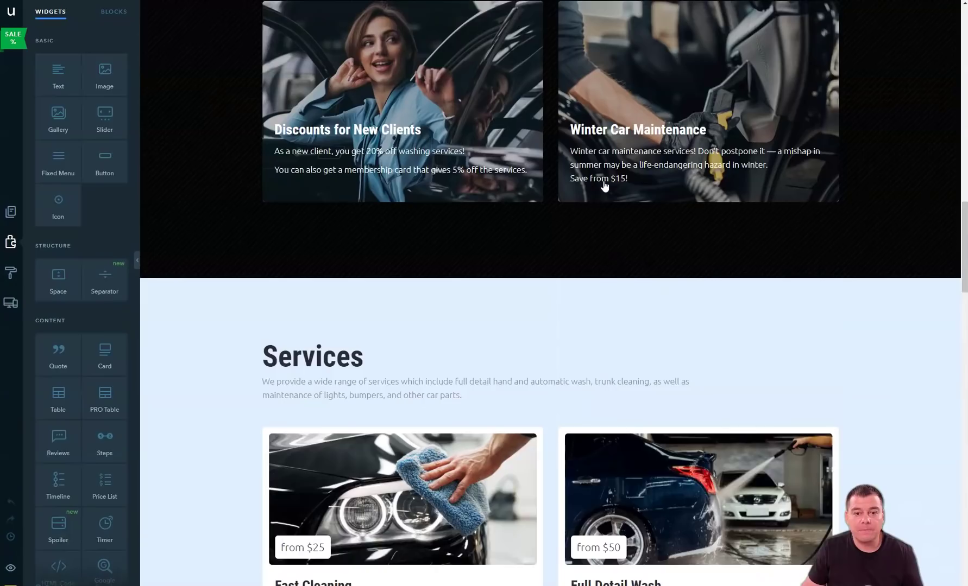
scroll(605, 187, up, 4)
scroll(604, 187, up, 4)
scroll(604, 187, up, 5)
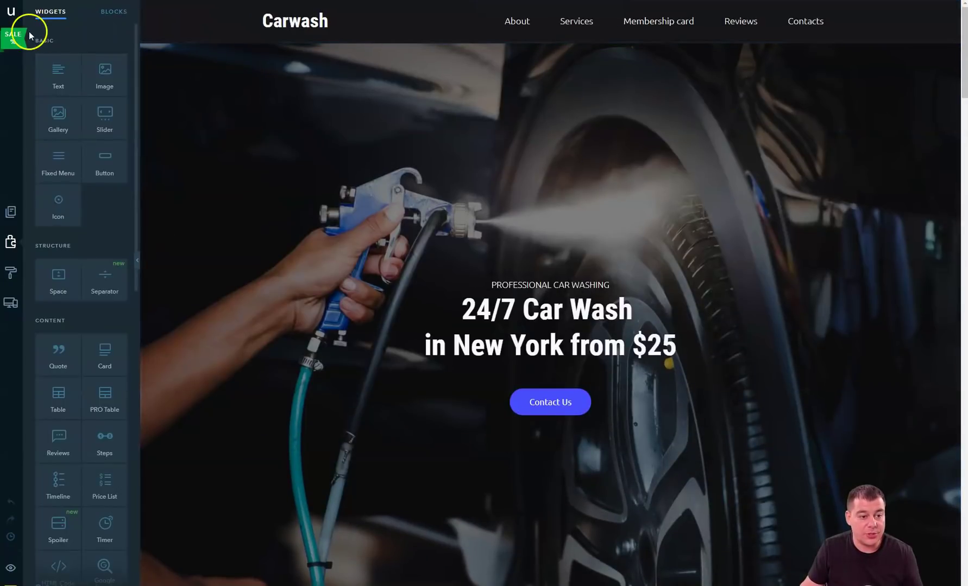
Step: Show the Site Pages list with Home, system pages and pop-up windows
click(12, 215)
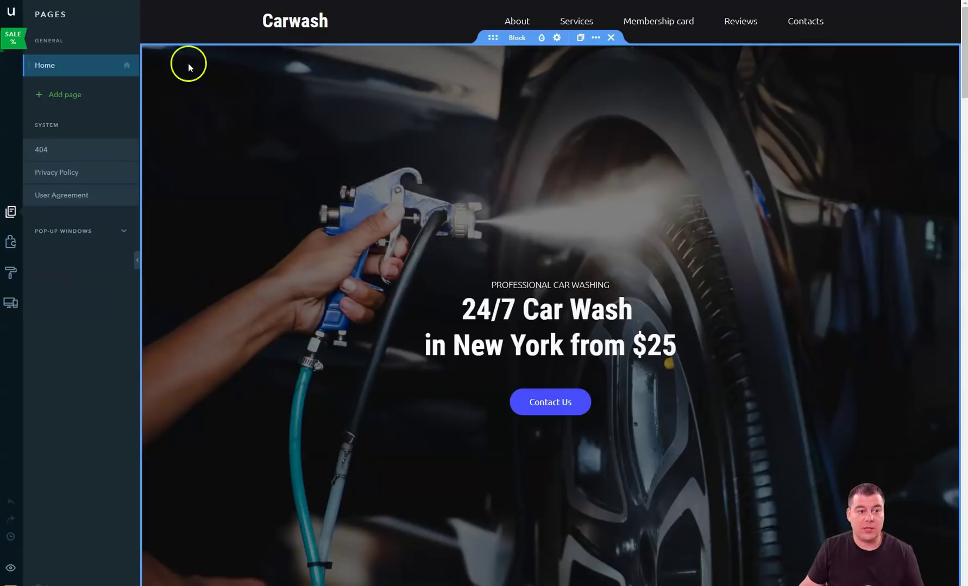
mouse_move(75, 66)
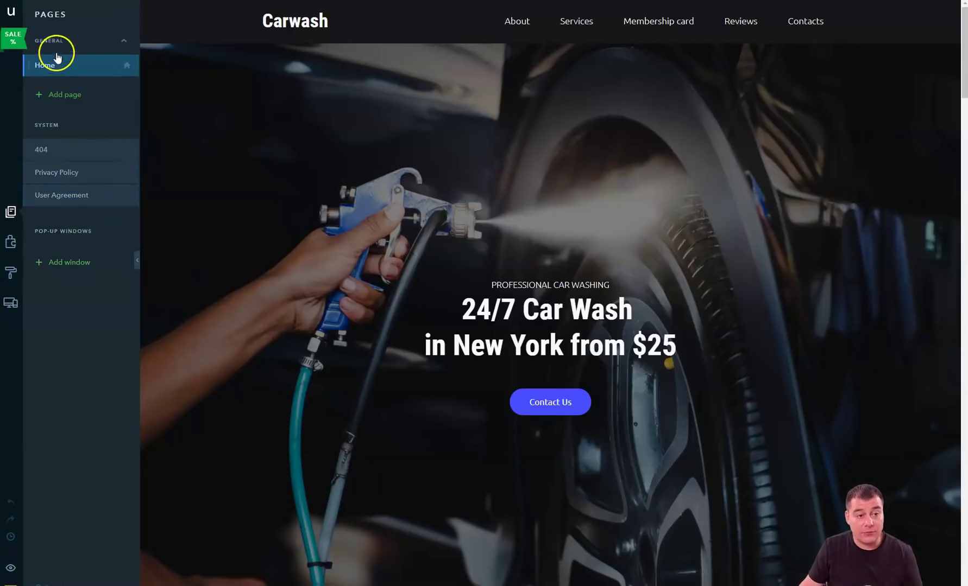
Step: Show the Design panel's Colors section with colour scheme and background choices
click(10, 275)
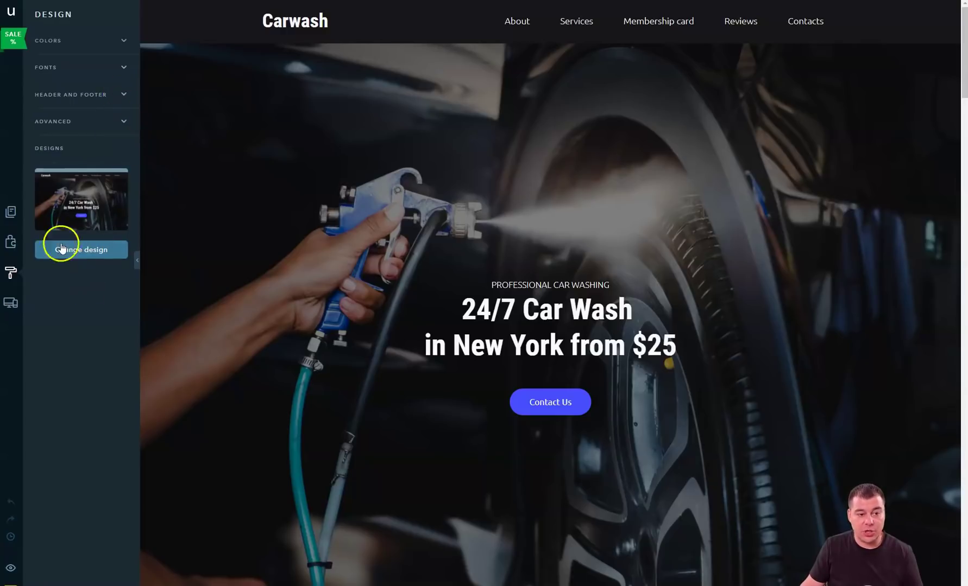
click(125, 41)
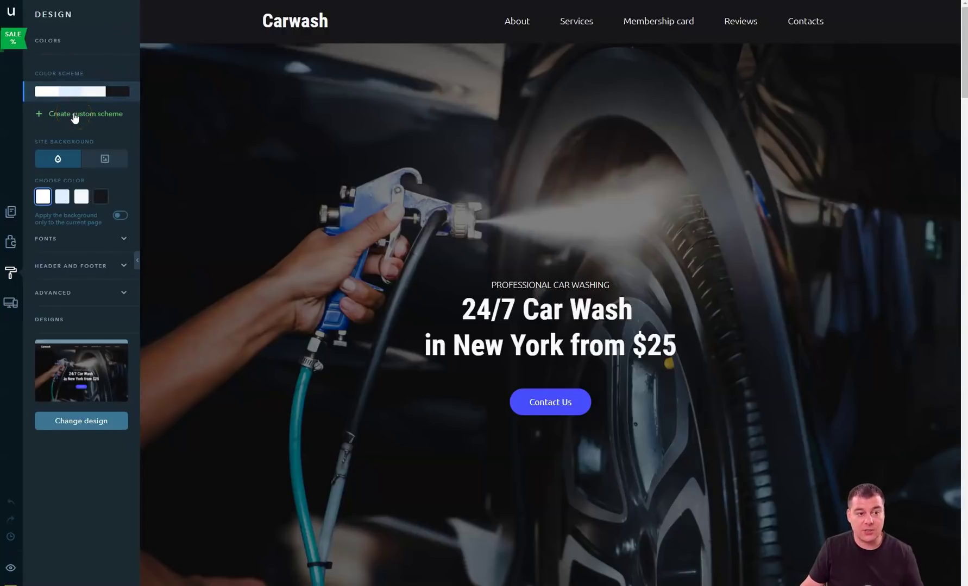
click(93, 124)
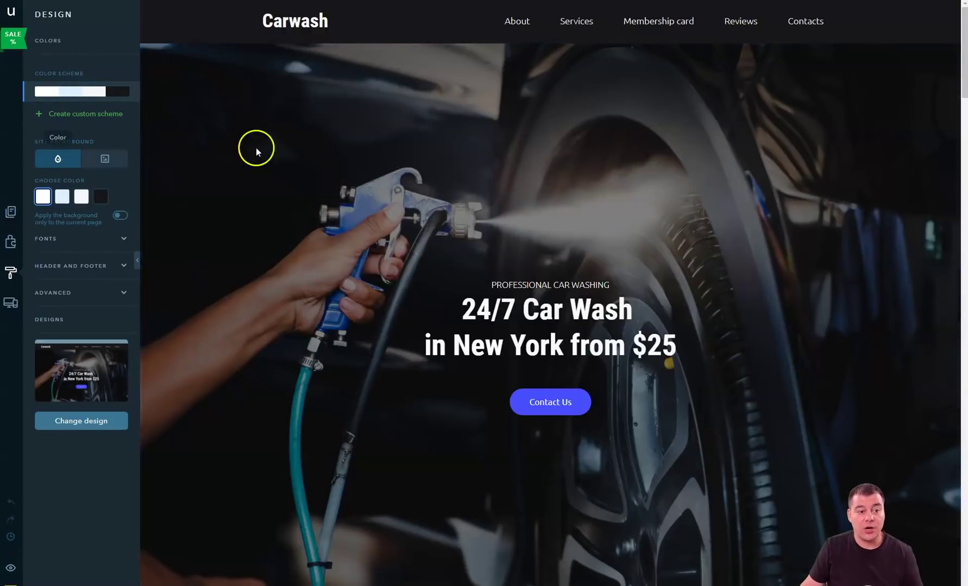
scroll(394, 157, down, 3)
scroll(443, 173, down, 2)
scroll(457, 187, down, 2)
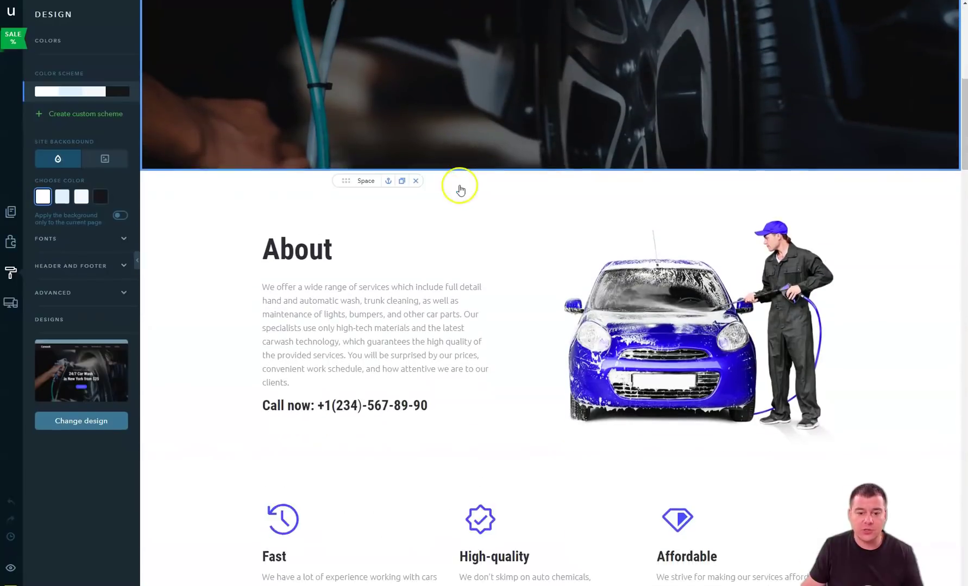
scroll(458, 186, down, 2)
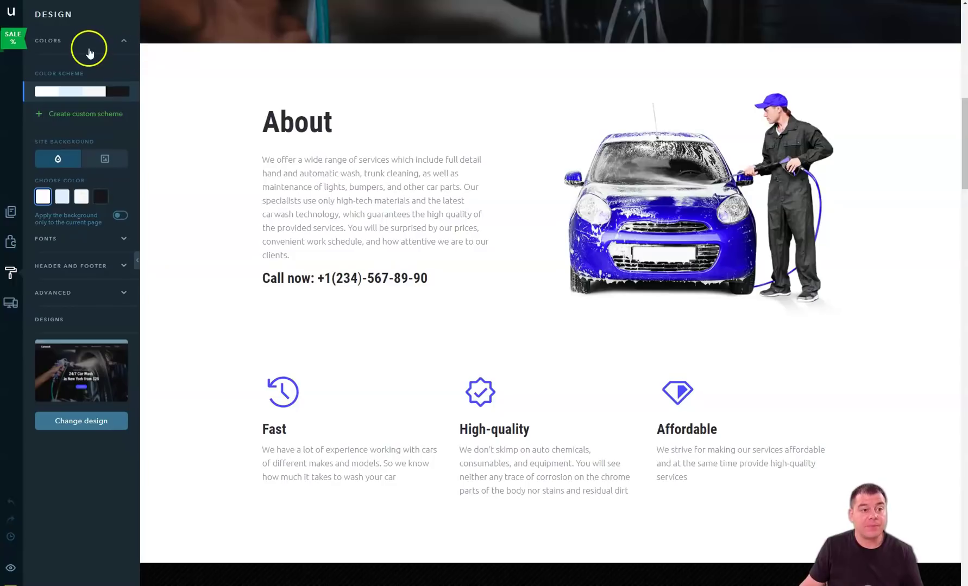
Step: Try the Default, PT Serif and Open Sans font pairs, then return to Roboto Condensed
click(122, 44)
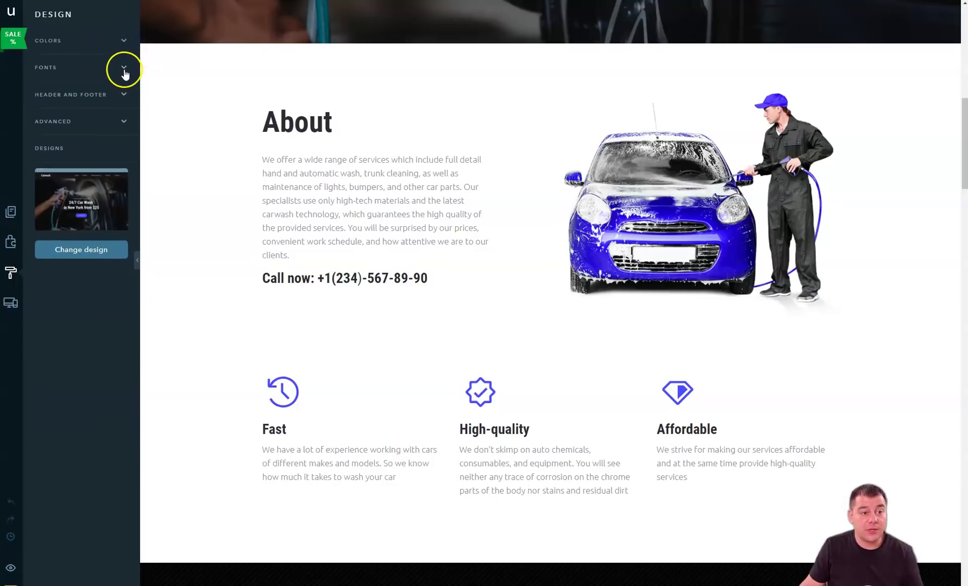
click(125, 71)
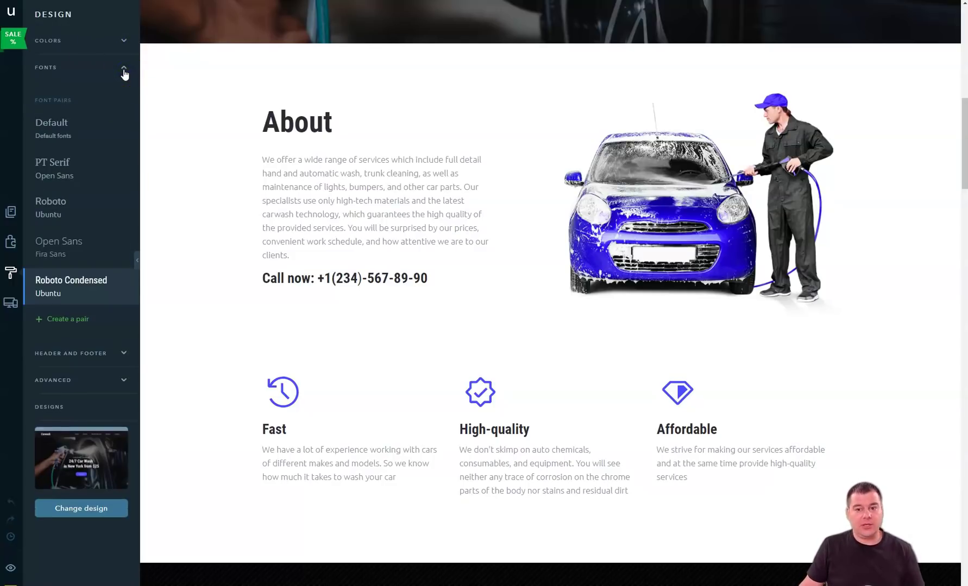
click(64, 134)
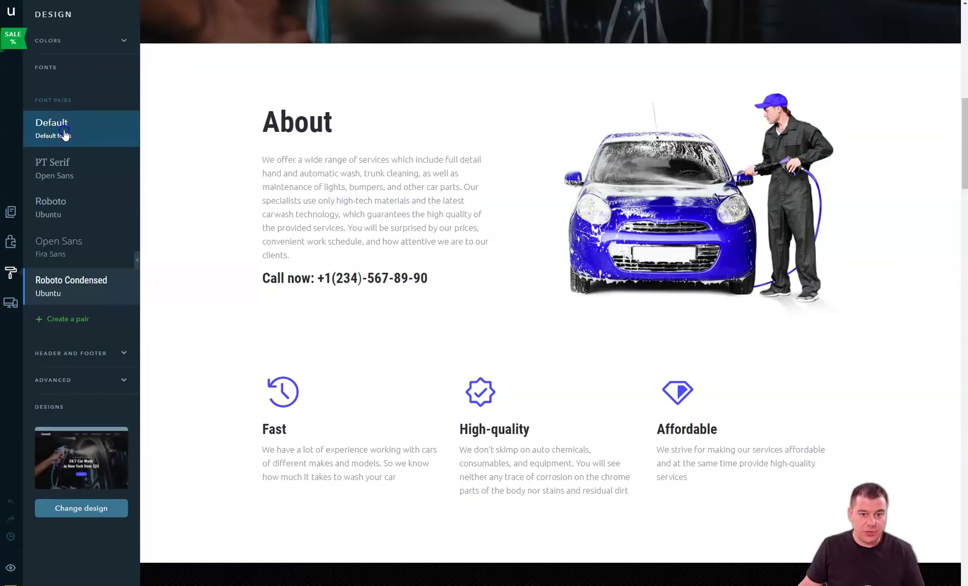
click(58, 165)
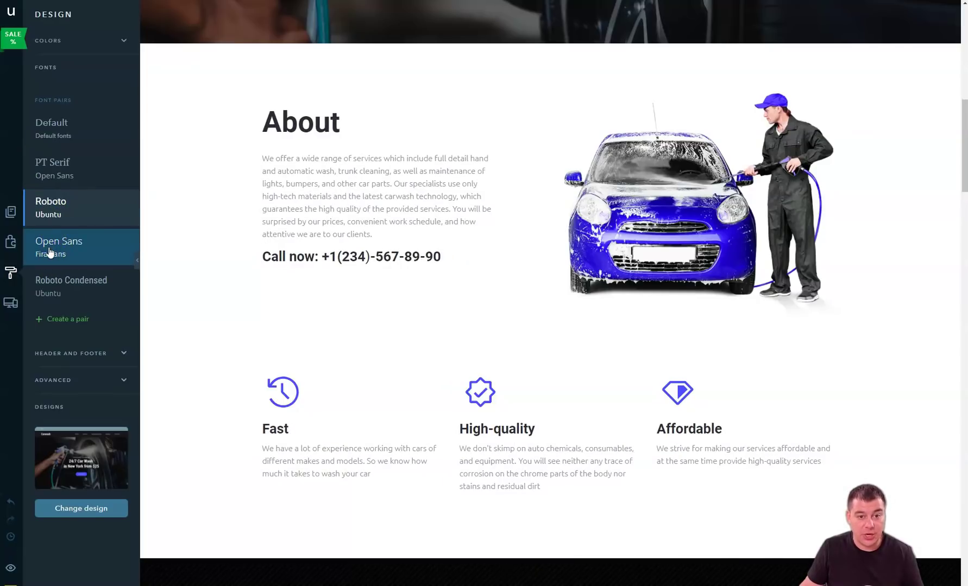
click(48, 251)
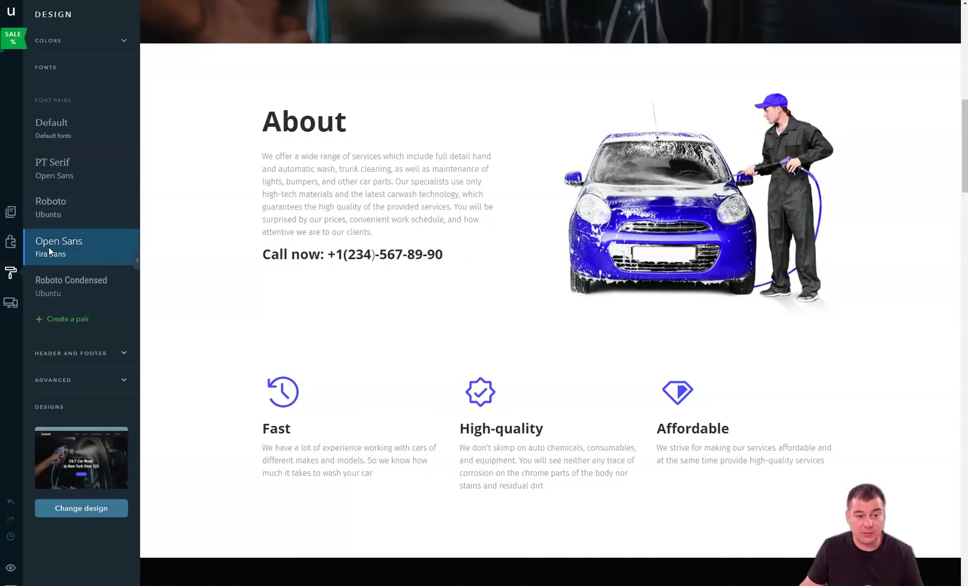
click(59, 285)
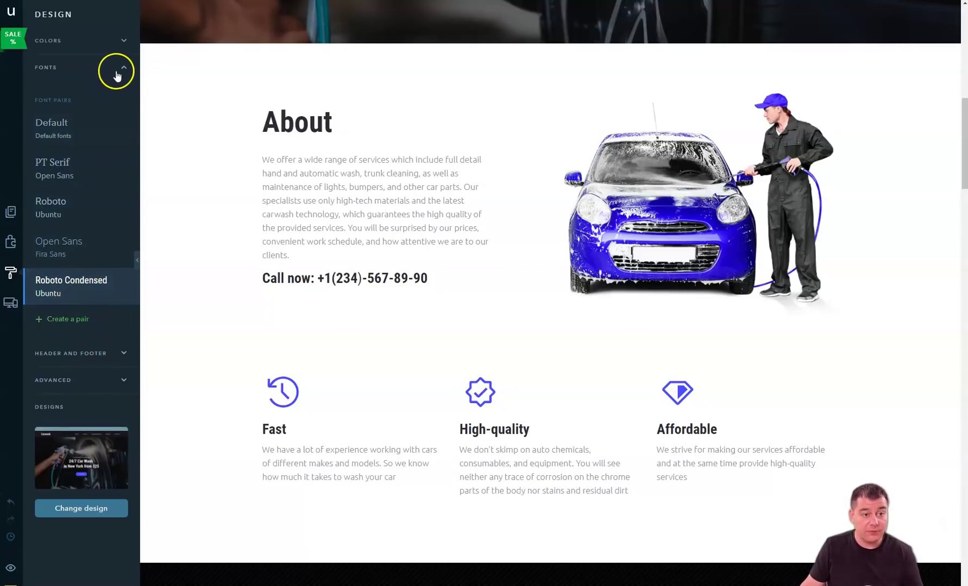
Step: Show the Header and Footer toggles and the Advanced site options
click(121, 69)
click(124, 95)
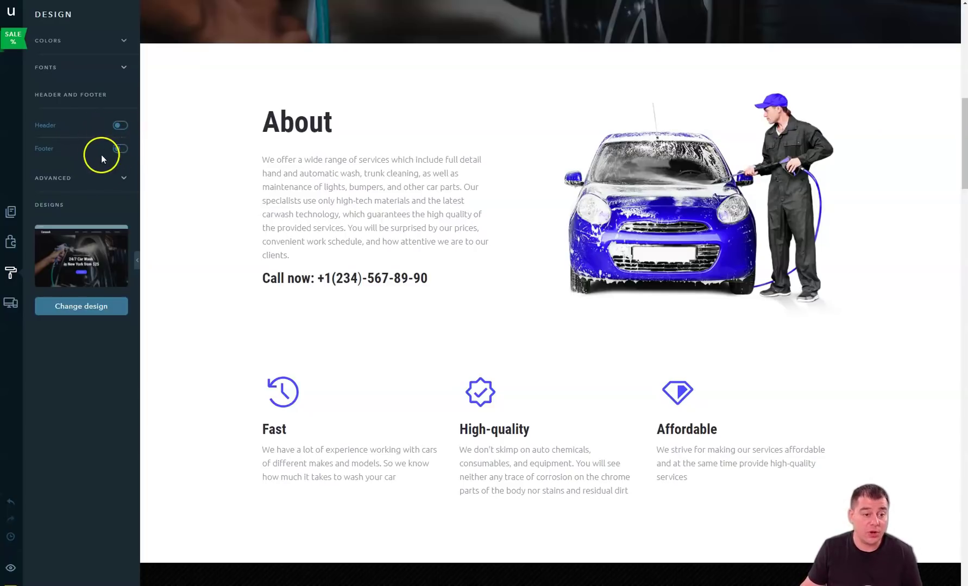
click(122, 181)
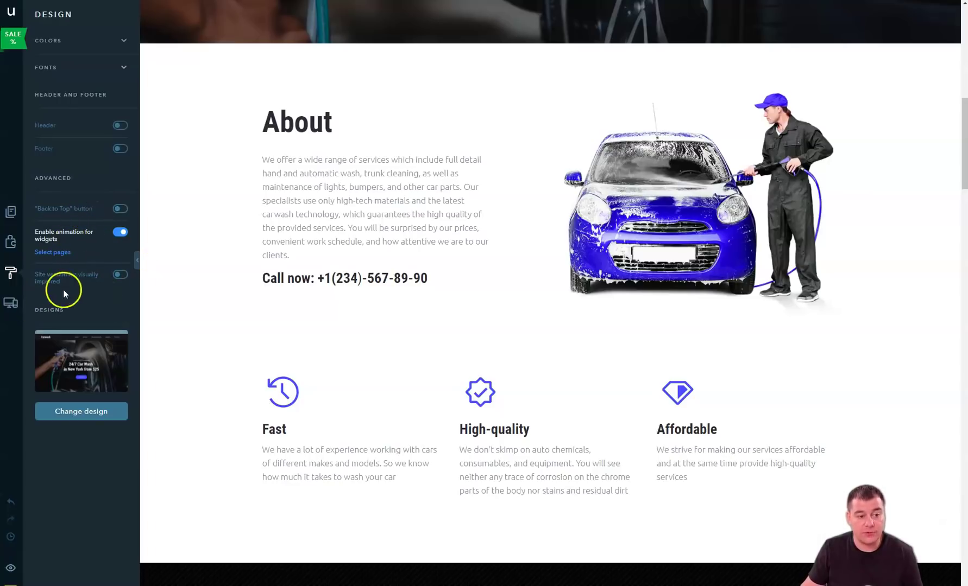
click(121, 70)
Step: Preview the page in tablet and mobile layouts, then return to Desktop
click(10, 301)
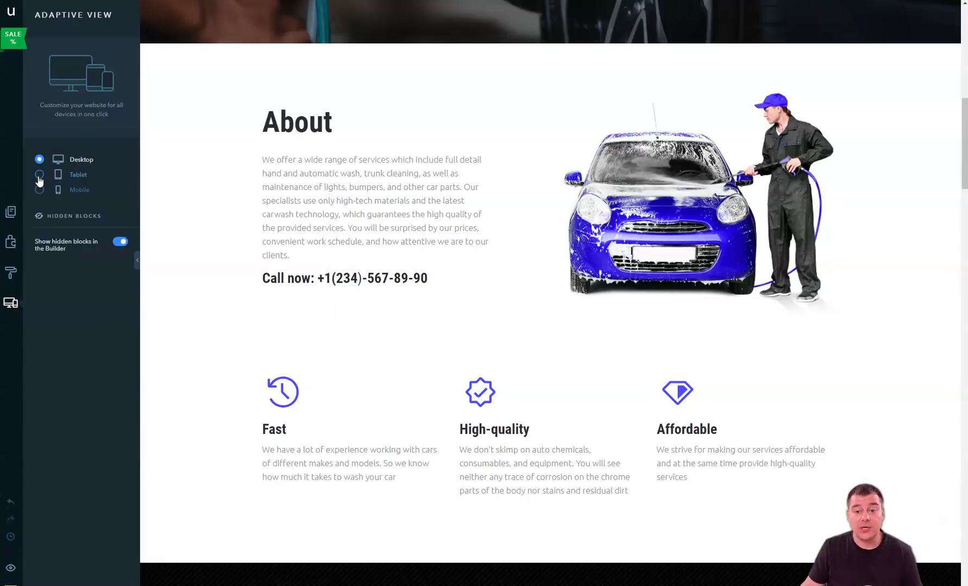
click(39, 175)
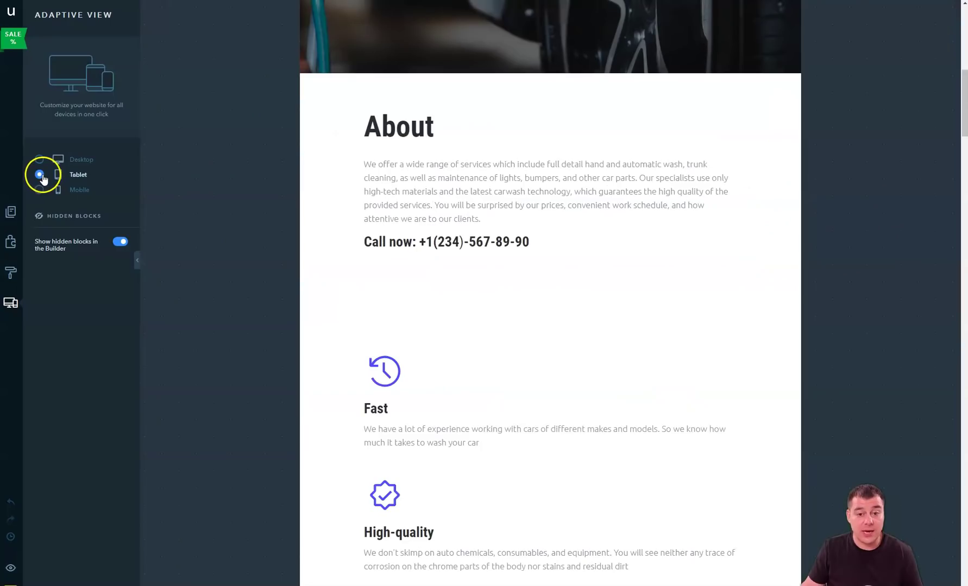
scroll(481, 310, up, 3)
scroll(480, 309, up, 4)
scroll(480, 310, down, 4)
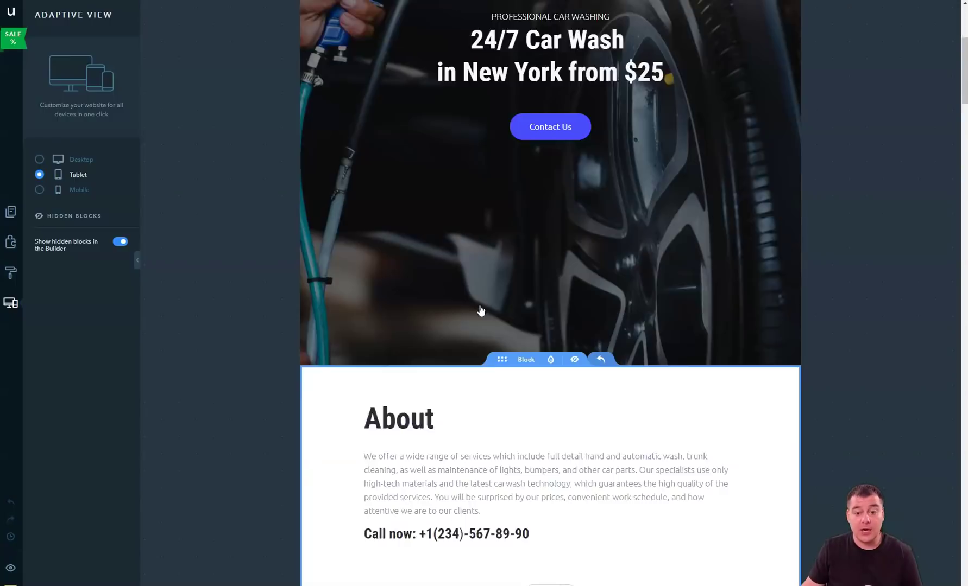
scroll(480, 310, down, 4)
scroll(315, 271, down, 10)
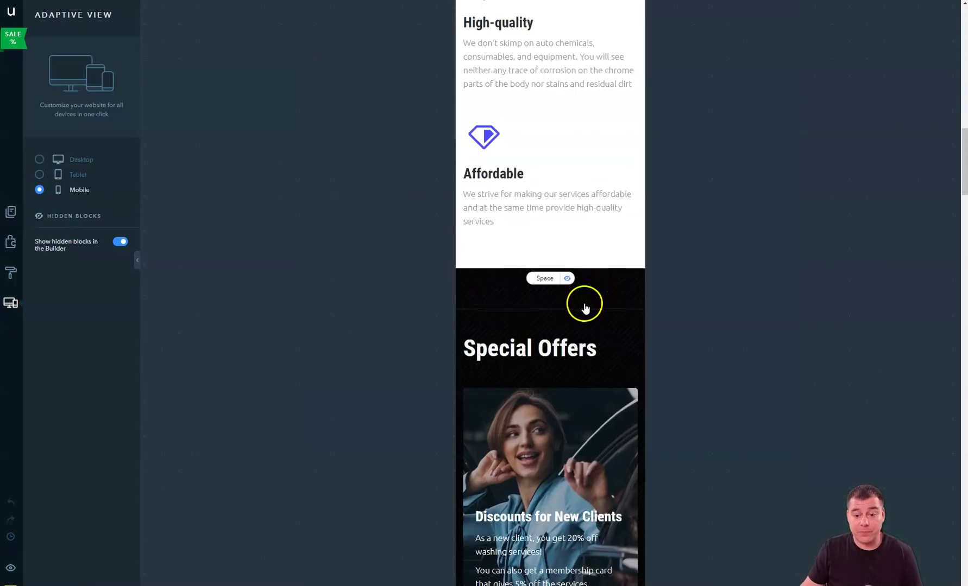
scroll(582, 302, down, 3)
scroll(584, 305, down, 3)
scroll(583, 305, down, 1)
scroll(584, 304, down, 2)
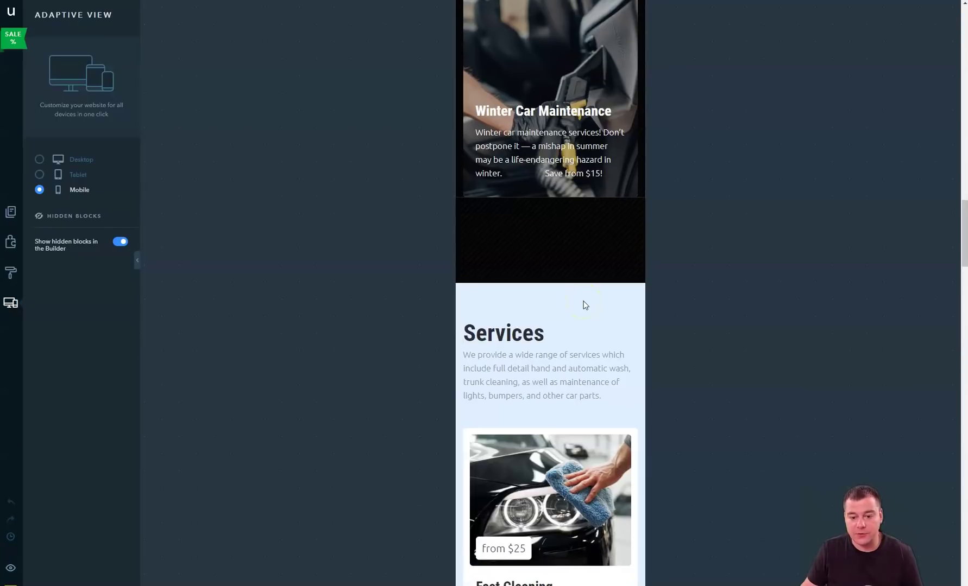
scroll(584, 304, down, 3)
scroll(584, 305, down, 3)
scroll(583, 305, down, 3)
scroll(584, 306, down, 3)
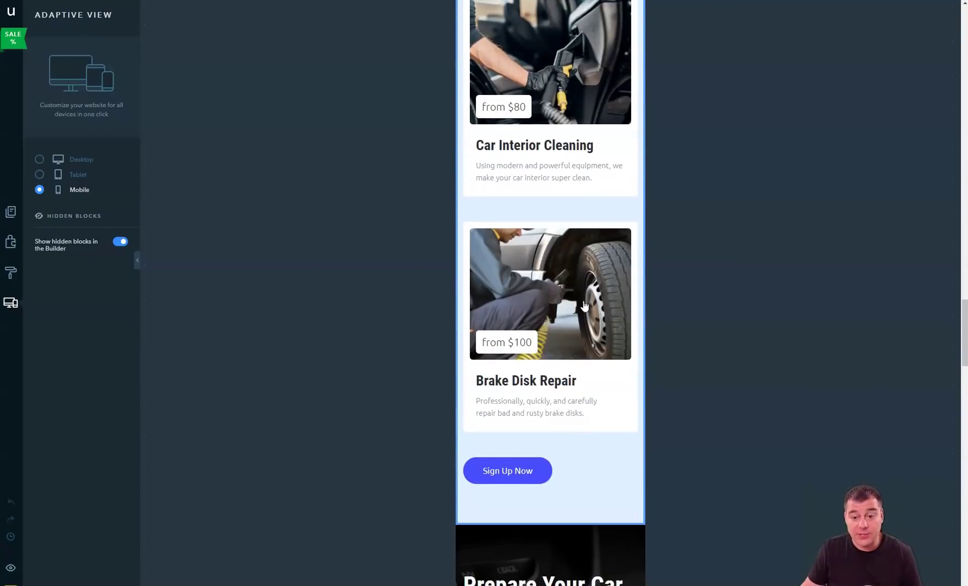
scroll(584, 307, down, 3)
scroll(584, 306, up, 5)
scroll(584, 306, up, 5)
scroll(584, 305, up, 3)
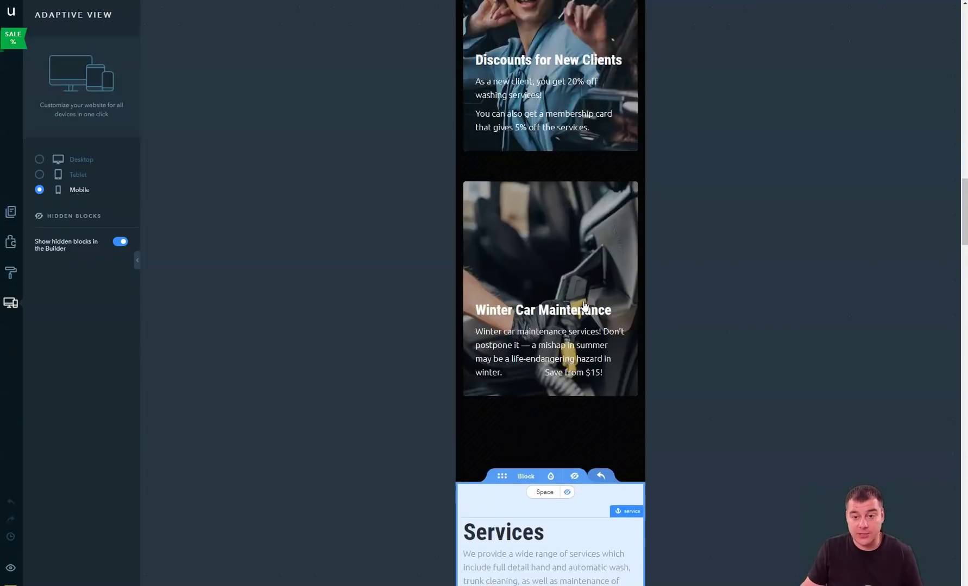
scroll(583, 305, up, 3)
scroll(583, 305, up, 3)
scroll(584, 305, up, 2)
scroll(584, 305, up, 3)
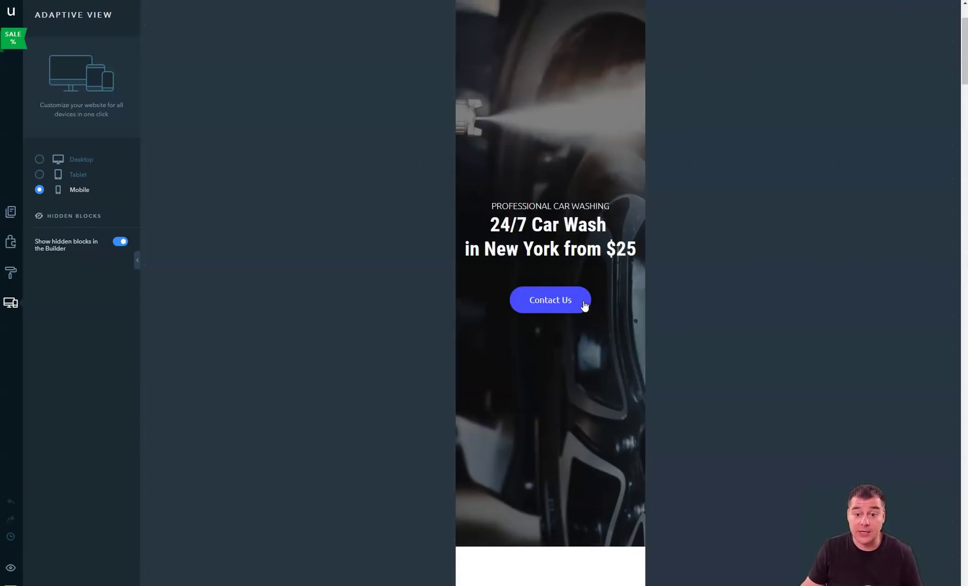
scroll(584, 305, up, 2)
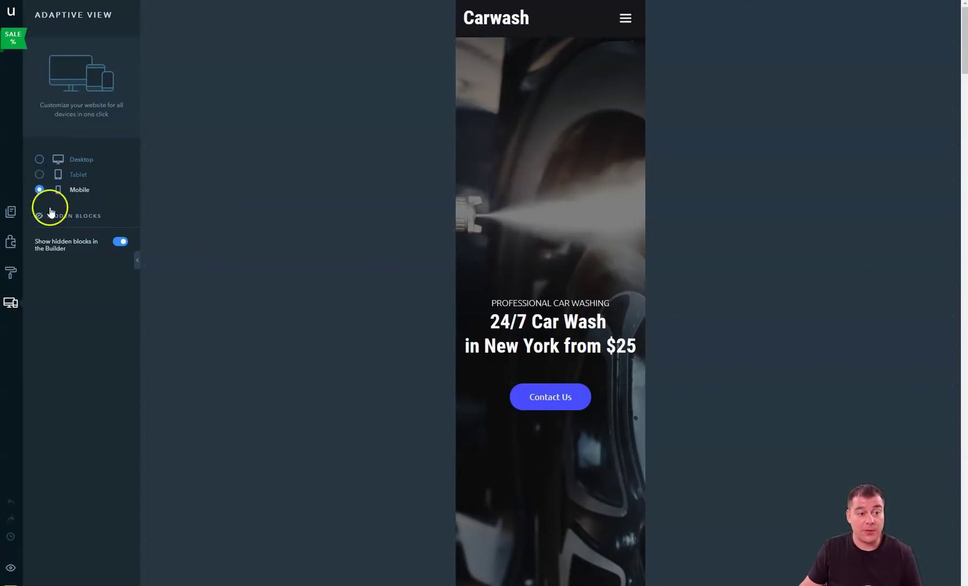
click(43, 161)
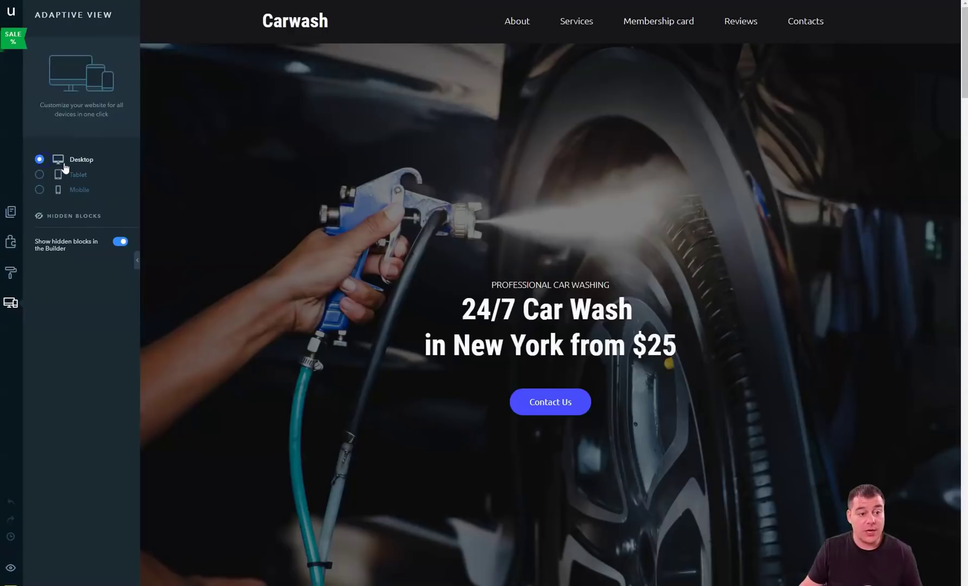
Step: Adjust the hero block's dark overlay opacity to about 60% in Block Design
click(10, 241)
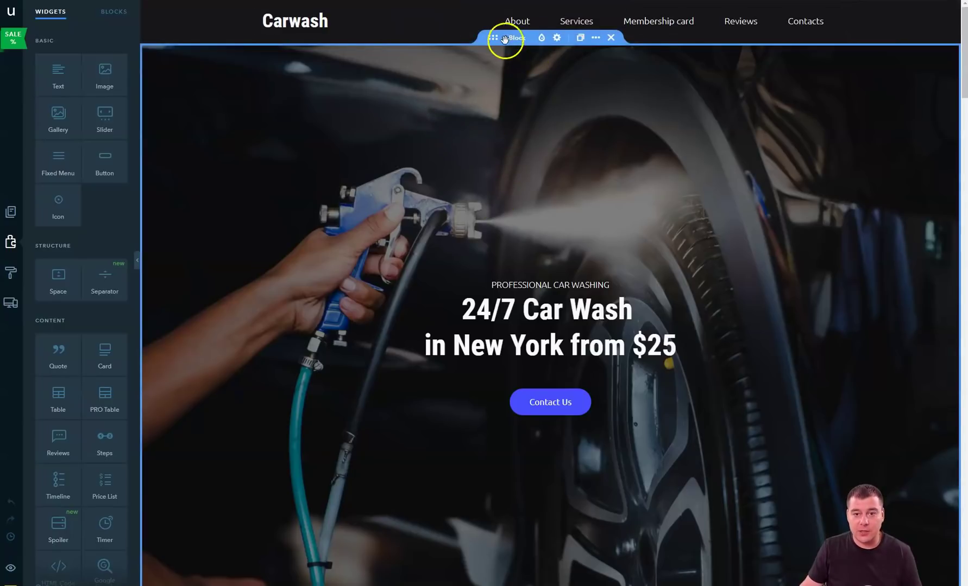
click(541, 38)
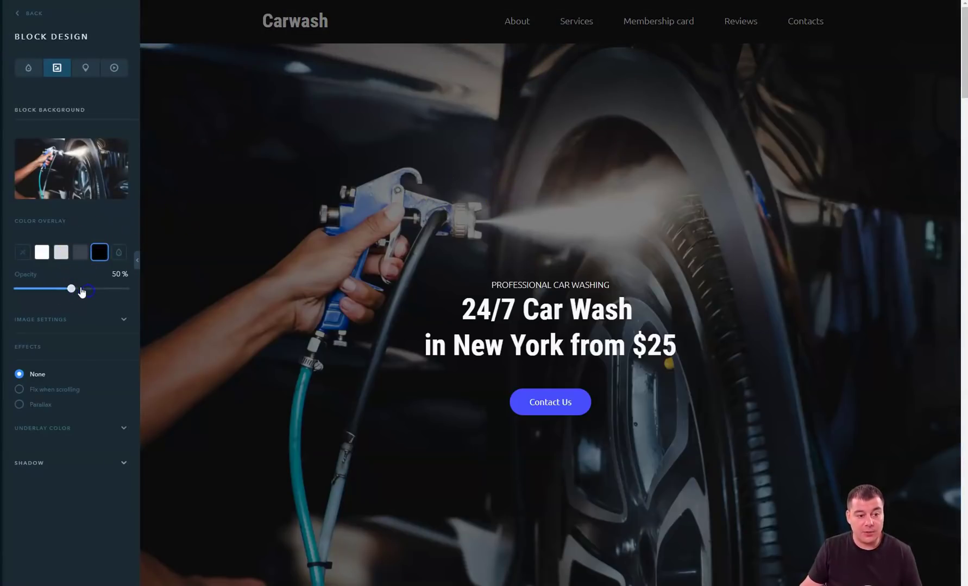
drag(83, 293, 93, 289)
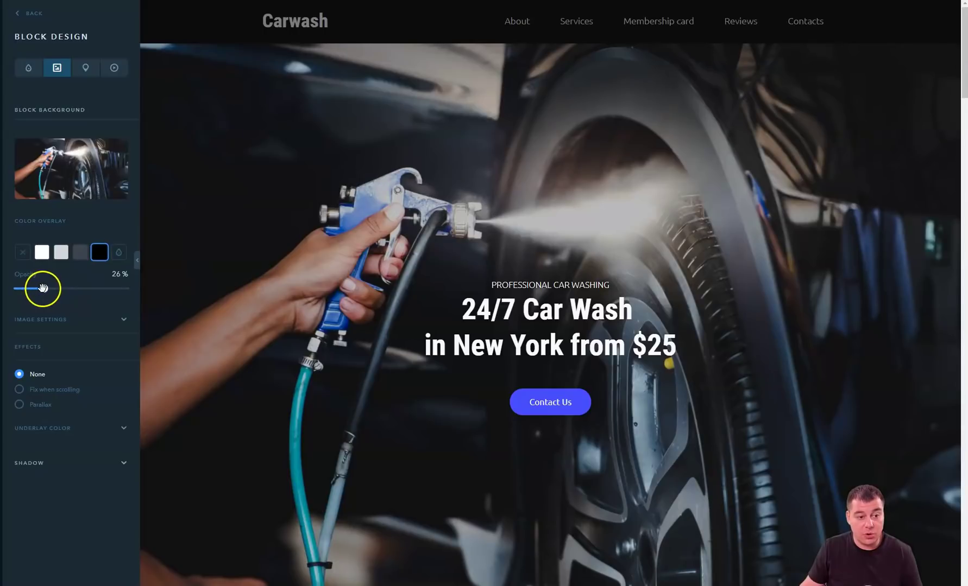
drag(43, 288, 62, 289)
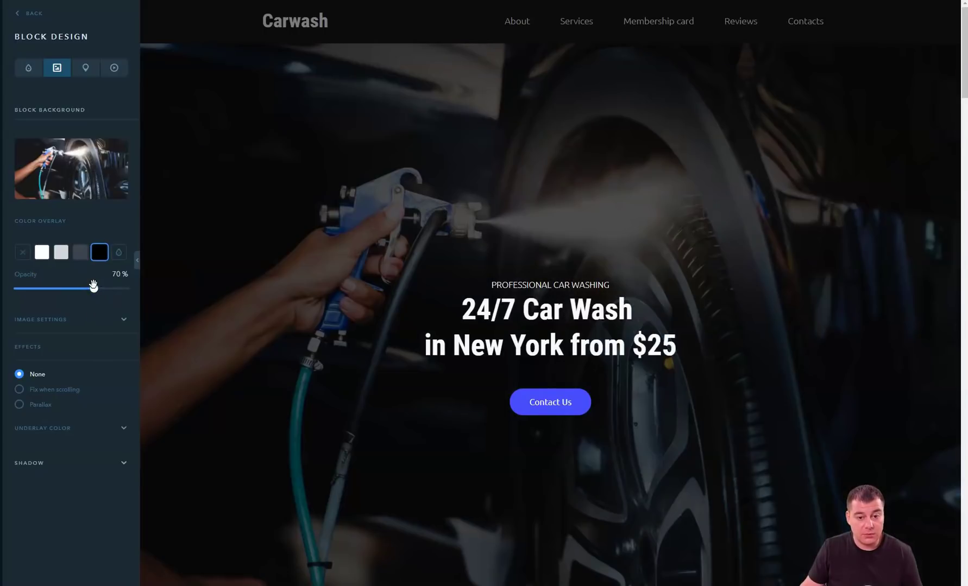
click(78, 287)
click(83, 290)
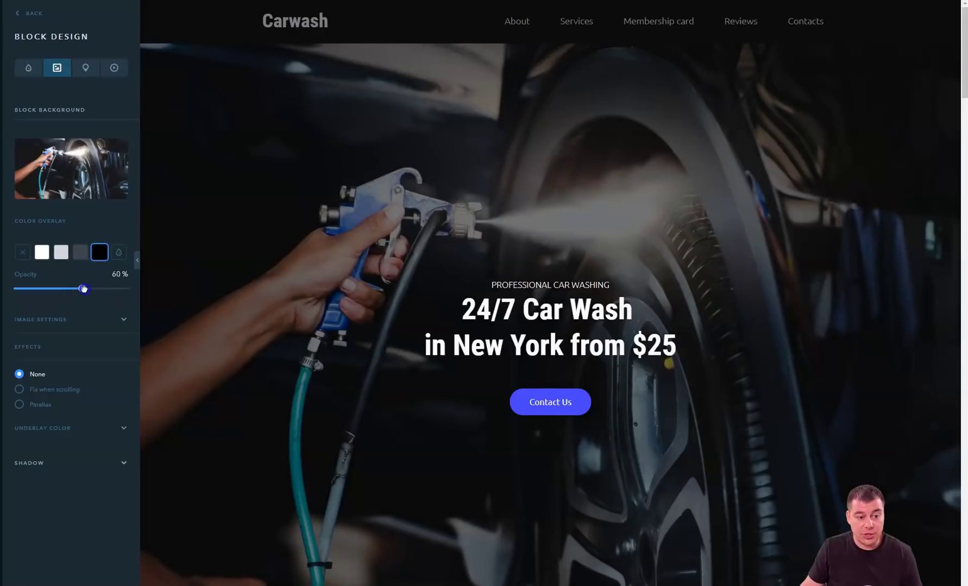
Step: Review the underlay colour, shadow and effects sections and leave them collapsed
click(121, 321)
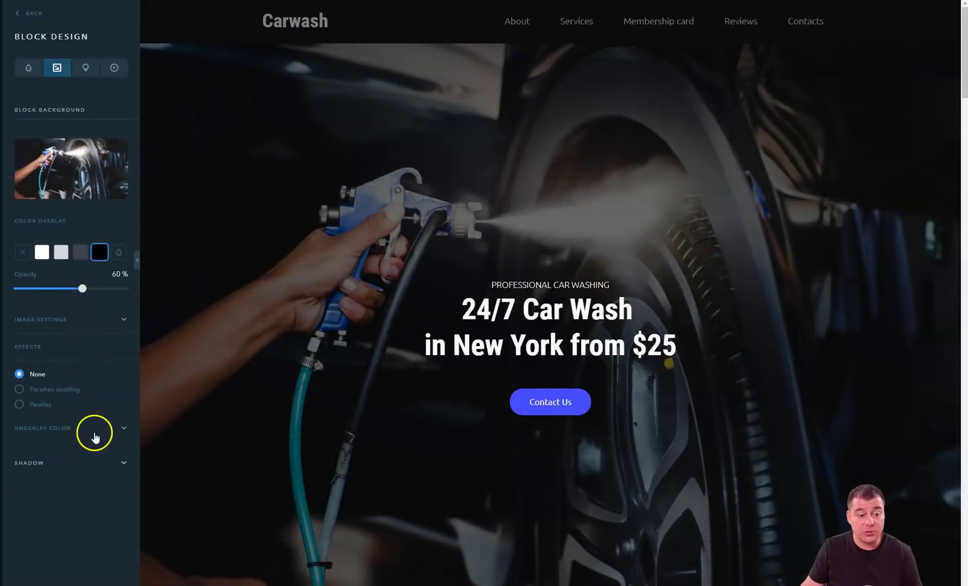
click(122, 429)
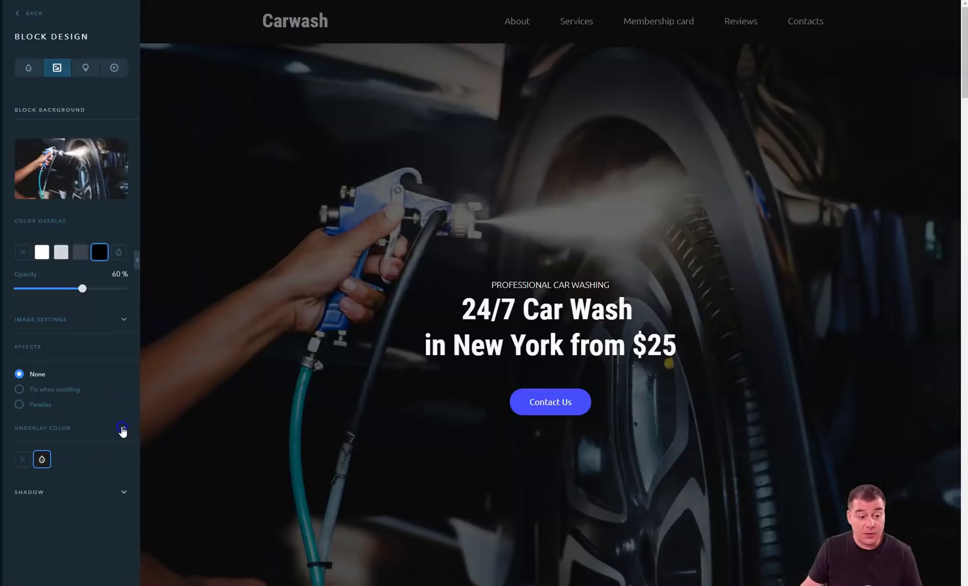
click(122, 429)
click(120, 463)
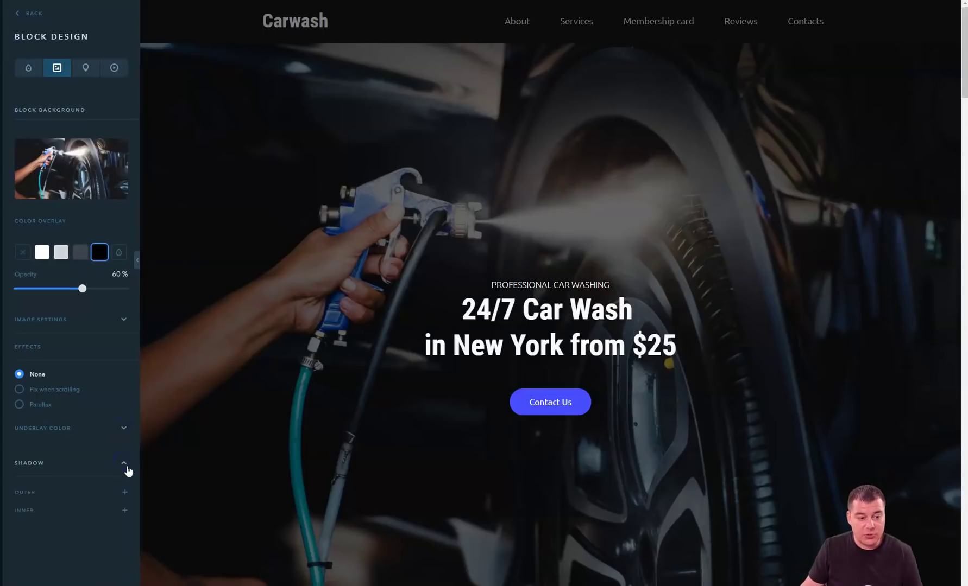
click(123, 465)
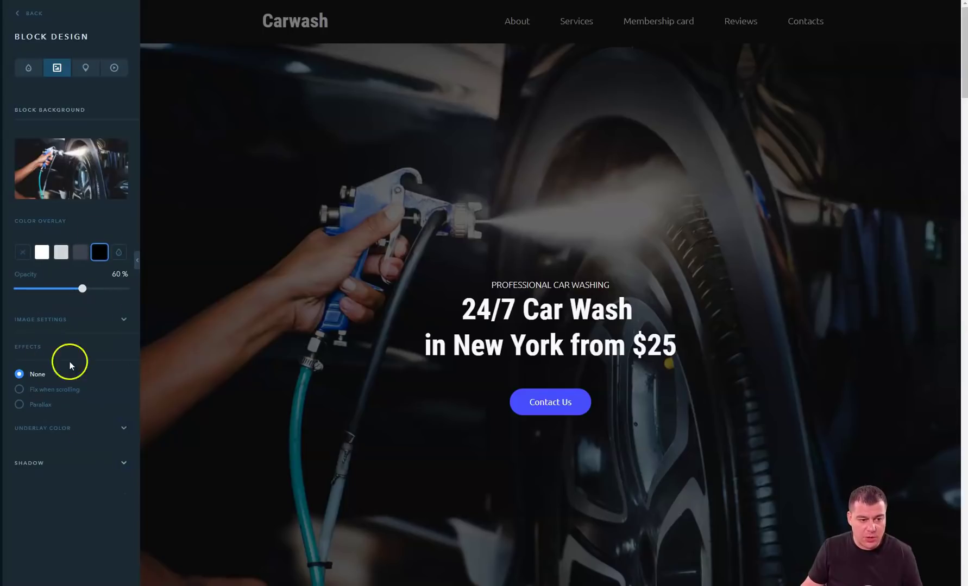
click(125, 347)
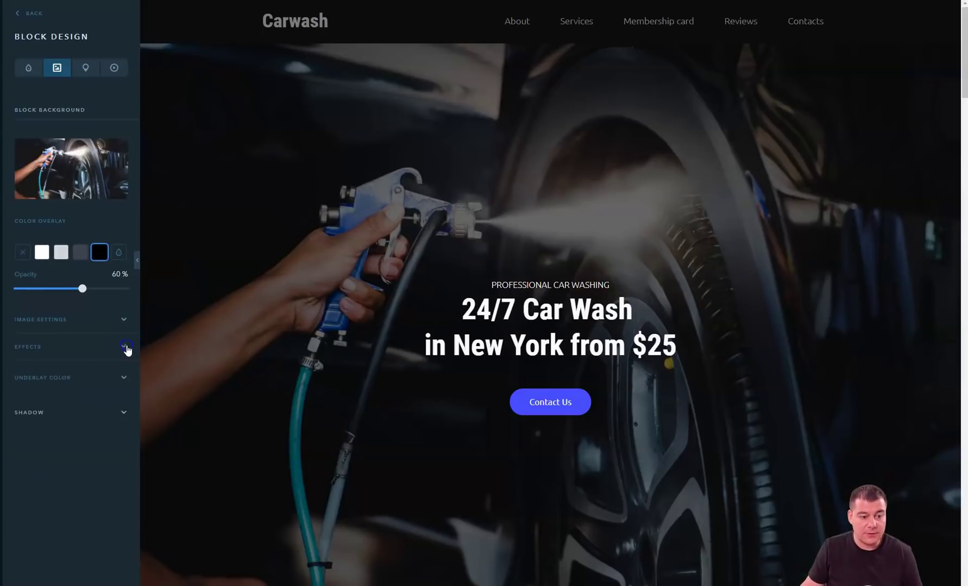
Step: Replace the hero background with the red car wheel photo from the Themed library
click(62, 165)
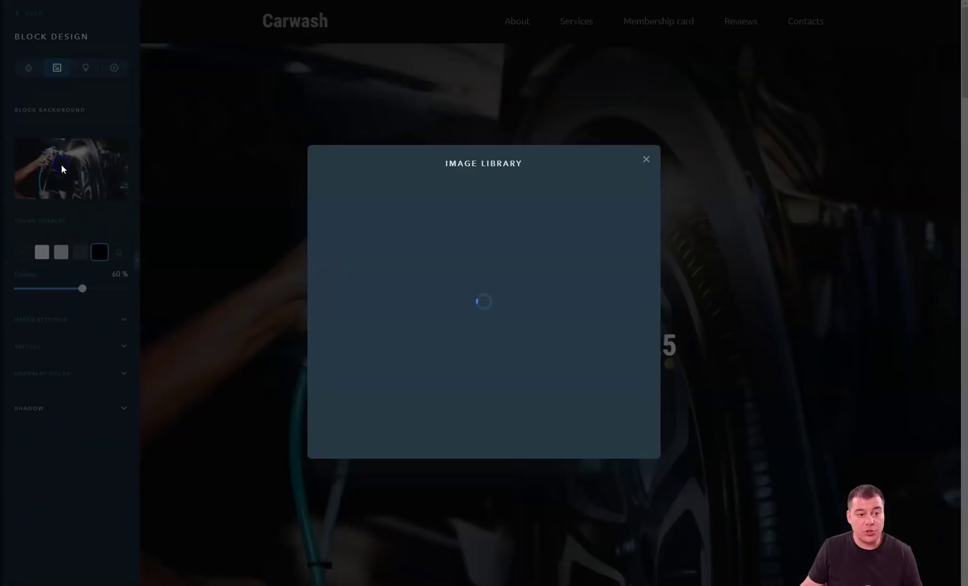
click(352, 186)
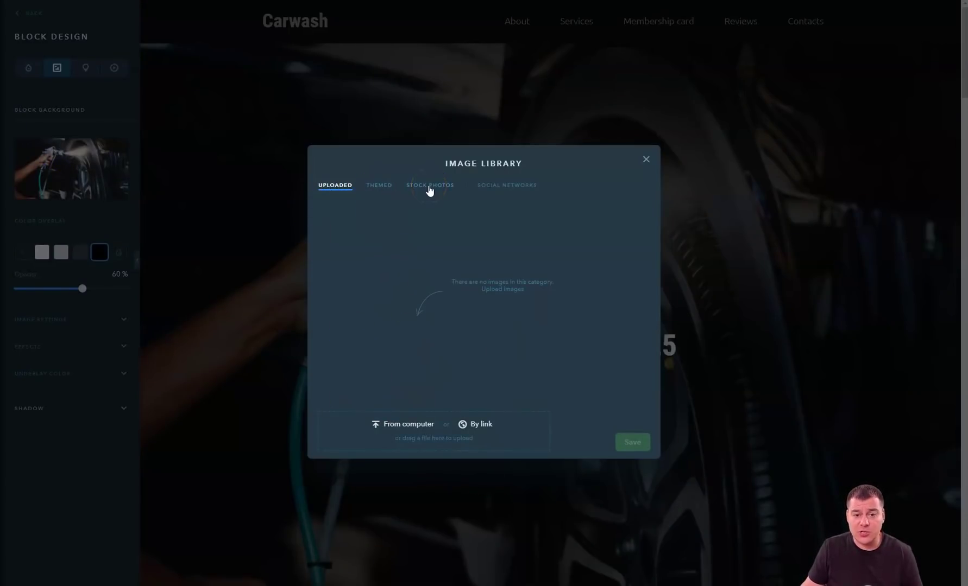
click(376, 185)
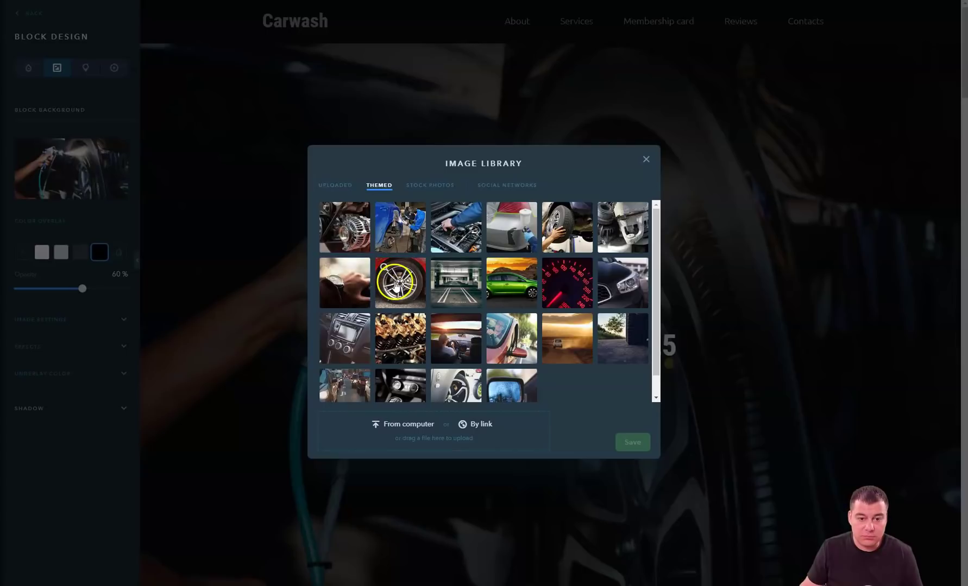
click(399, 286)
click(615, 415)
click(632, 444)
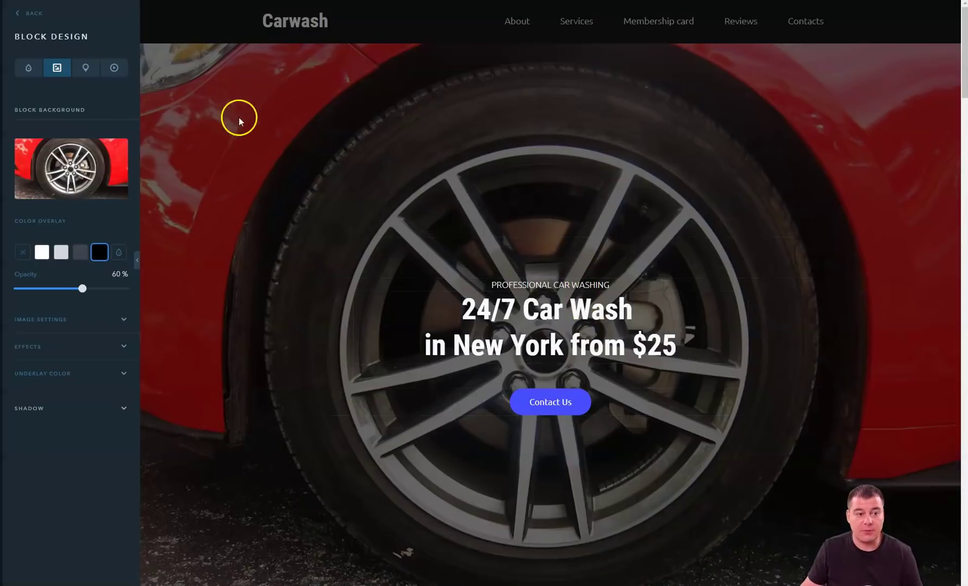
Step: Change the hero background again to the rainy car mirror photo and leave Block Design
click(83, 170)
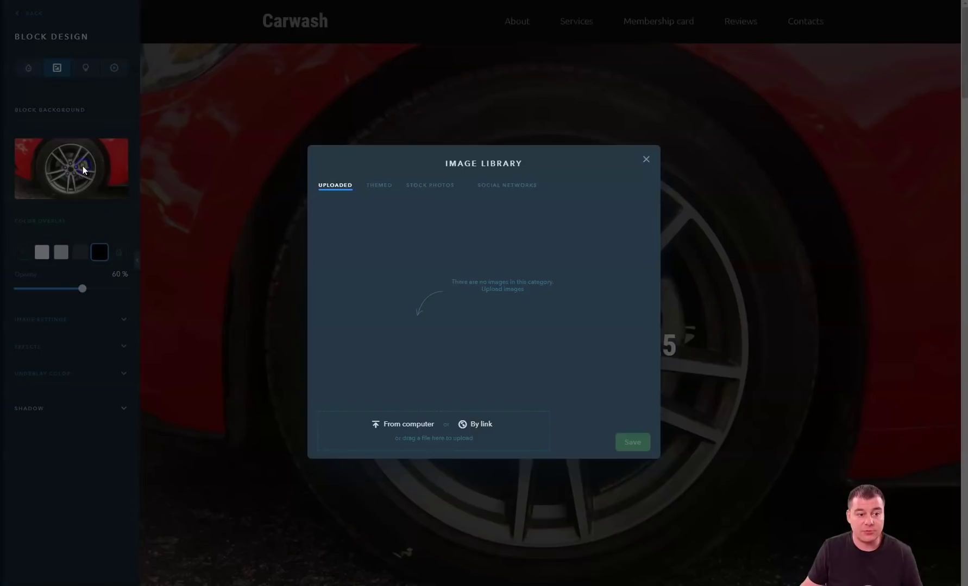
click(380, 186)
scroll(380, 319, down, 1)
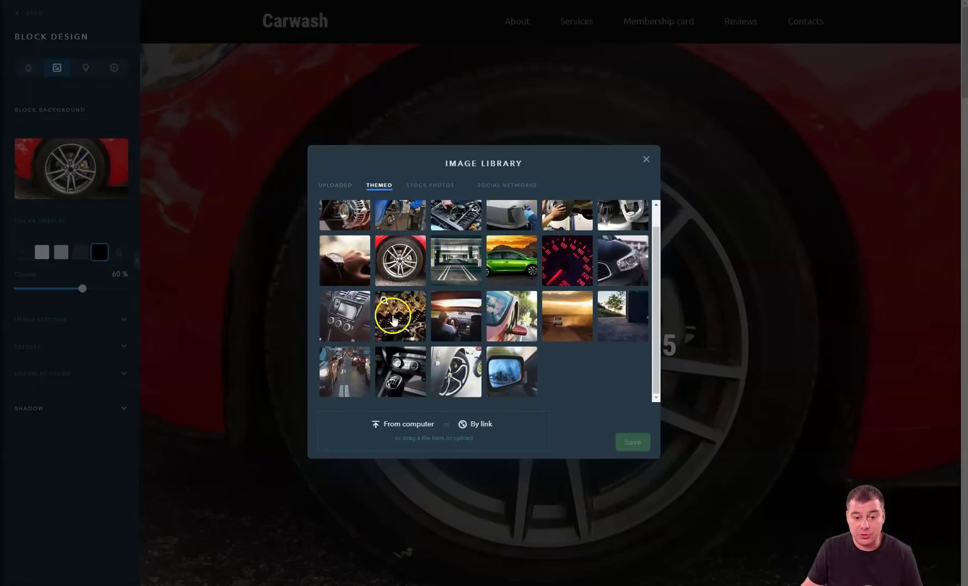
click(511, 371)
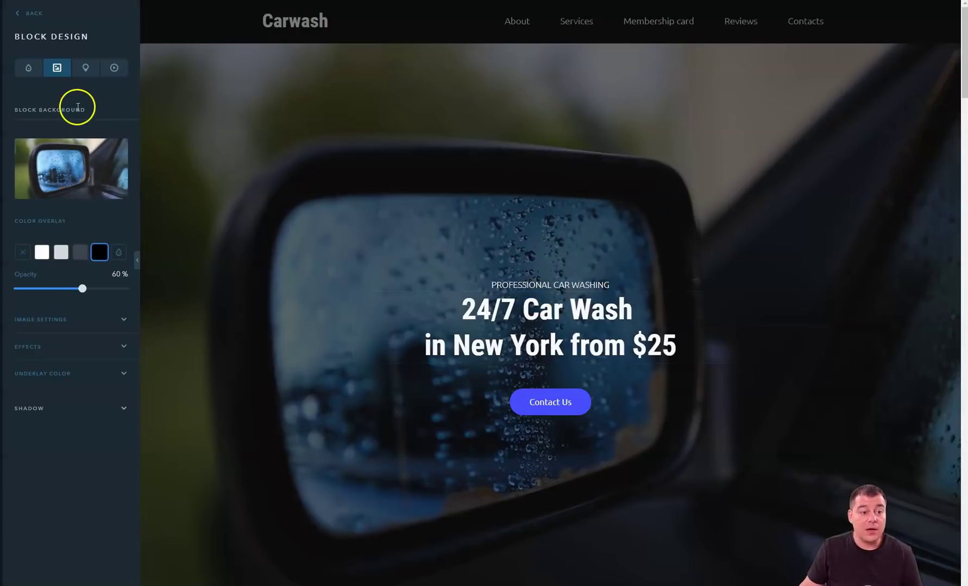
click(17, 15)
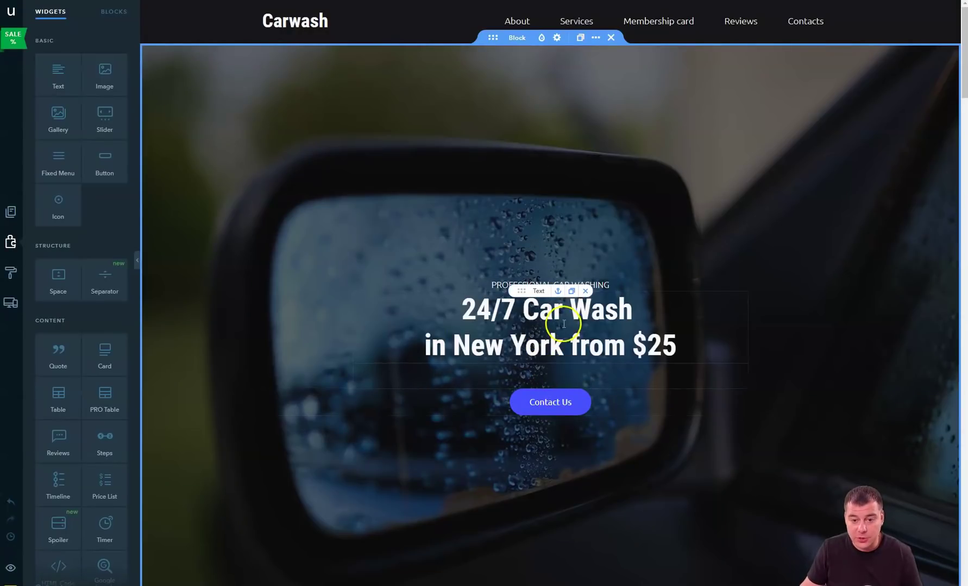
Step: Make the headline '24/7 Car Wash in New York from $25' bold italic and centred
click(561, 318)
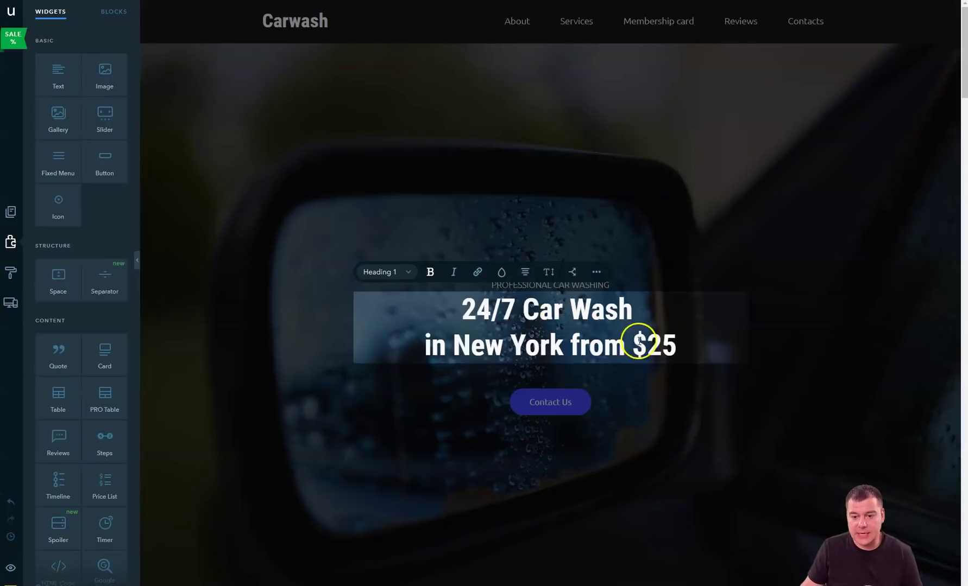
mouse_move(681, 350)
mouse_down()
mouse_move(518, 341)
mouse_move(435, 304)
mouse_up()
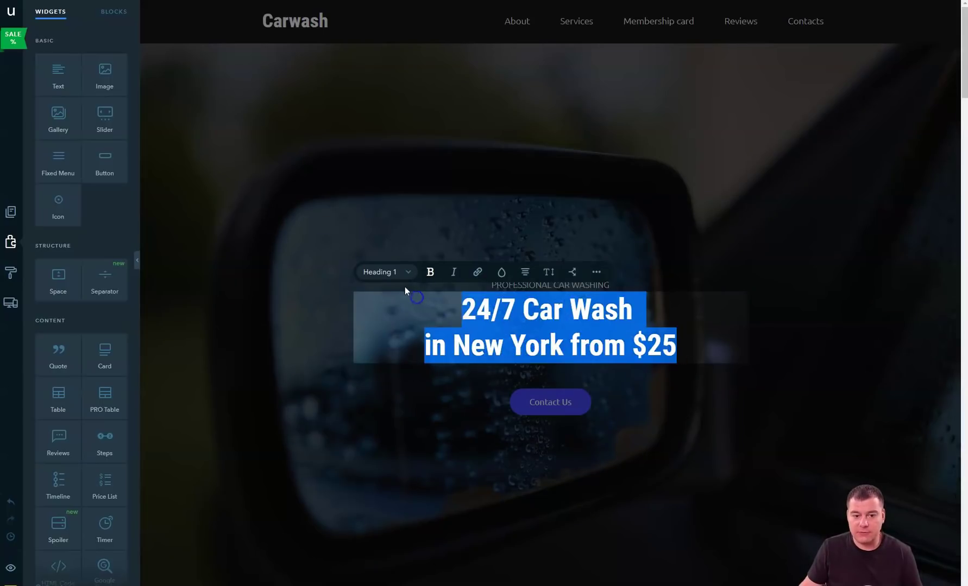
click(430, 275)
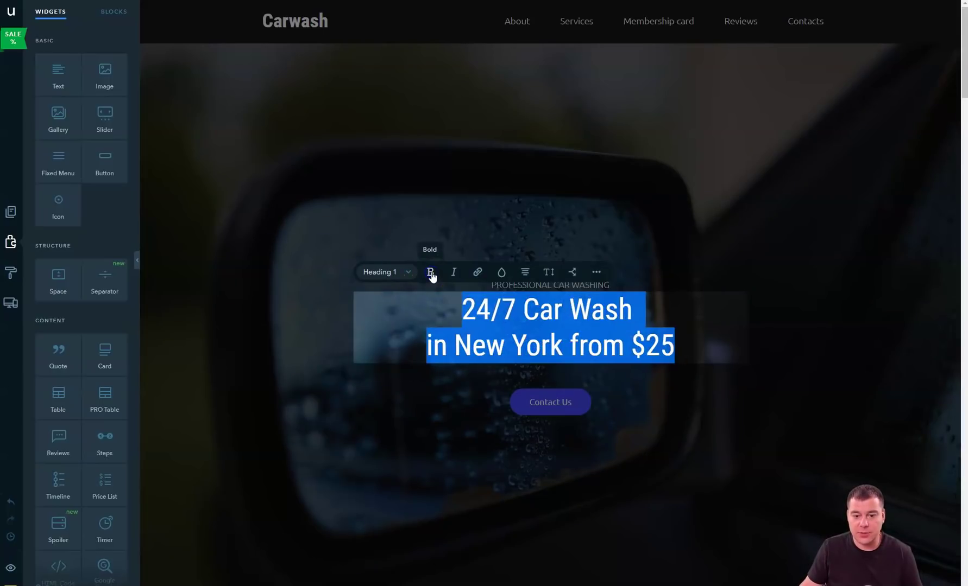
click(454, 273)
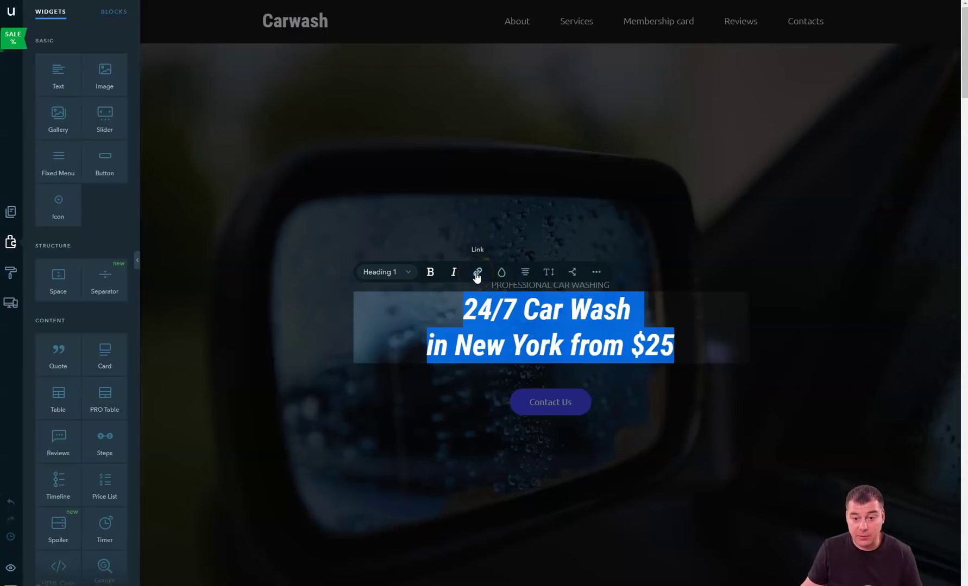
click(526, 274)
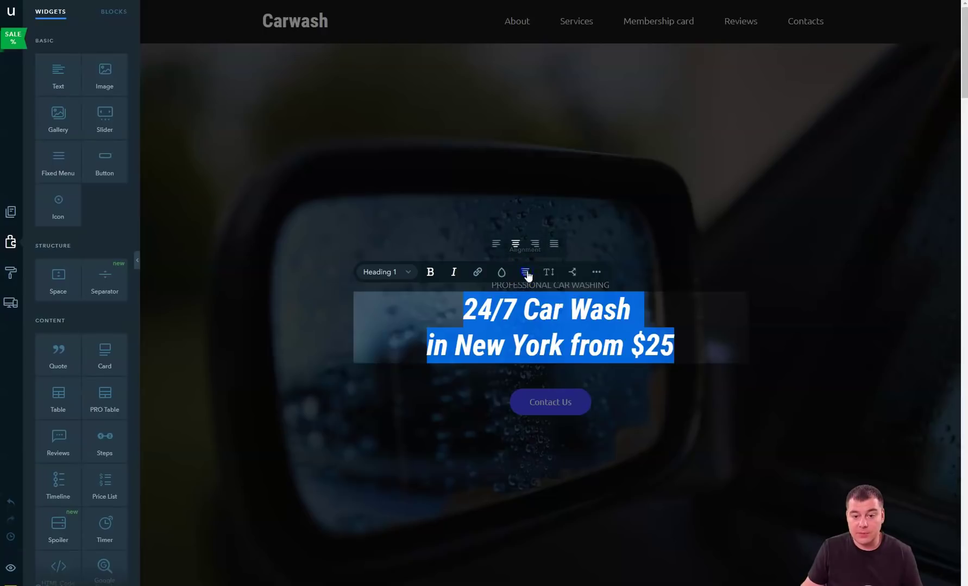
click(494, 246)
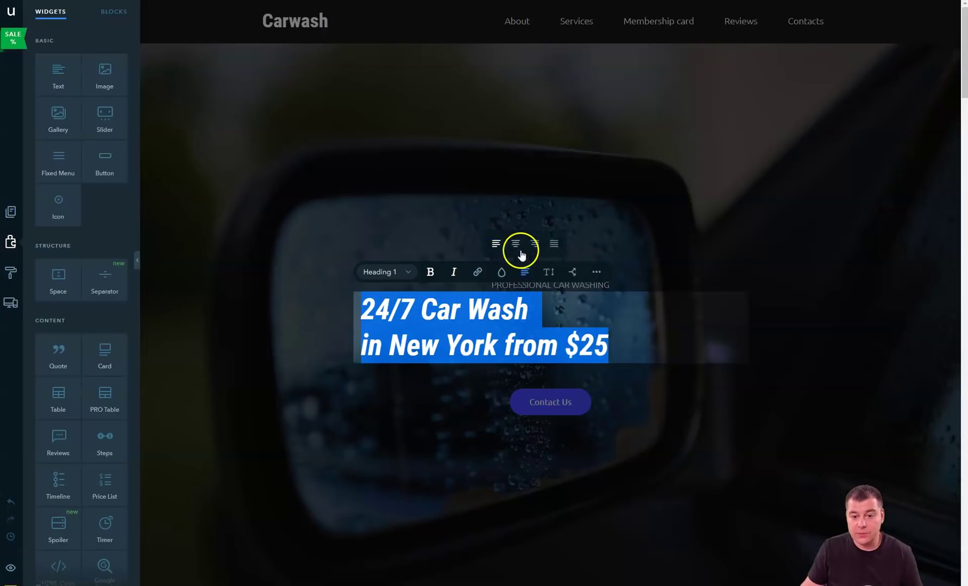
click(517, 250)
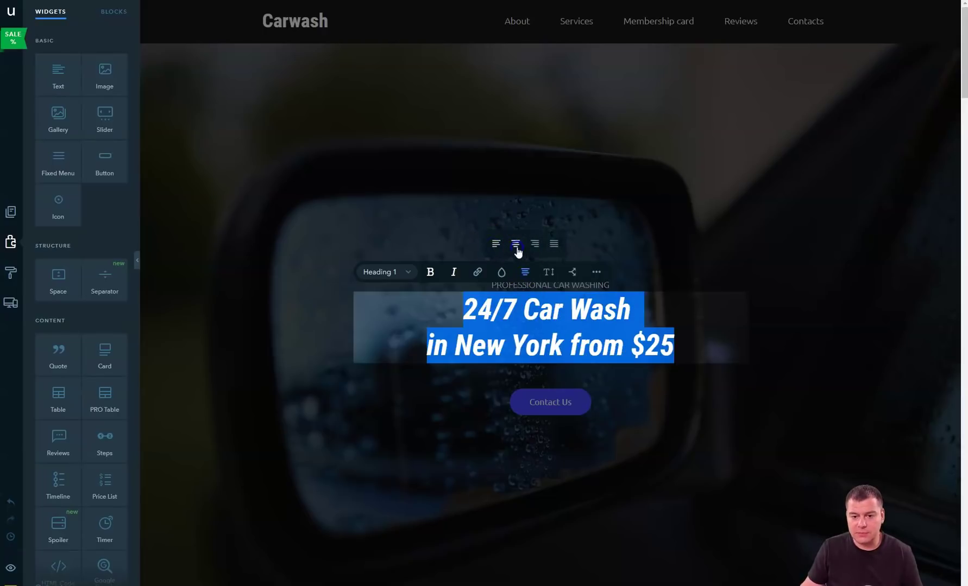
Step: Enlarge the headline text to about 74 px and finish editing
click(548, 273)
click(703, 248)
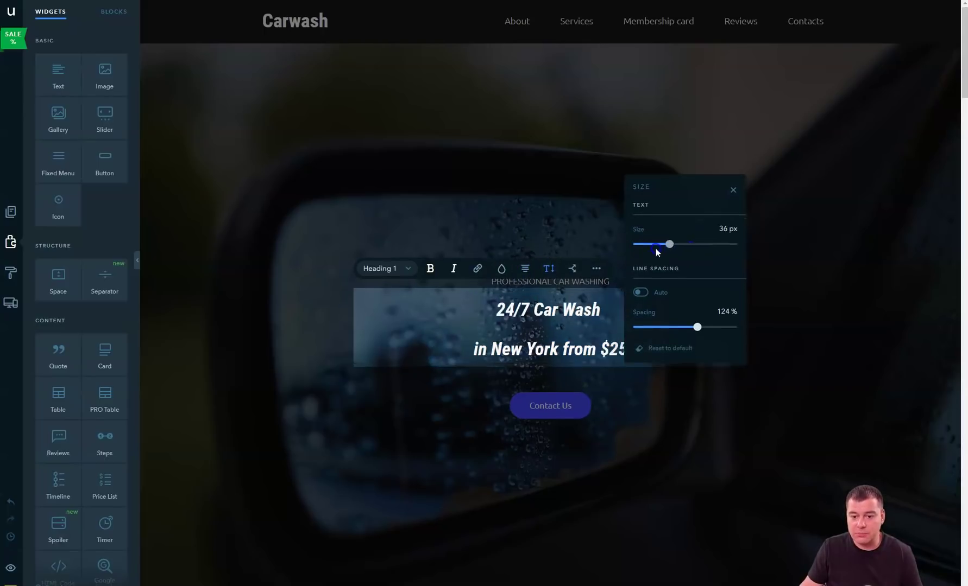
drag(656, 247, 706, 245)
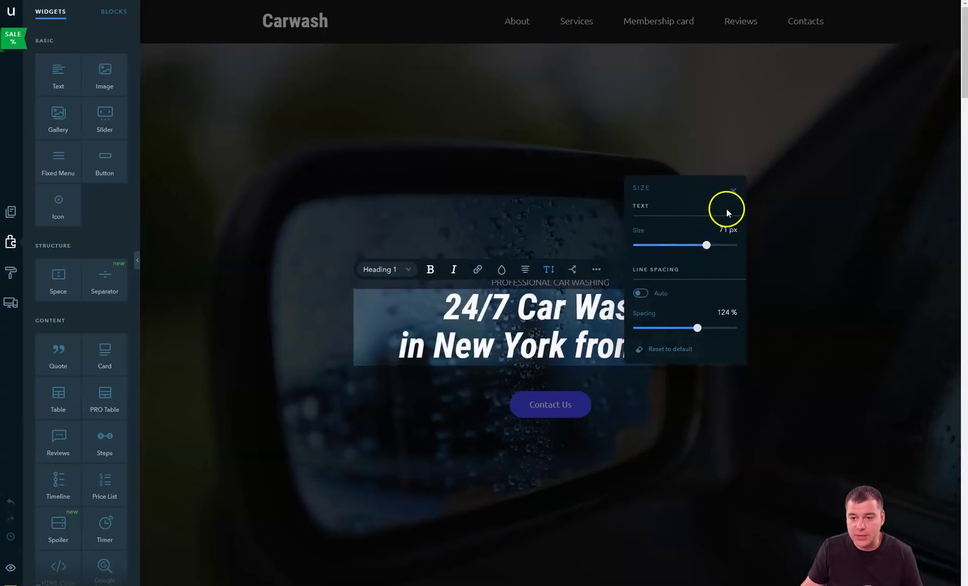
click(732, 194)
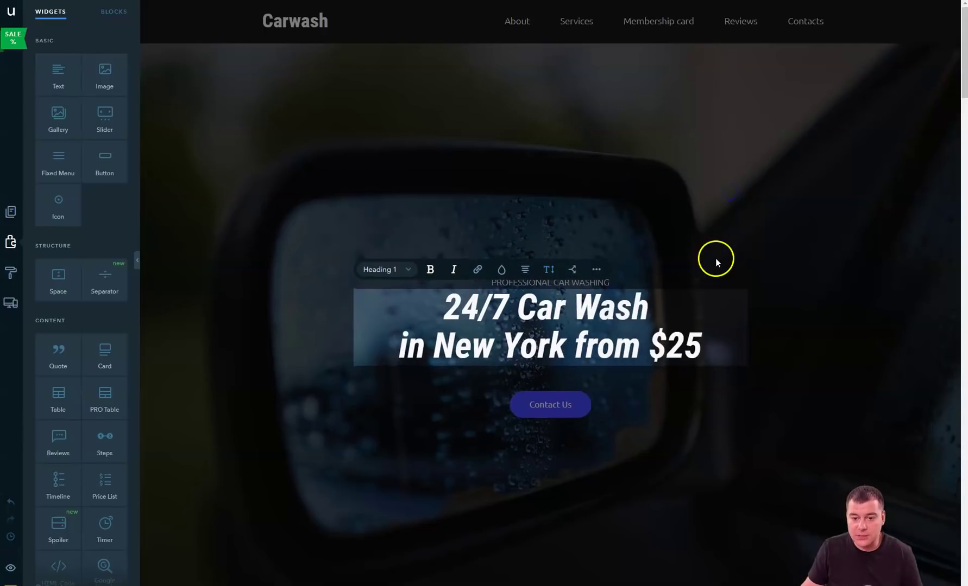
click(647, 428)
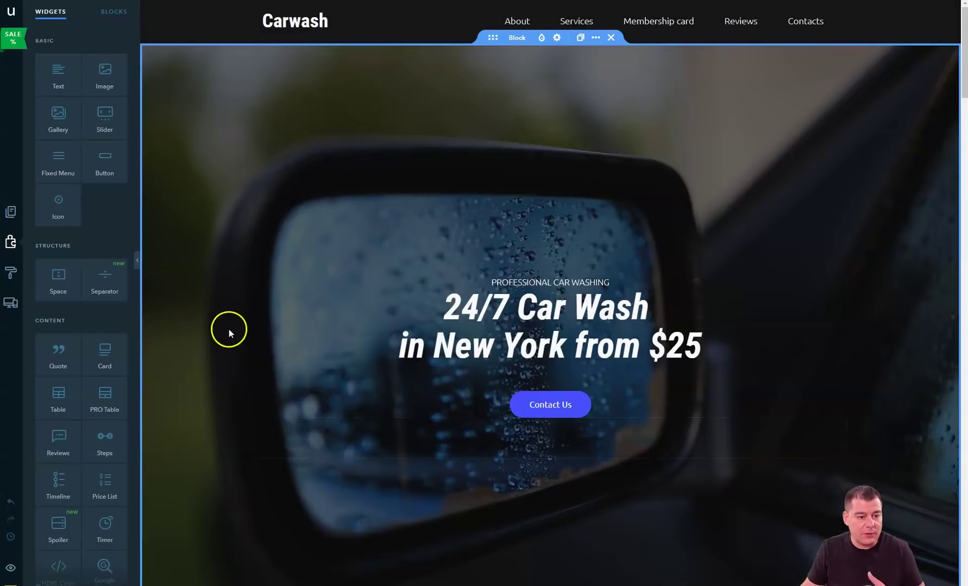
scroll(363, 267, down, 3)
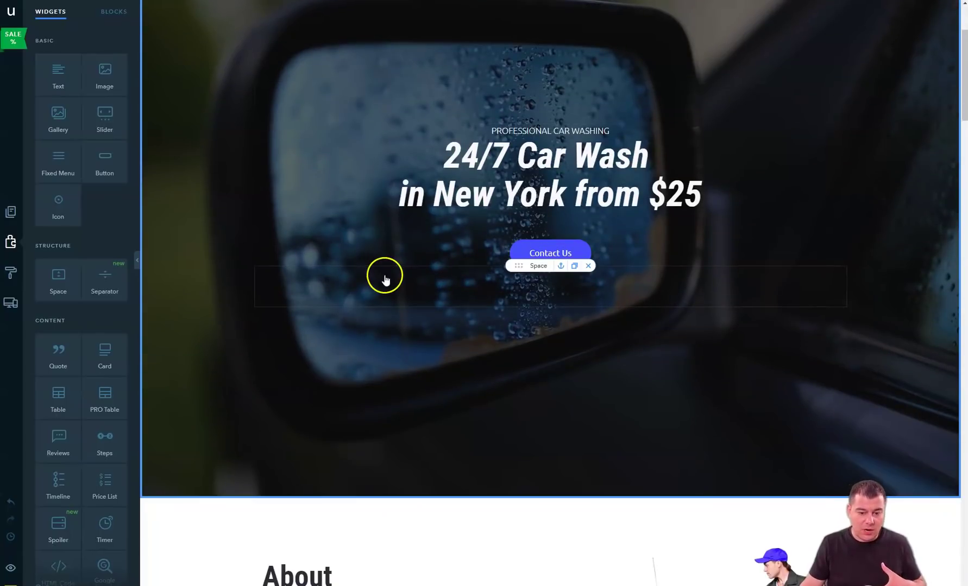
scroll(384, 280, down, 4)
scroll(506, 319, down, 2)
scroll(503, 320, down, 5)
scroll(529, 310, down, 2)
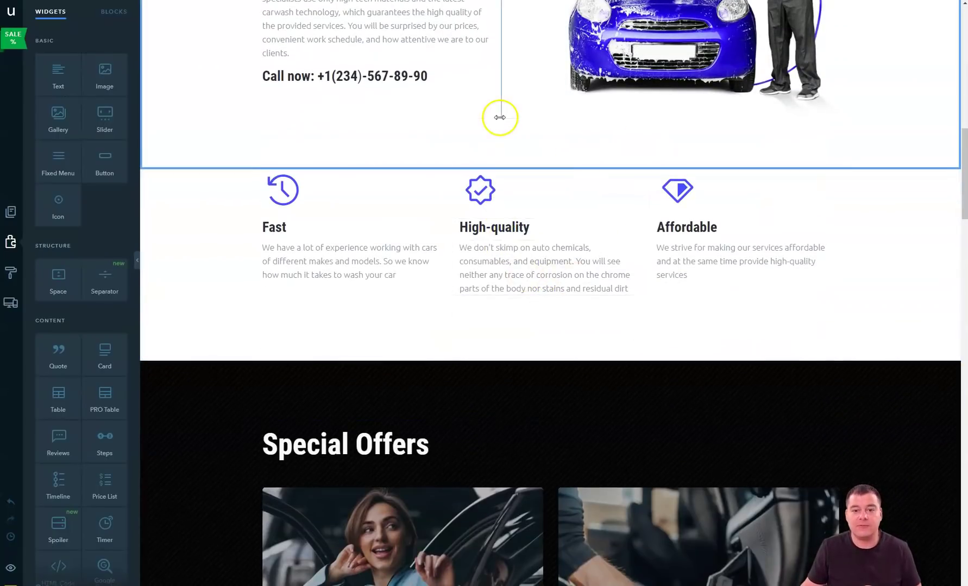
scroll(514, 125, up, 3)
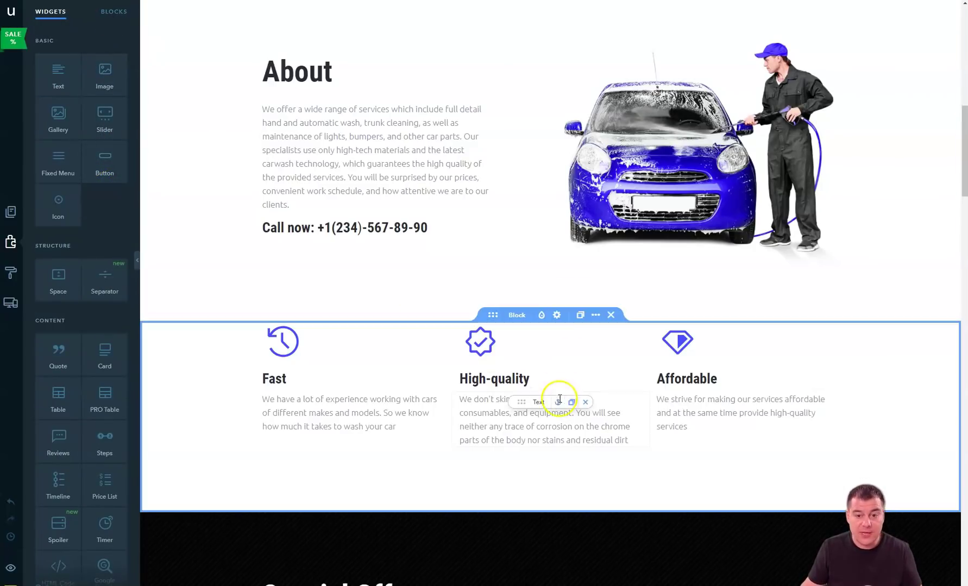
mouse_move(550, 295)
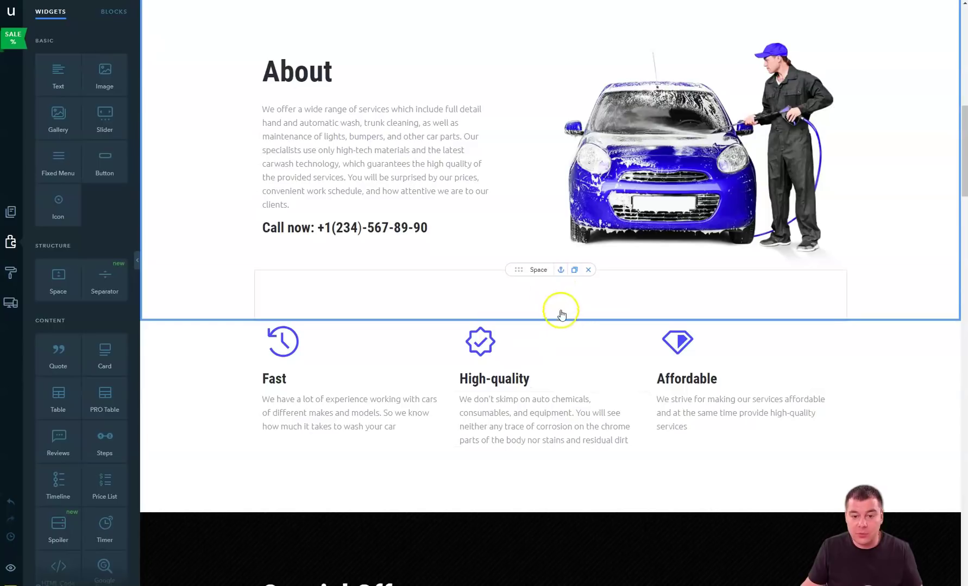
scroll(84, 425, down, 4)
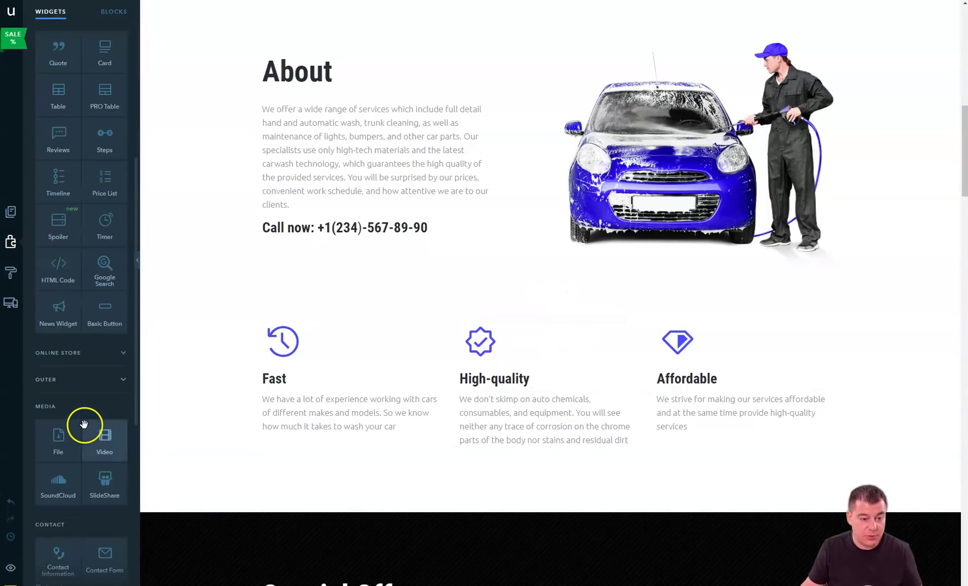
scroll(85, 429, down, 2)
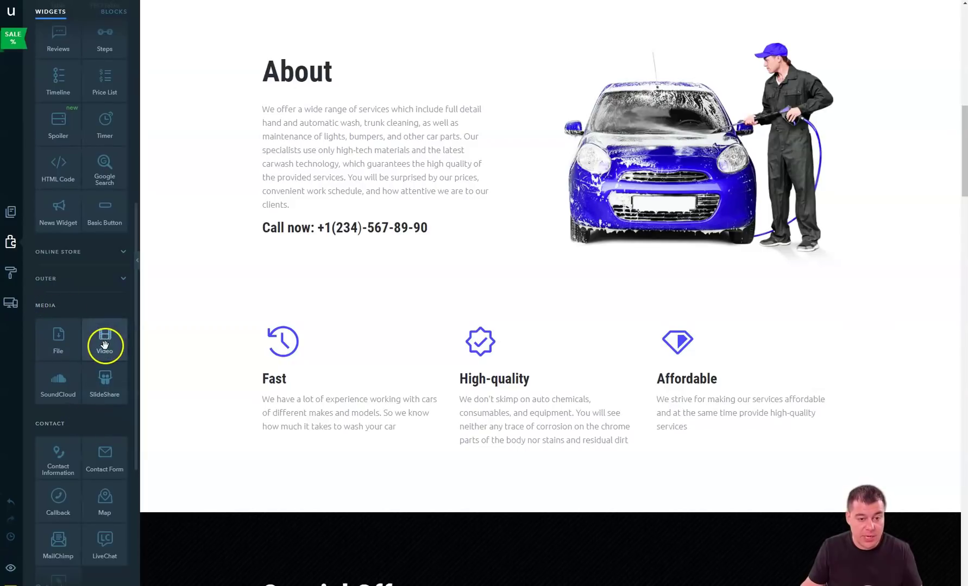
Step: Add a video block below About with a 120 px spacer beneath it
mouse_move(105, 345)
mouse_down()
mouse_move(207, 317)
mouse_move(554, 332)
mouse_move(545, 311)
mouse_up()
scroll(612, 356, down, 1)
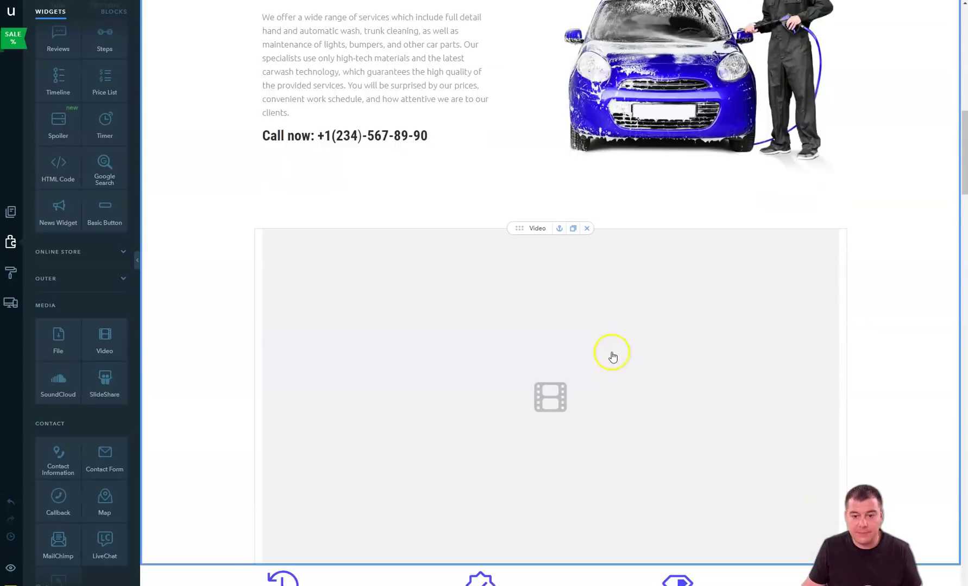
scroll(613, 357, down, 3)
scroll(611, 353, up, 1)
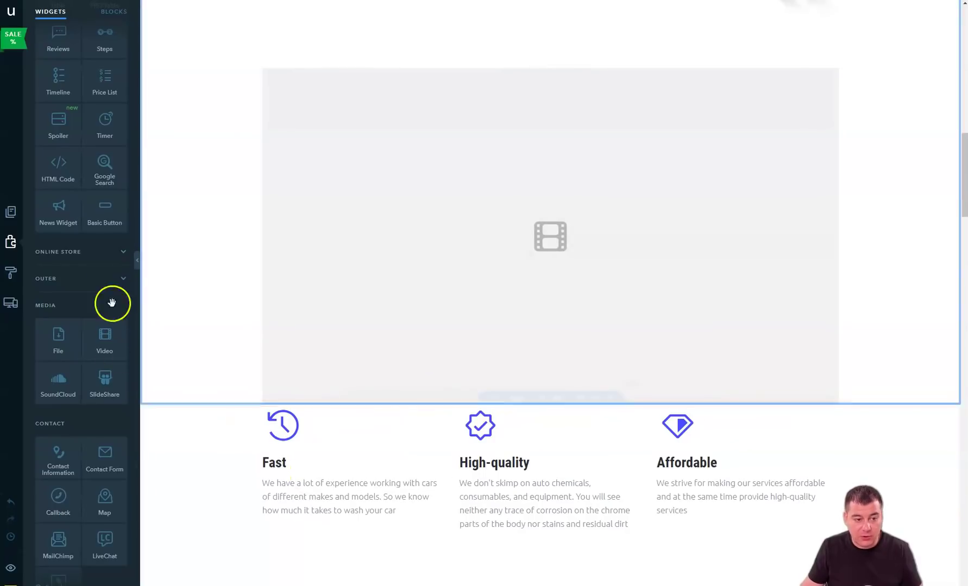
scroll(85, 254, up, 5)
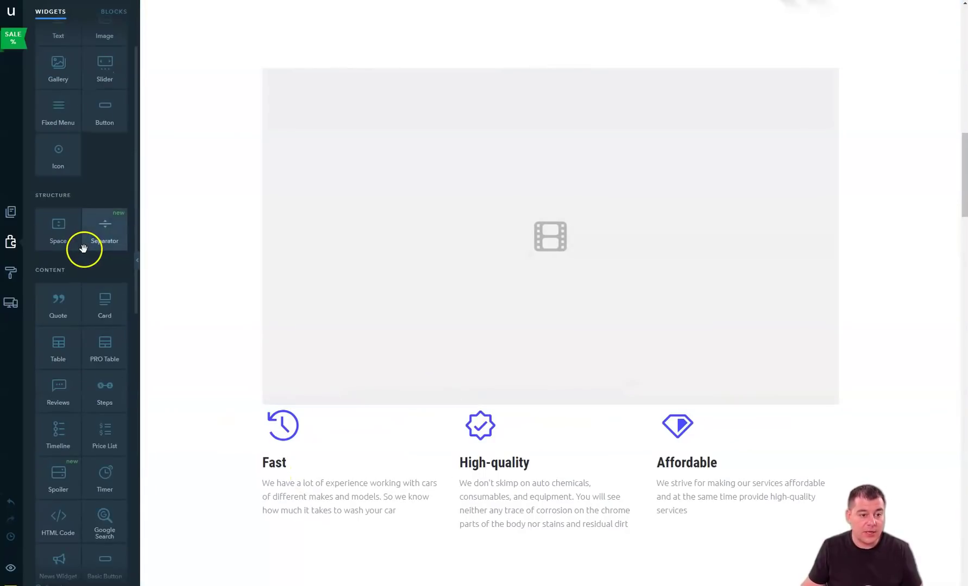
drag(58, 233, 581, 405)
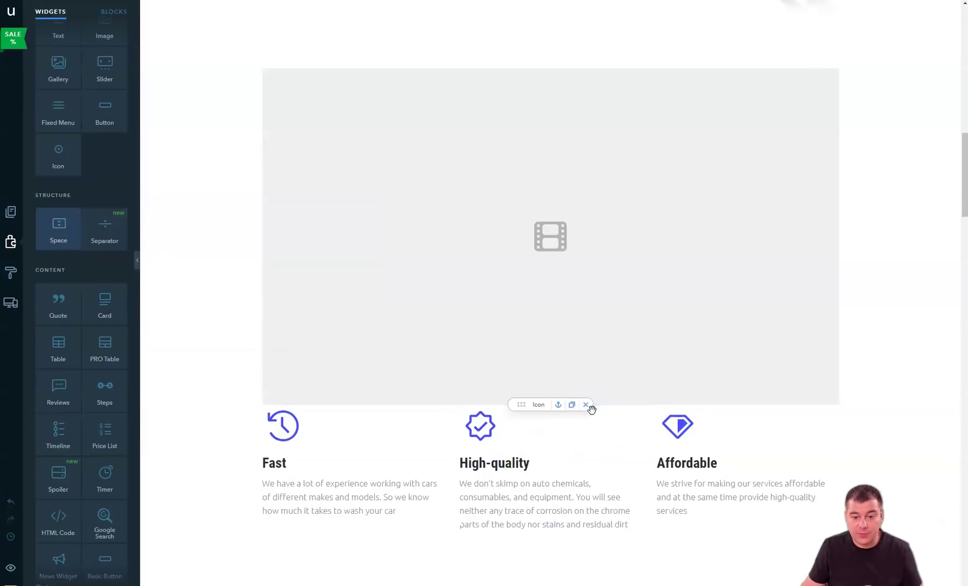
click(608, 423)
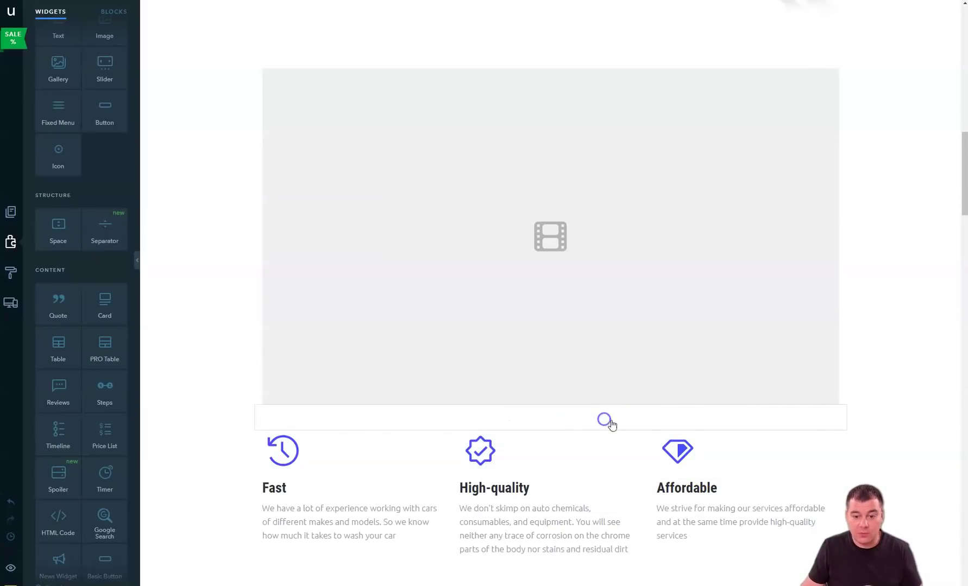
click(560, 427)
drag(549, 428, 555, 461)
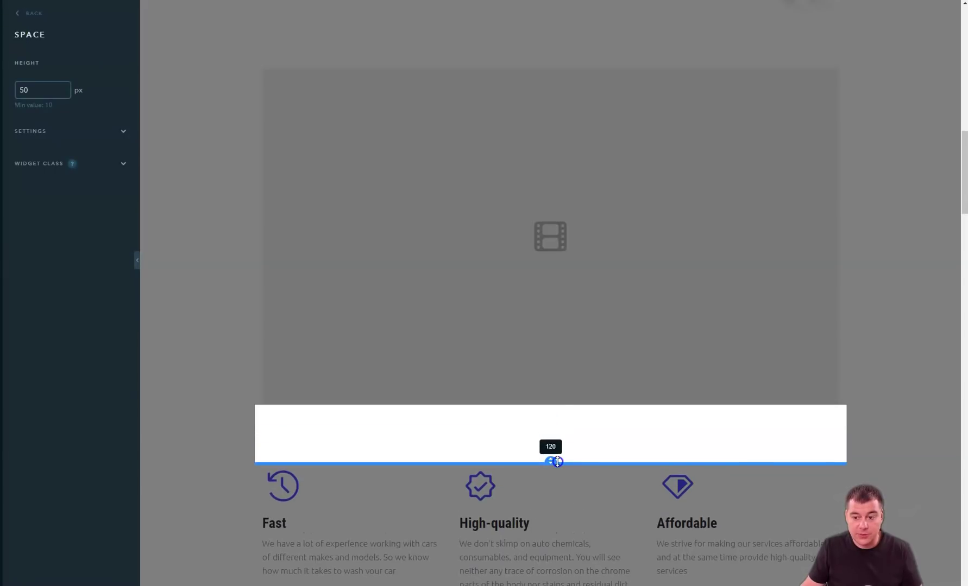
click(941, 333)
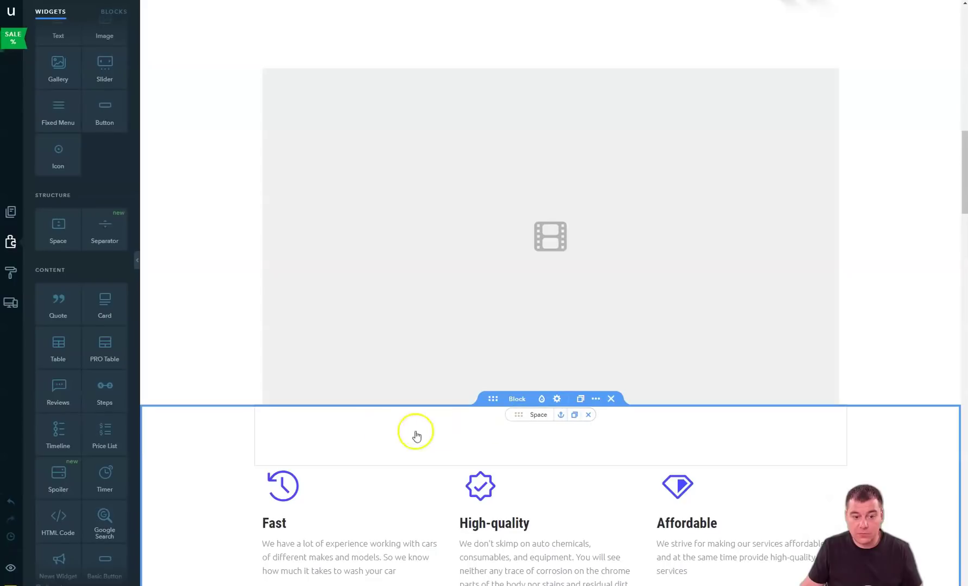
scroll(344, 421, up, 3)
scroll(346, 419, up, 1)
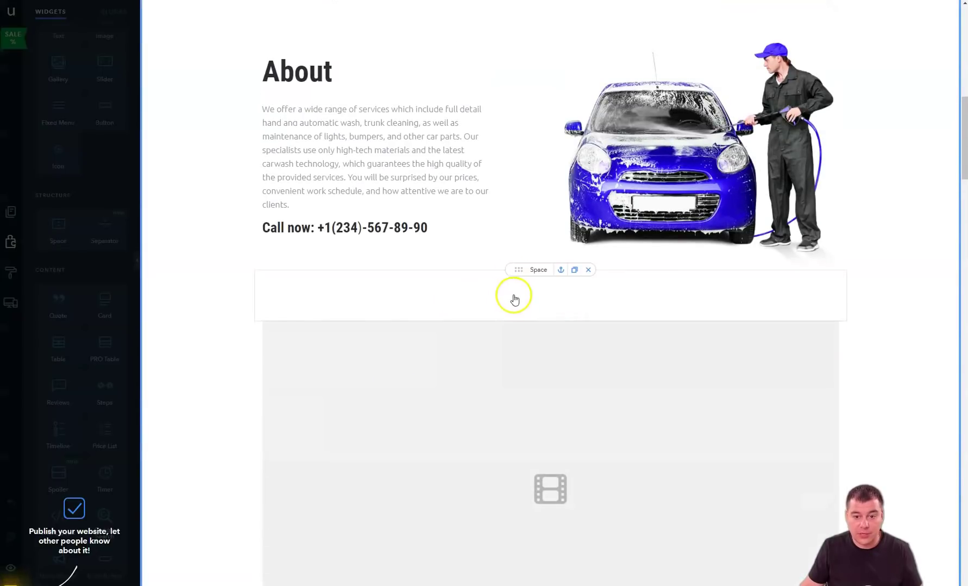
scroll(536, 378, down, 3)
scroll(550, 453, down, 2)
scroll(521, 291, up, 1)
mouse_move(550, 234)
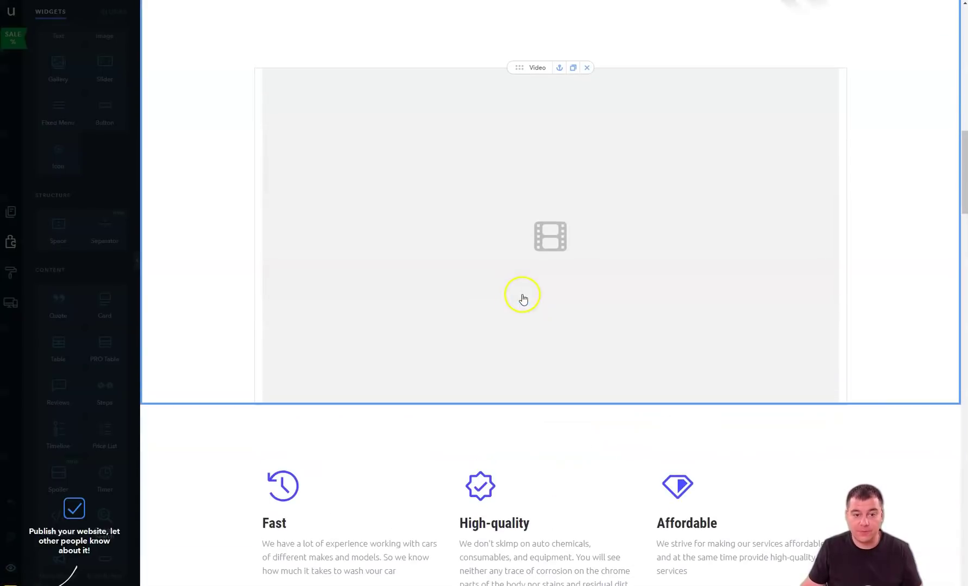
scroll(363, 231, up, 1)
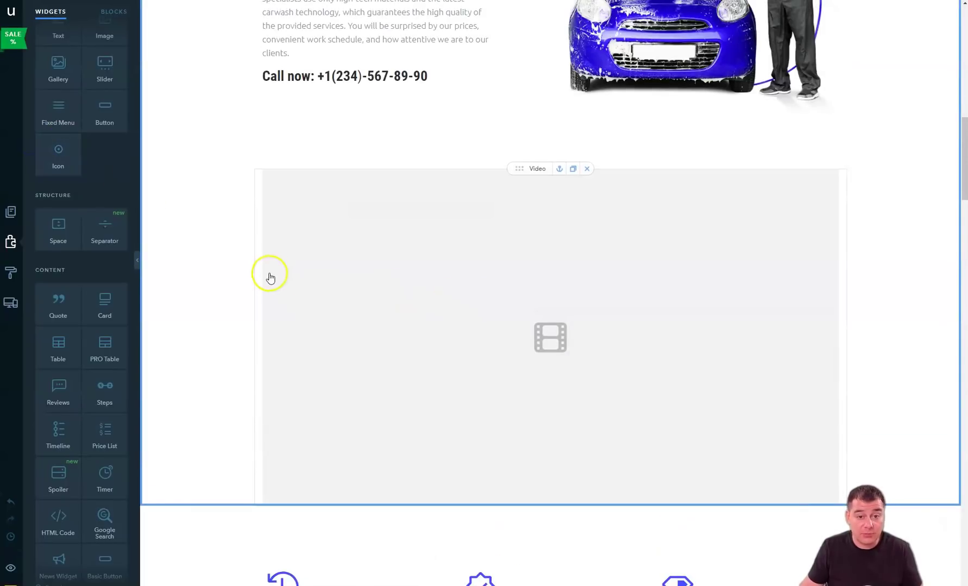
Step: Place a text paragraph right of the video and adjust the column widths
mouse_move(53, 31)
mouse_down()
mouse_move(277, 367)
mouse_move(768, 304)
mouse_move(712, 491)
mouse_move(227, 313)
mouse_move(243, 321)
mouse_up()
drag(480, 341, 836, 354)
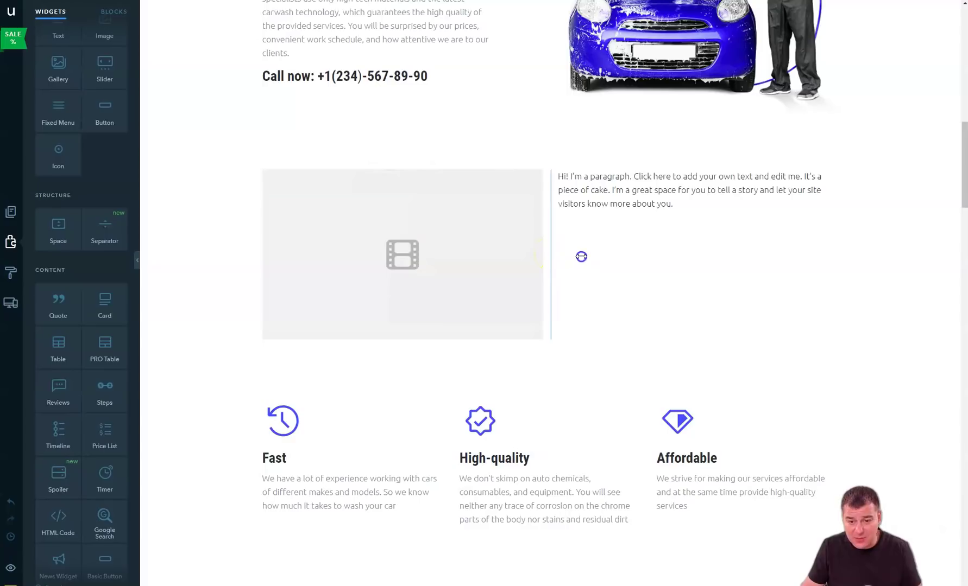
drag(581, 257, 659, 263)
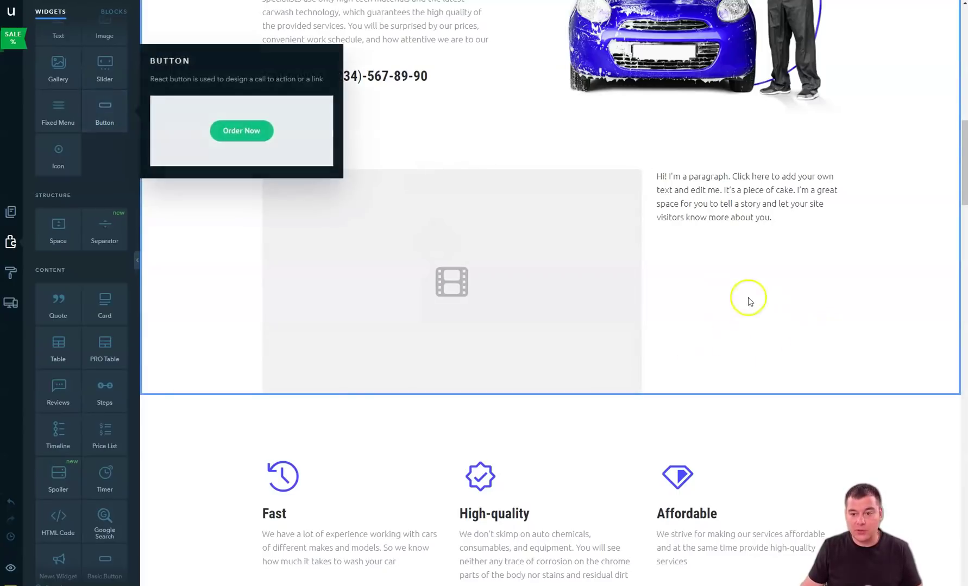
Step: Add a Button below the paragraph, pushed down by a taller spacer above it
mouse_move(101, 113)
mouse_down()
mouse_move(563, 288)
mouse_move(761, 244)
mouse_up()
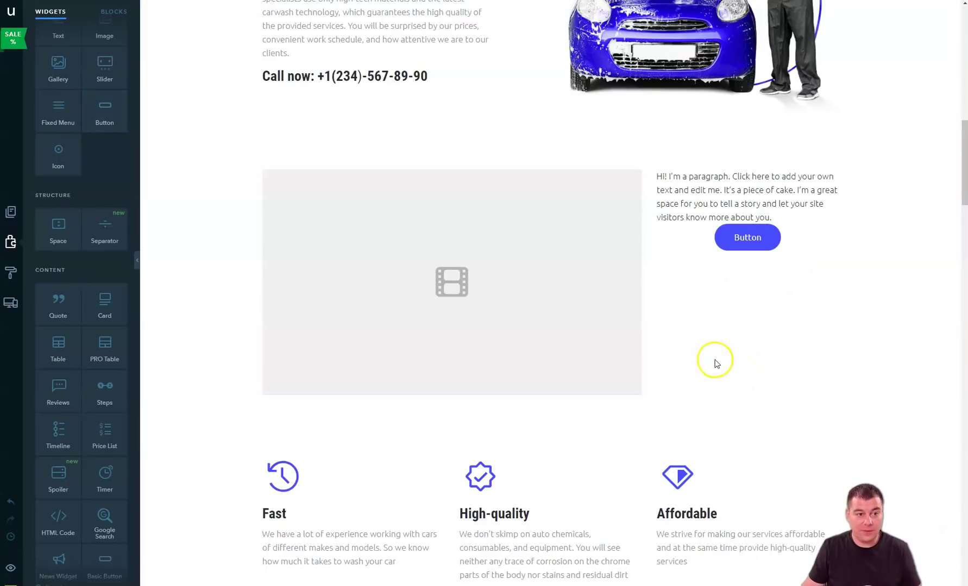
mouse_move(748, 238)
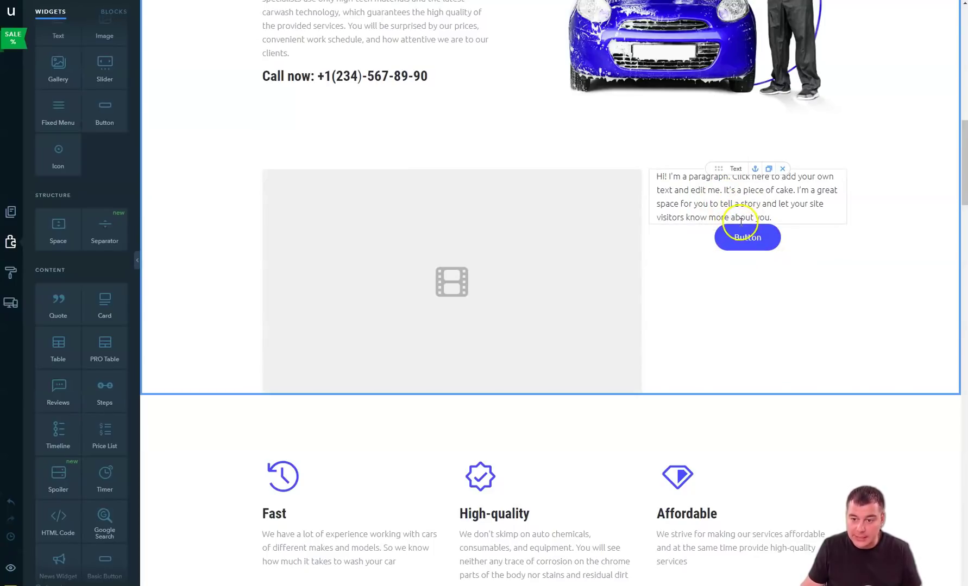
drag(73, 237, 756, 227)
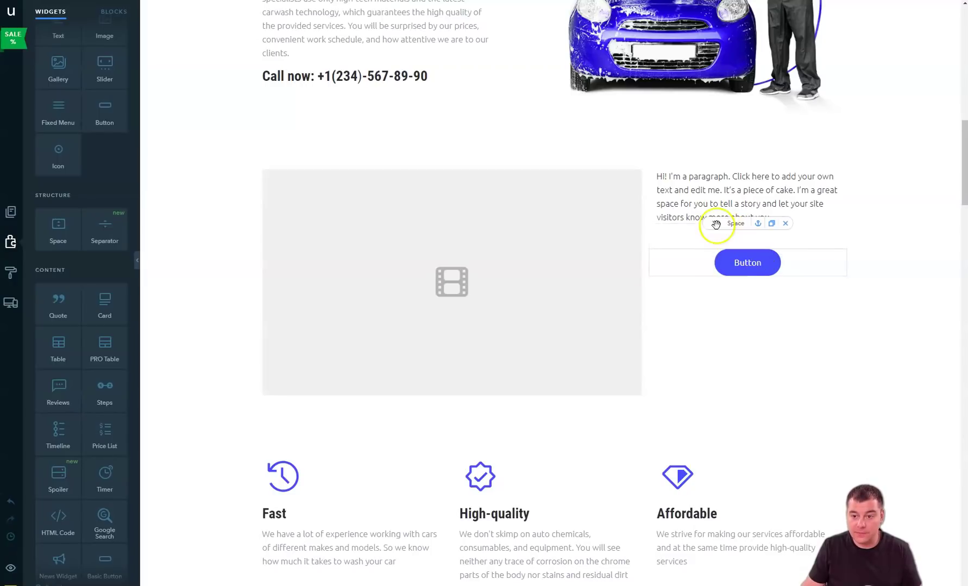
click(684, 242)
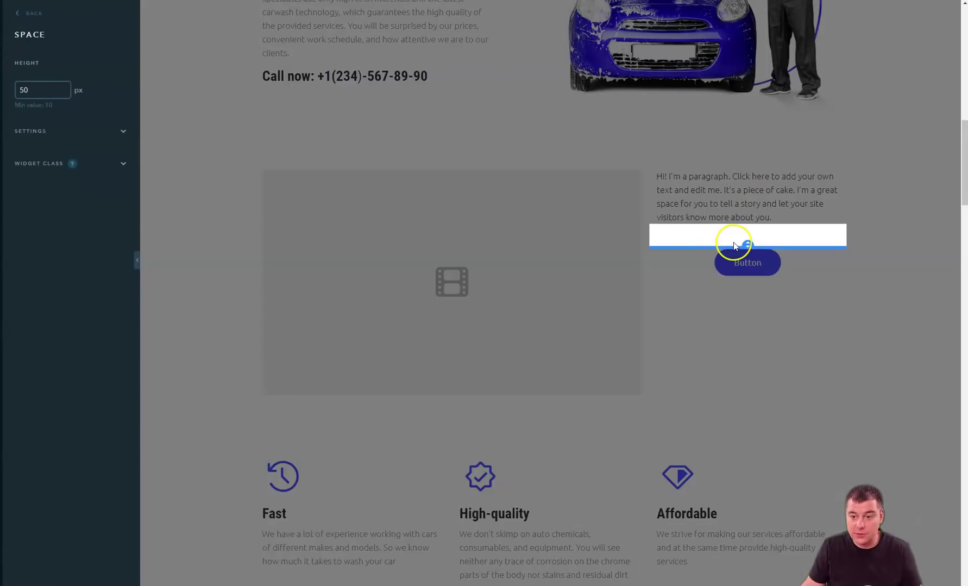
drag(748, 247, 754, 291)
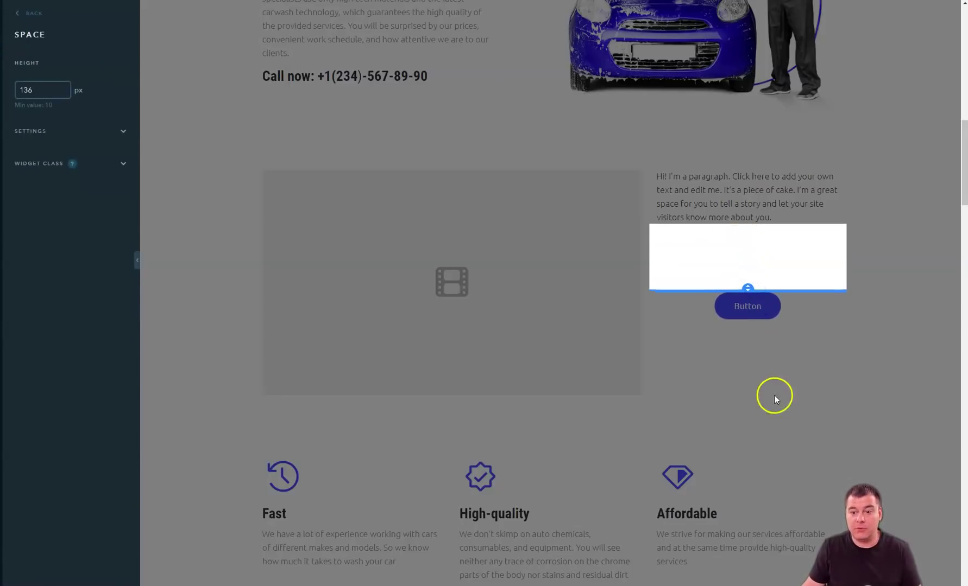
click(750, 401)
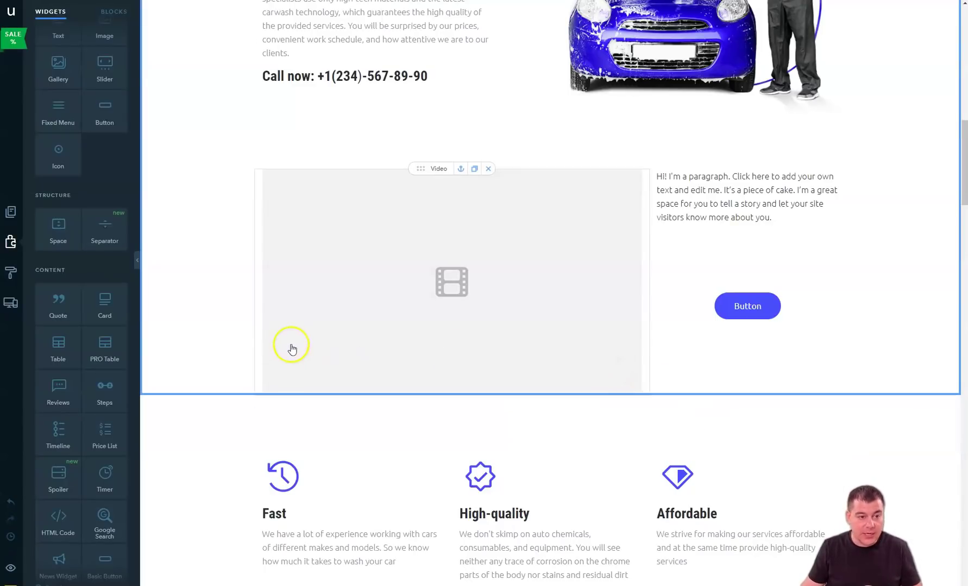
Step: Add a blank block under the video holding the three-step order sequence and a spacer
click(114, 11)
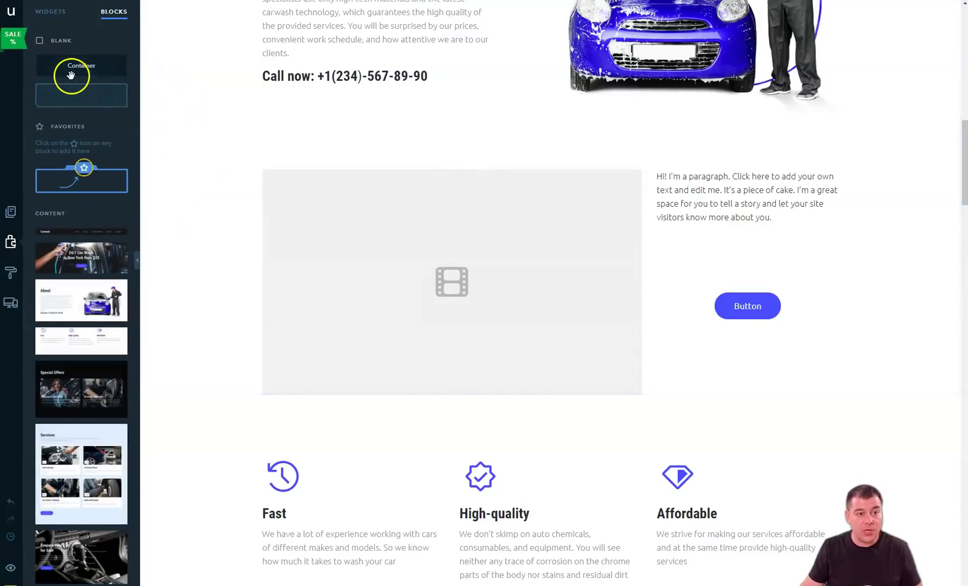
drag(78, 102, 579, 424)
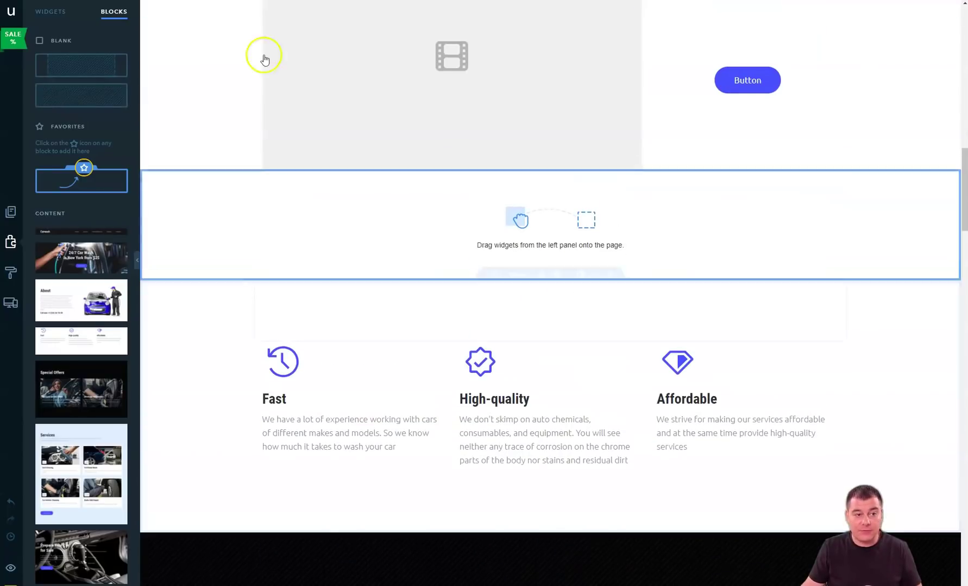
click(48, 10)
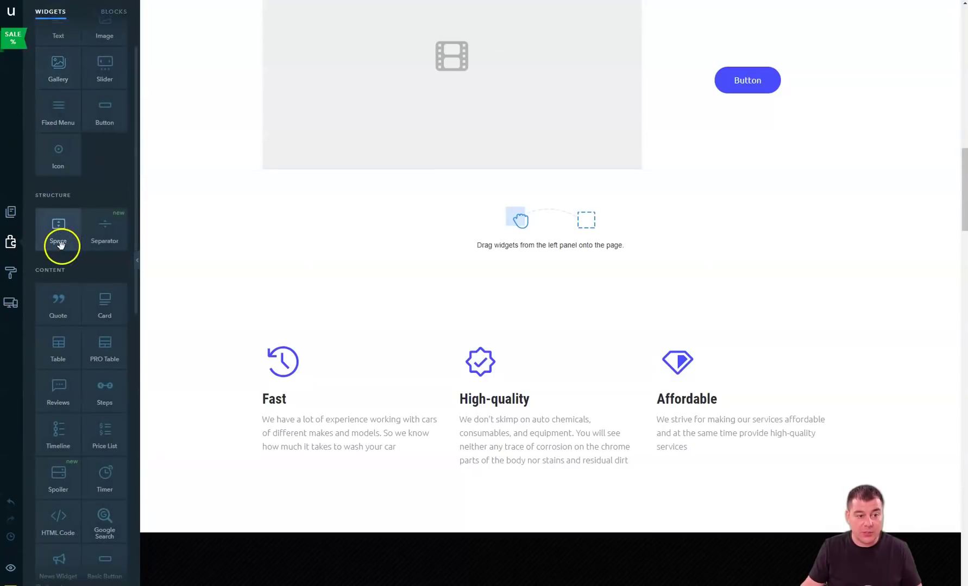
scroll(64, 319, down, 2)
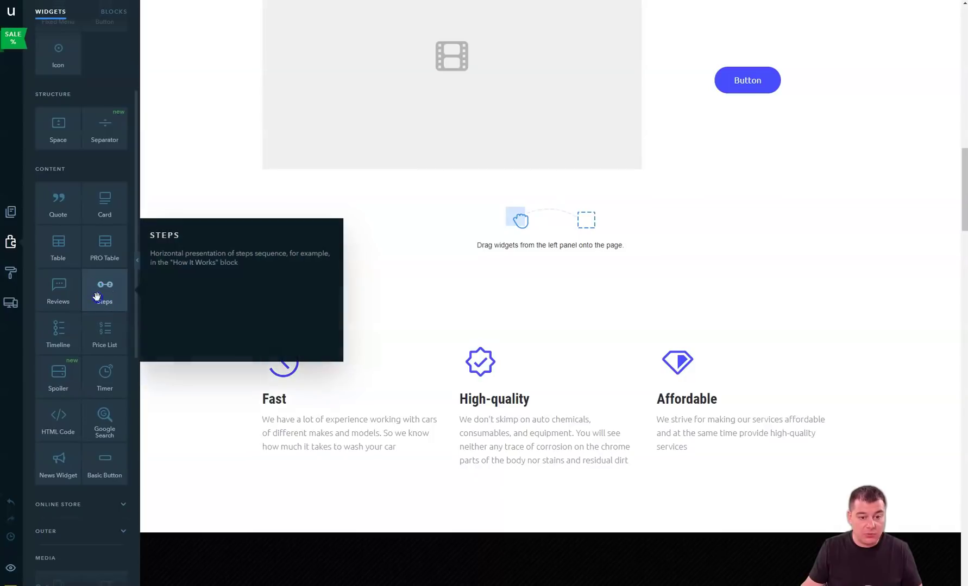
drag(95, 294, 530, 238)
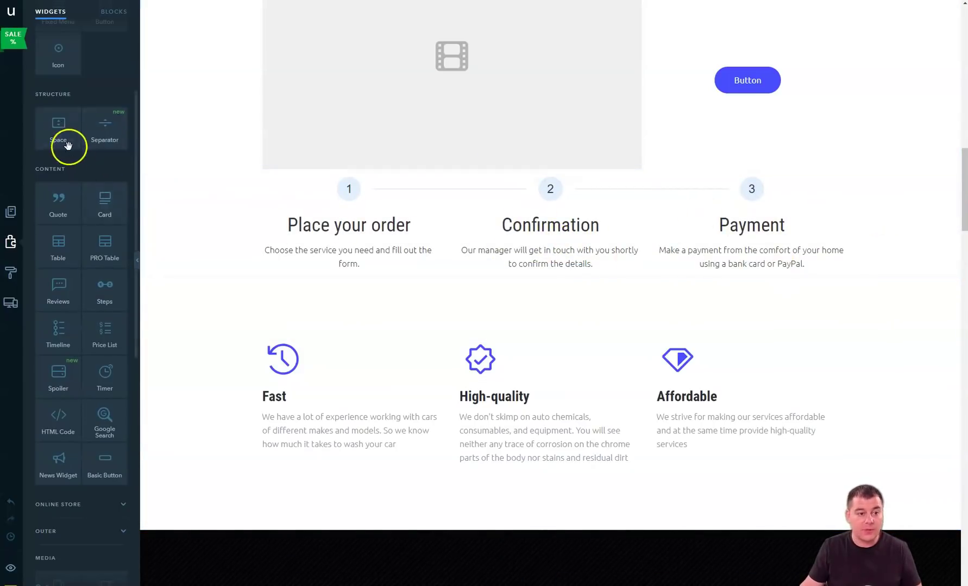
drag(67, 145, 557, 180)
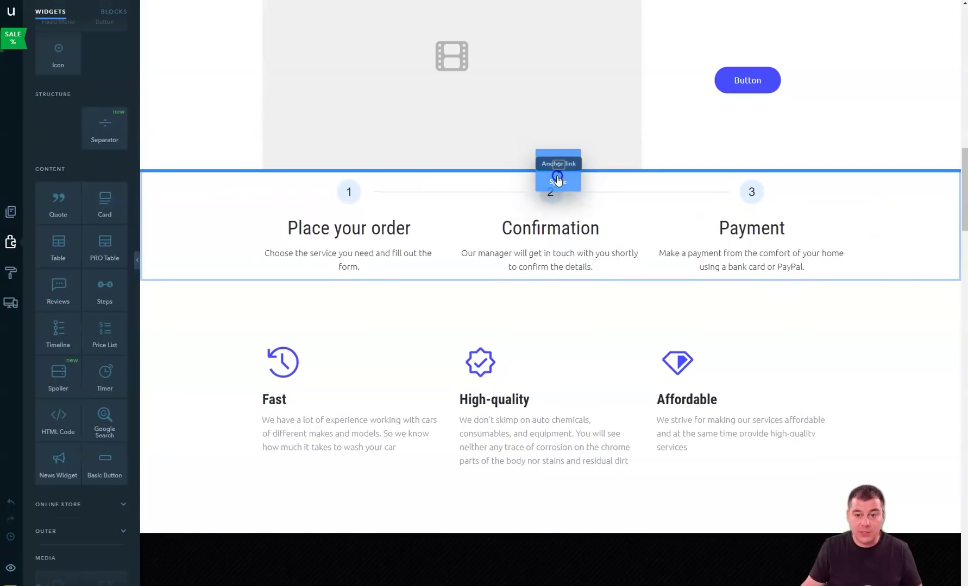
drag(623, 229, 632, 252)
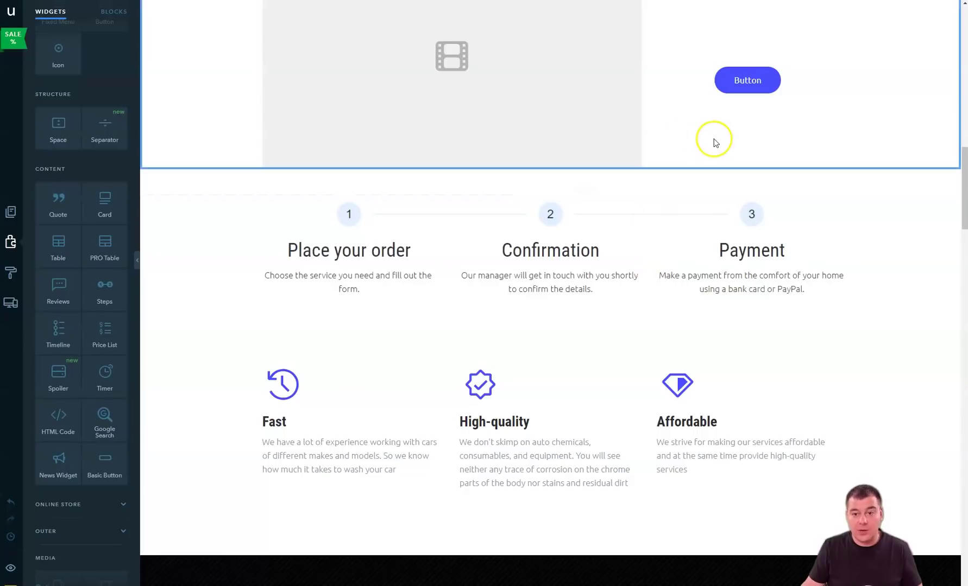
Step: Shrink the spacer above the Fast features to 80 px
click(549, 339)
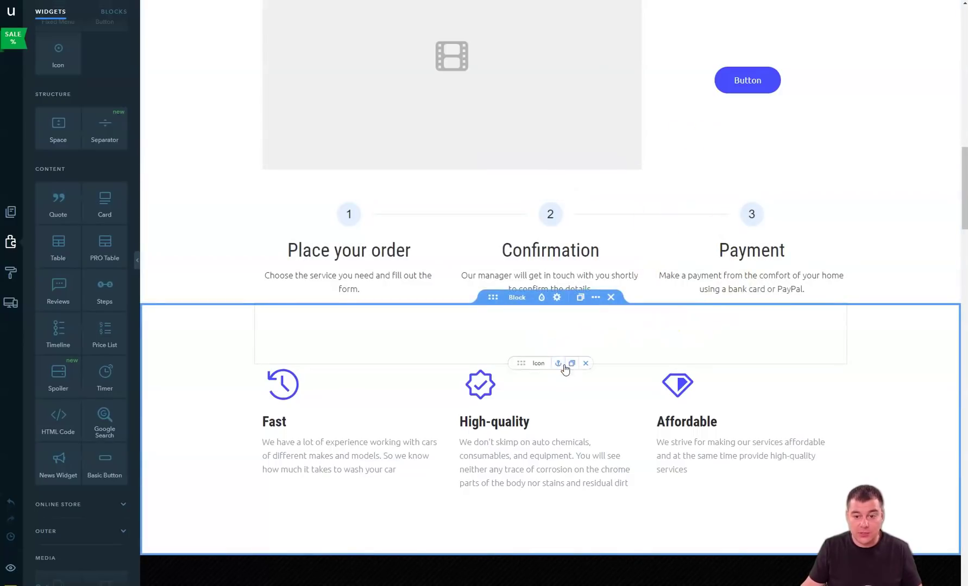
click(474, 344)
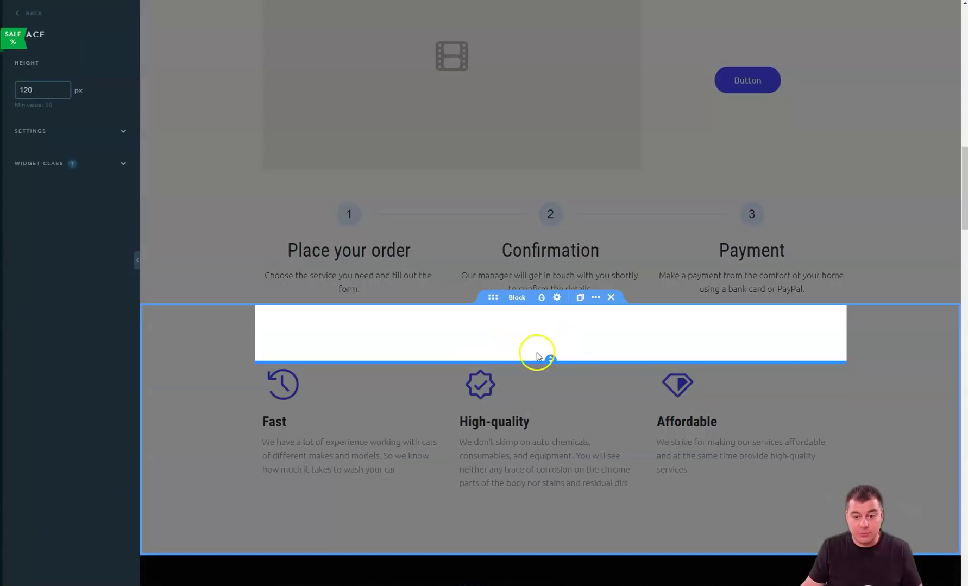
drag(551, 362, 550, 341)
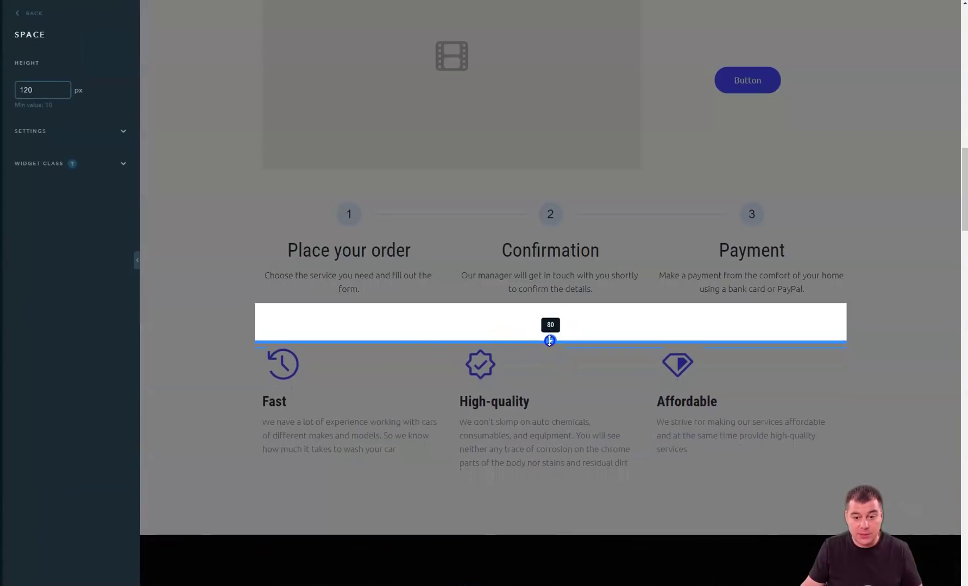
click(707, 149)
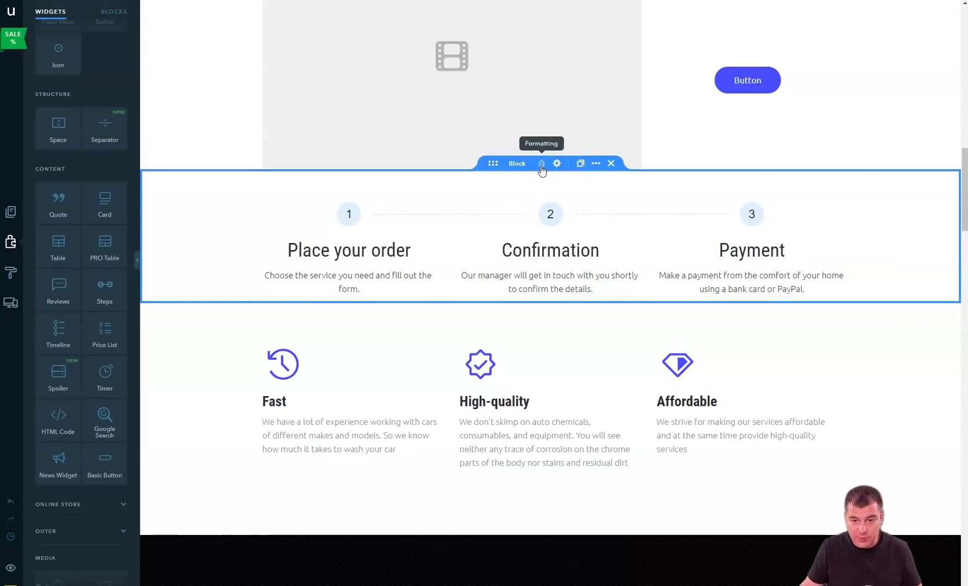
Step: Move the order steps section further down the page, below the features
click(541, 169)
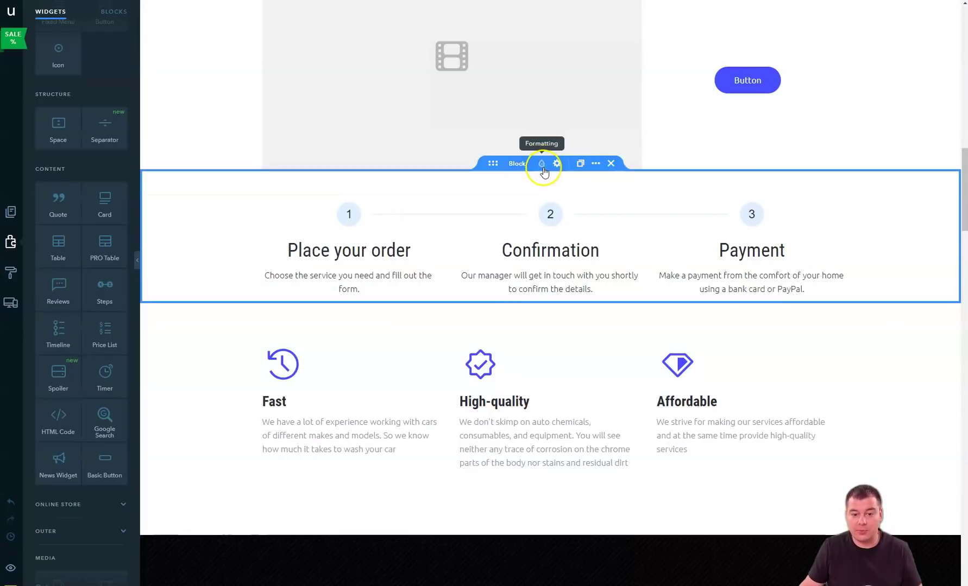
click(494, 164)
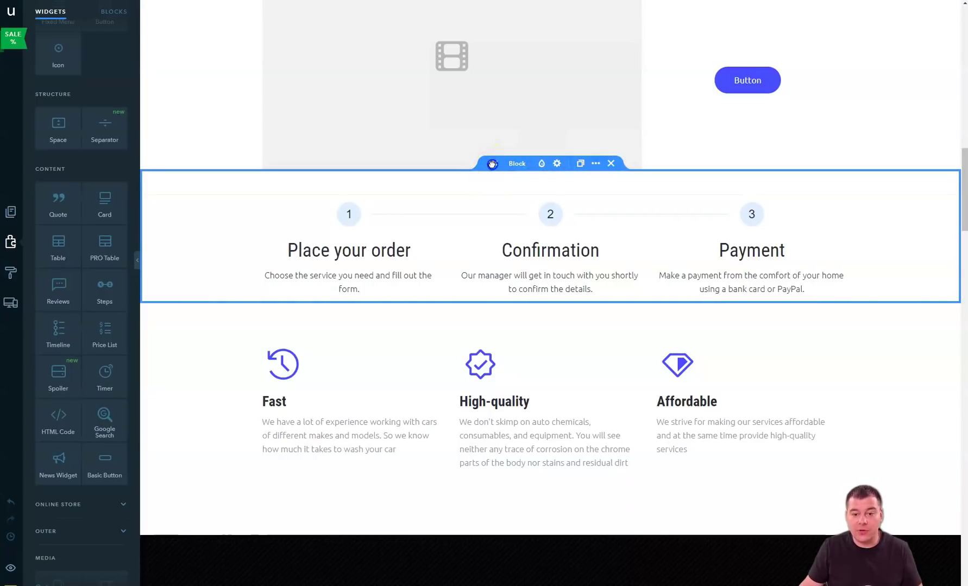
mouse_move(496, 215)
mouse_down()
mouse_move(531, 583)
mouse_move(558, 582)
mouse_move(587, 412)
mouse_move(545, 377)
mouse_move(545, 400)
mouse_up()
scroll(573, 212, up, 2)
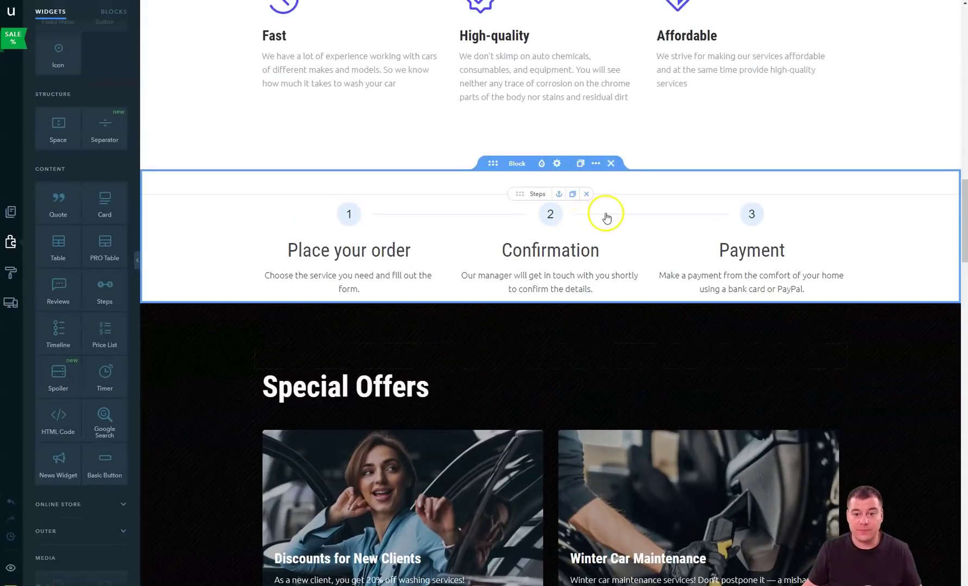
click(89, 120)
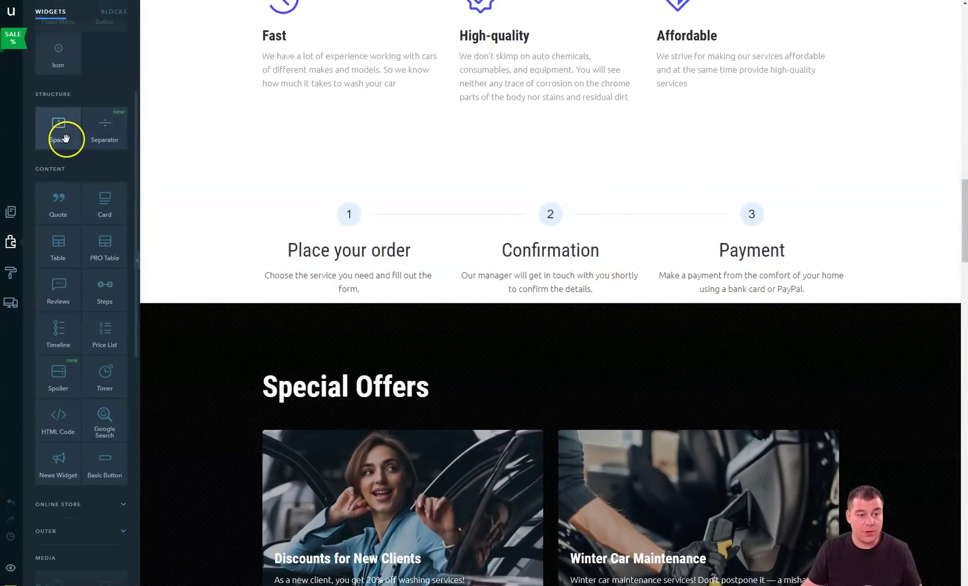
Step: Add a spacer at the bottom of the order steps section
drag(65, 139, 572, 310)
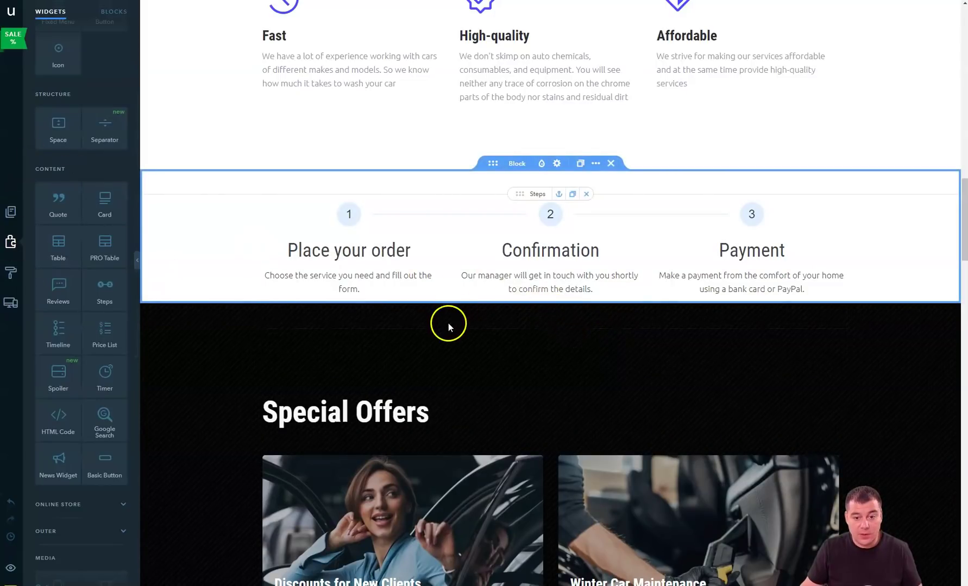
mouse_move(518, 316)
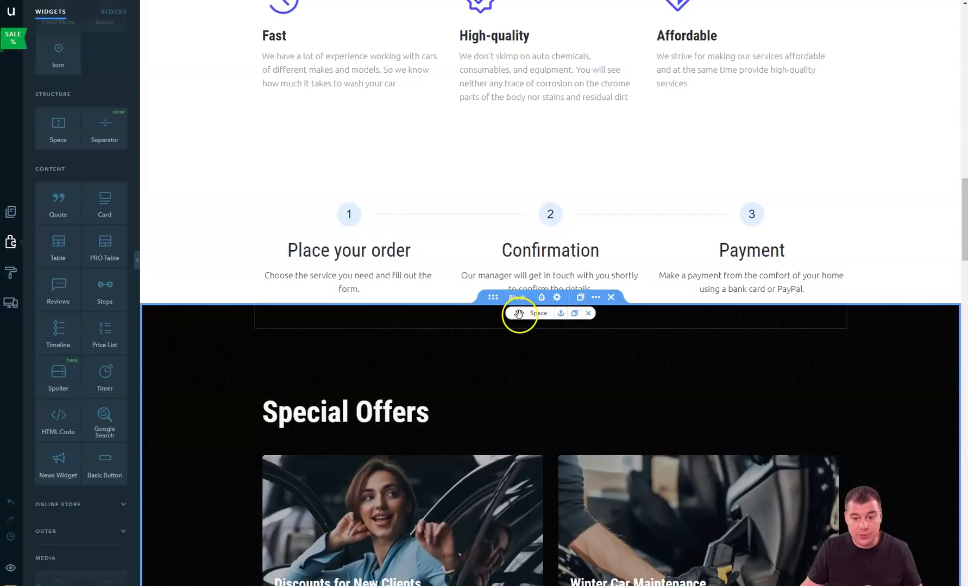
mouse_move(520, 285)
mouse_down()
mouse_move(528, 310)
mouse_move(531, 300)
mouse_up()
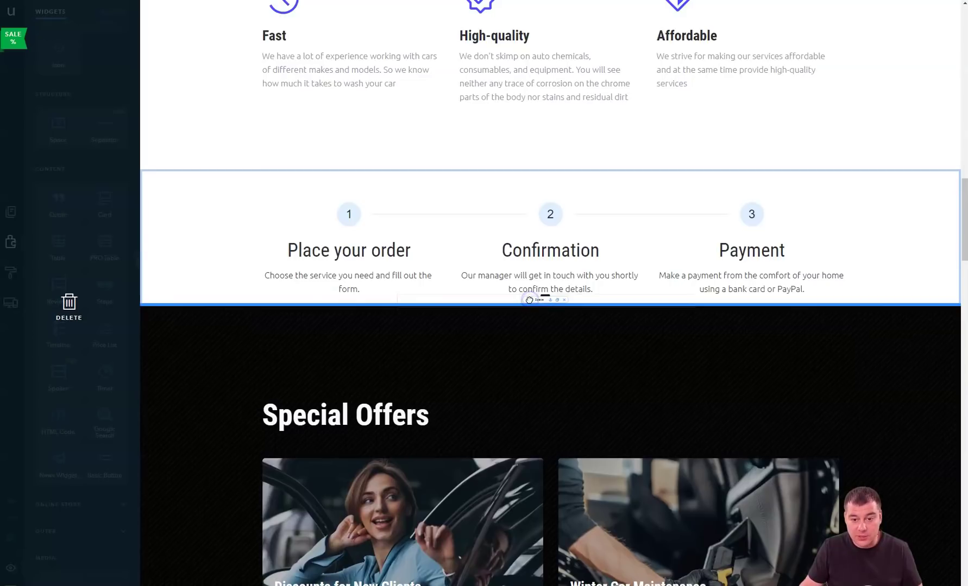
drag(528, 300, 530, 302)
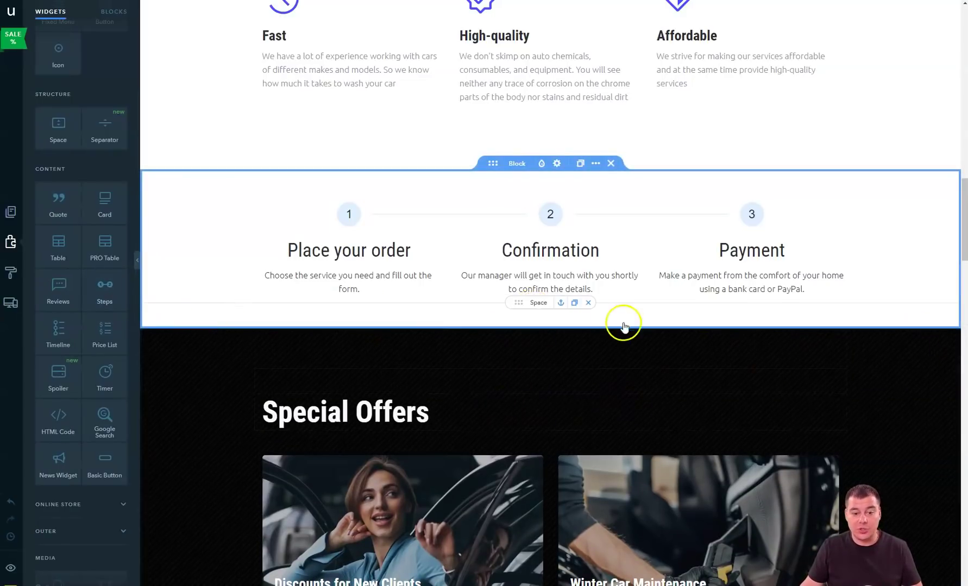
click(602, 359)
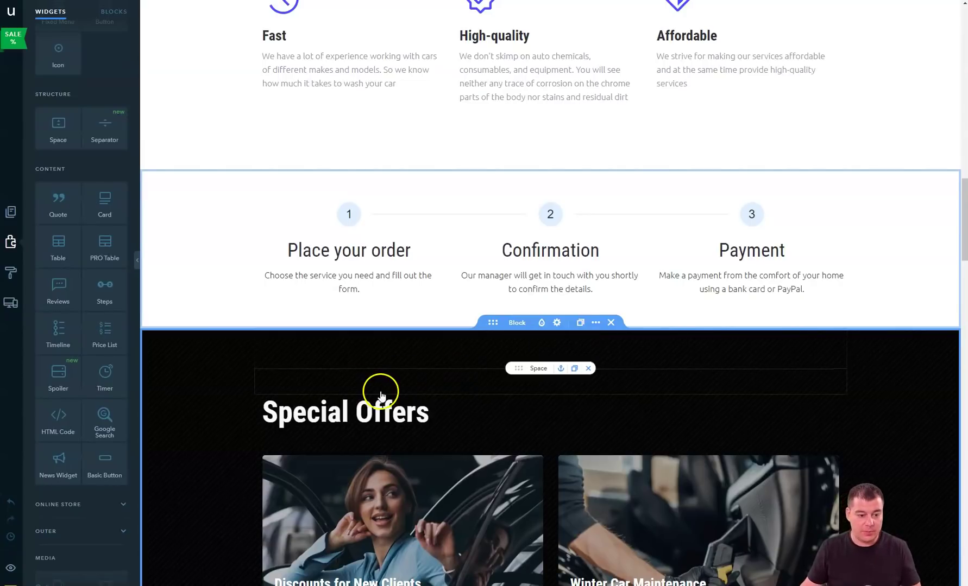
scroll(381, 393, down, 1)
scroll(593, 271, up, 5)
scroll(593, 271, up, 5)
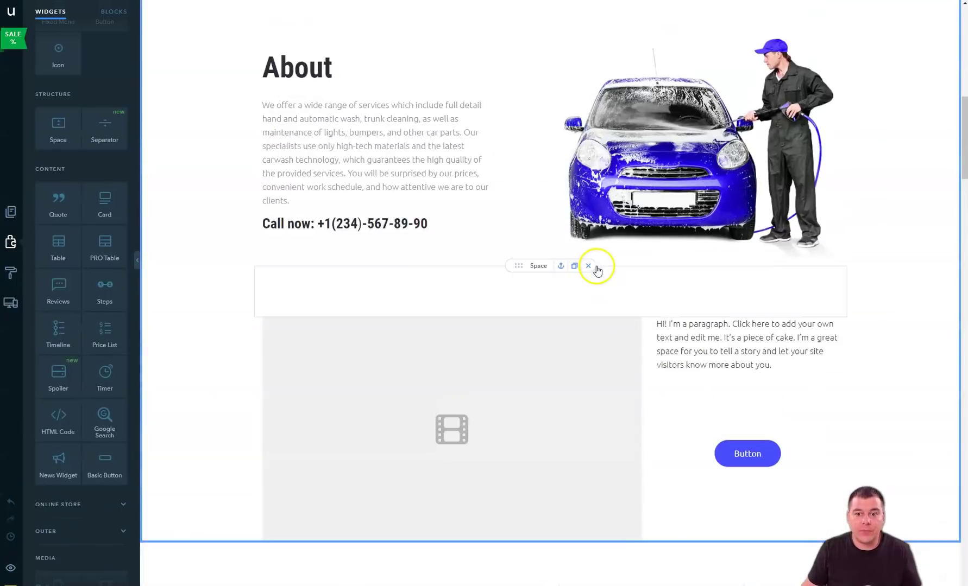
scroll(593, 270, up, 3)
scroll(597, 272, up, 5)
scroll(599, 273, up, 3)
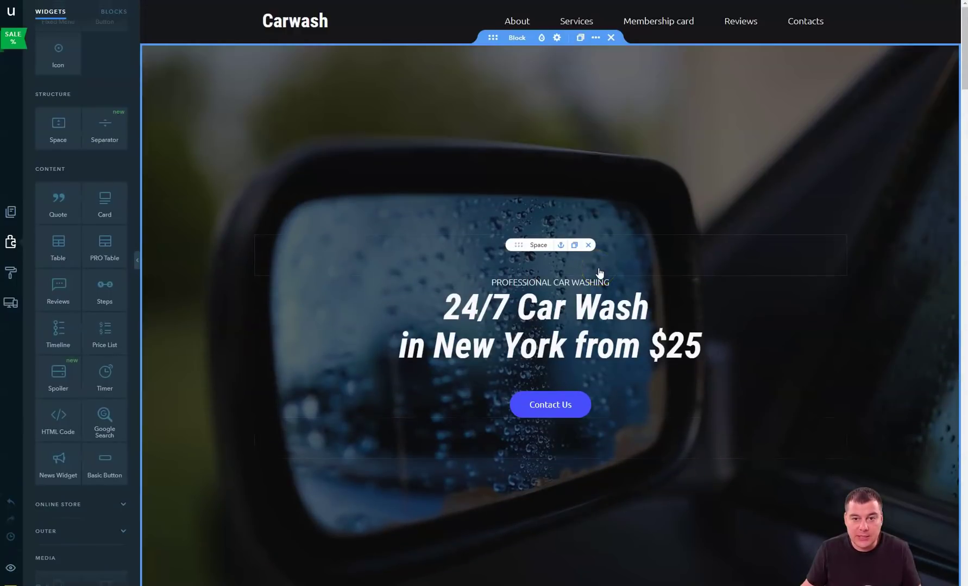
scroll(599, 271, down, 5)
scroll(600, 272, down, 3)
scroll(600, 272, down, 3)
scroll(587, 261, down, 5)
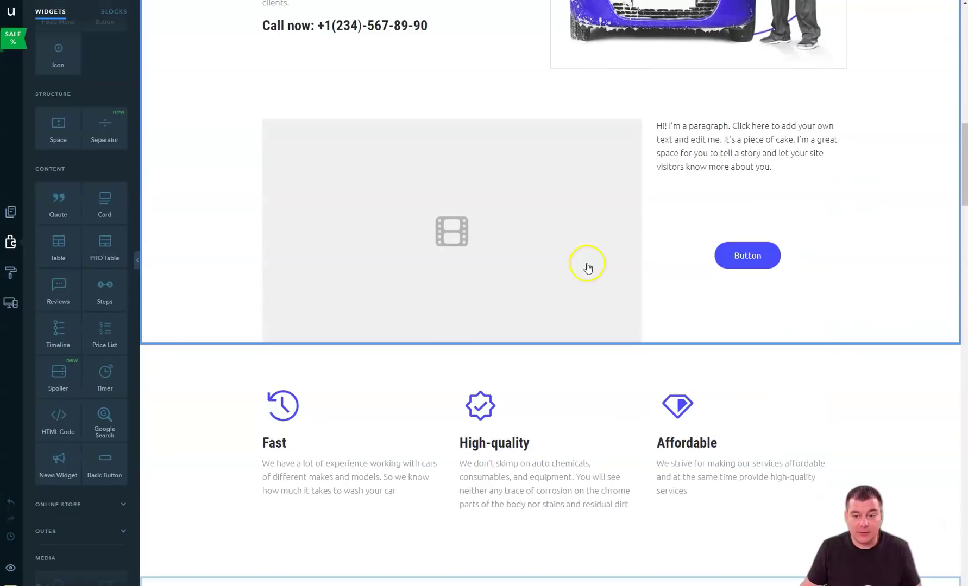
scroll(557, 309, down, 4)
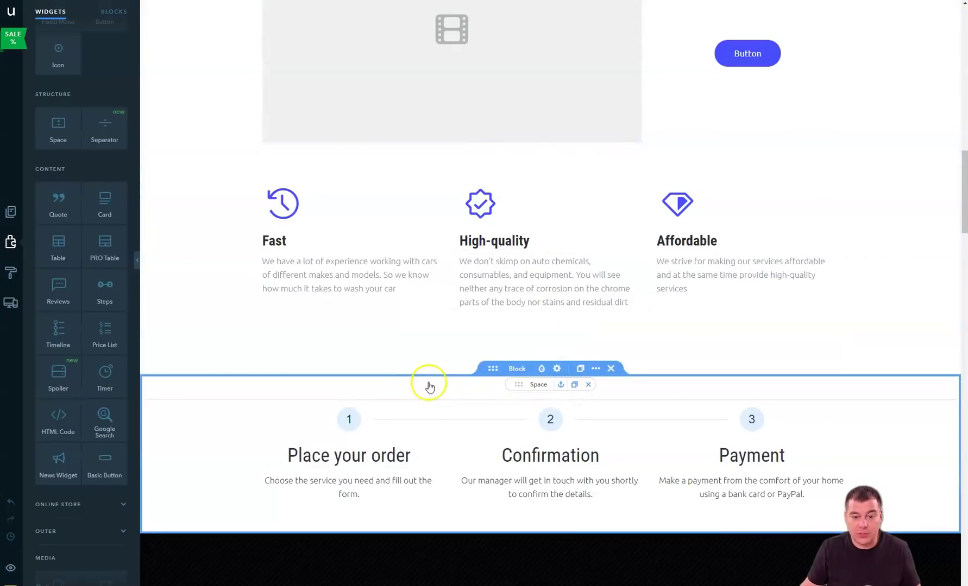
Step: Give the order steps block a dark car-interior photo background fixed while scrolling
click(542, 369)
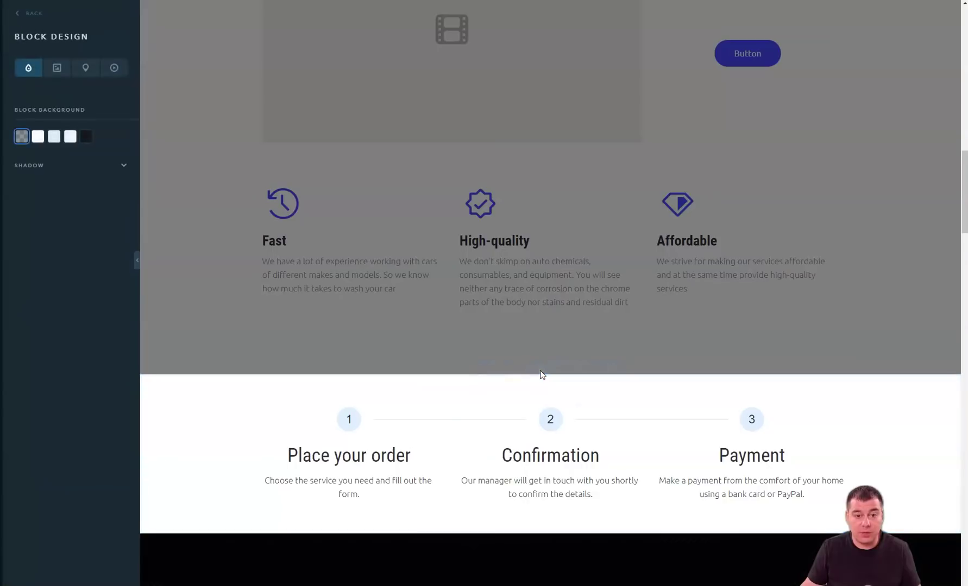
click(53, 137)
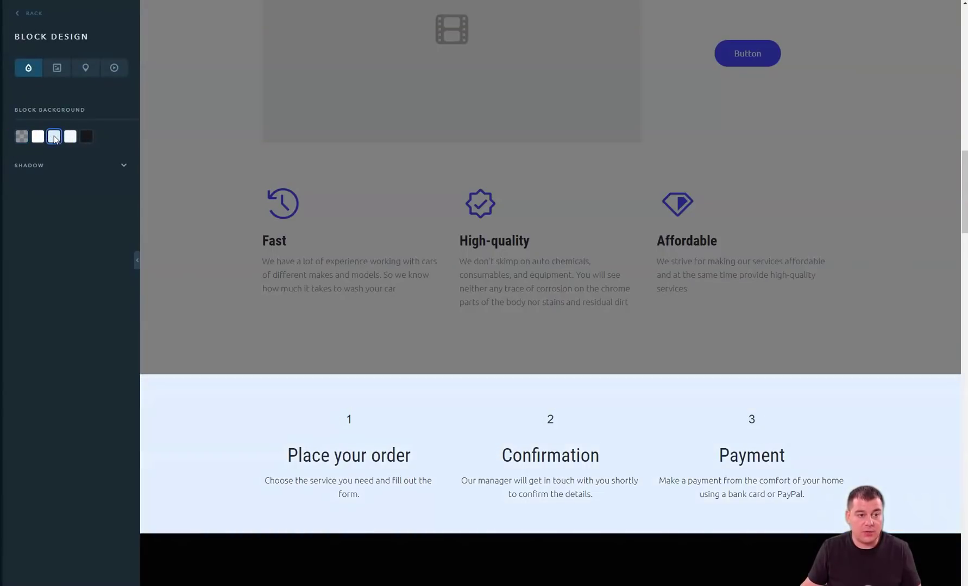
click(71, 136)
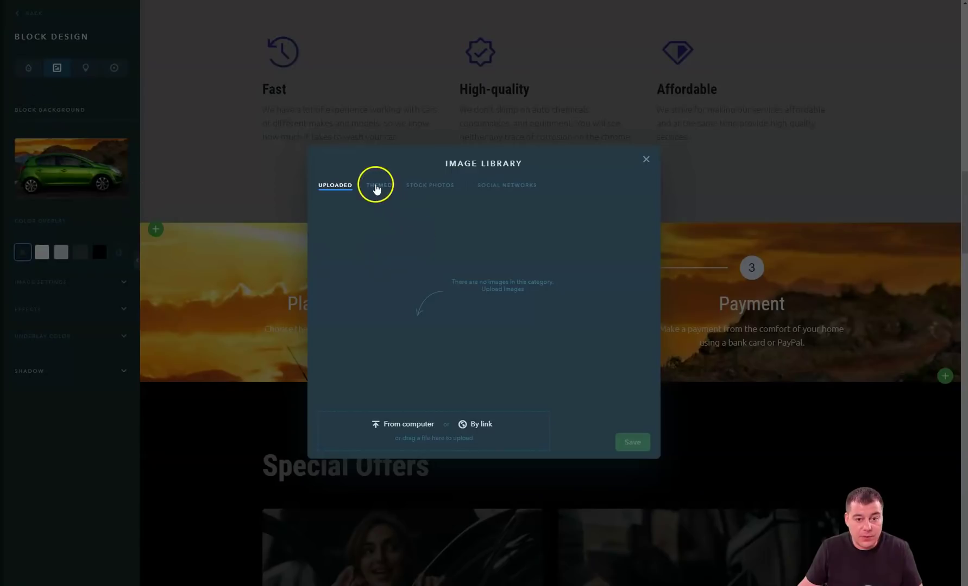
click(375, 185)
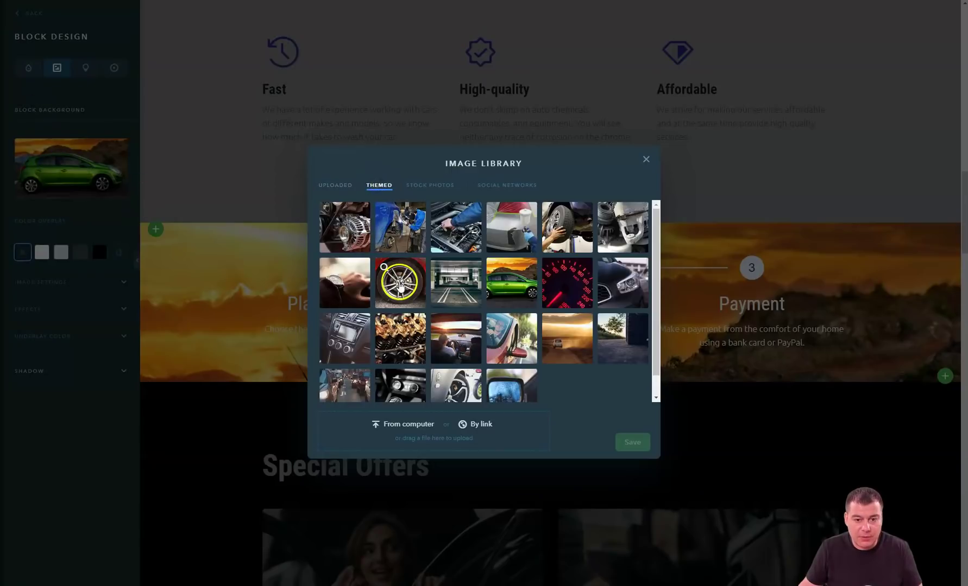
mouse_move(567, 284)
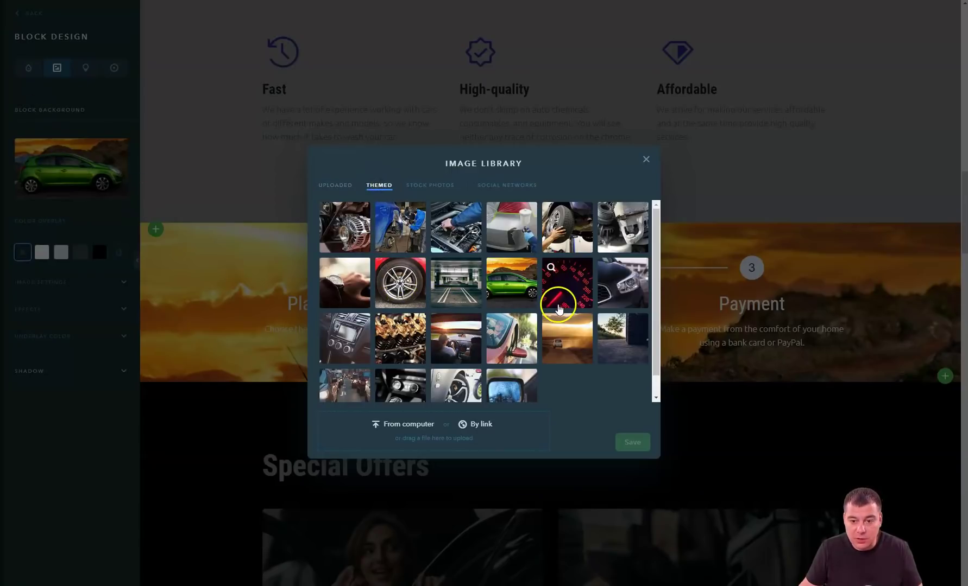
double_click(528, 349)
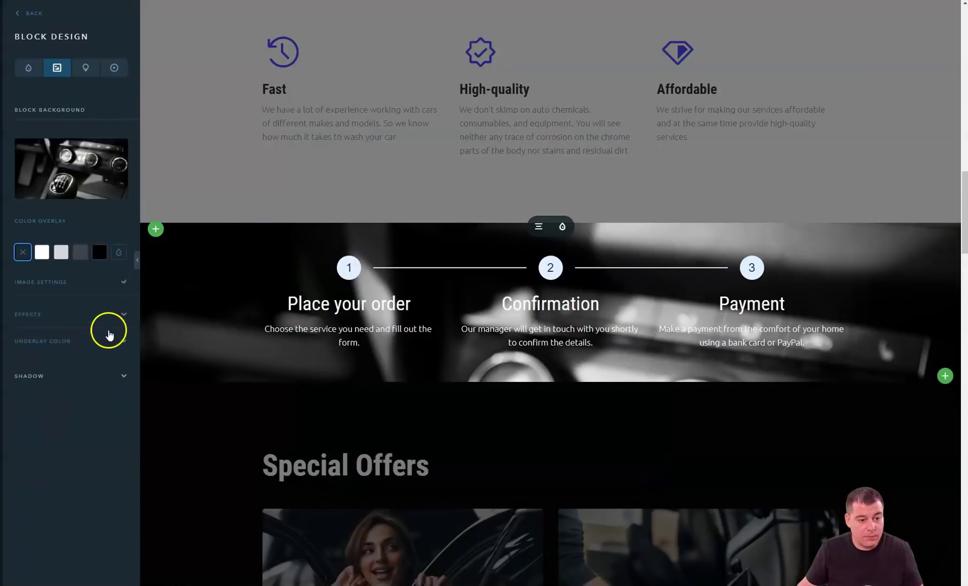
click(117, 321)
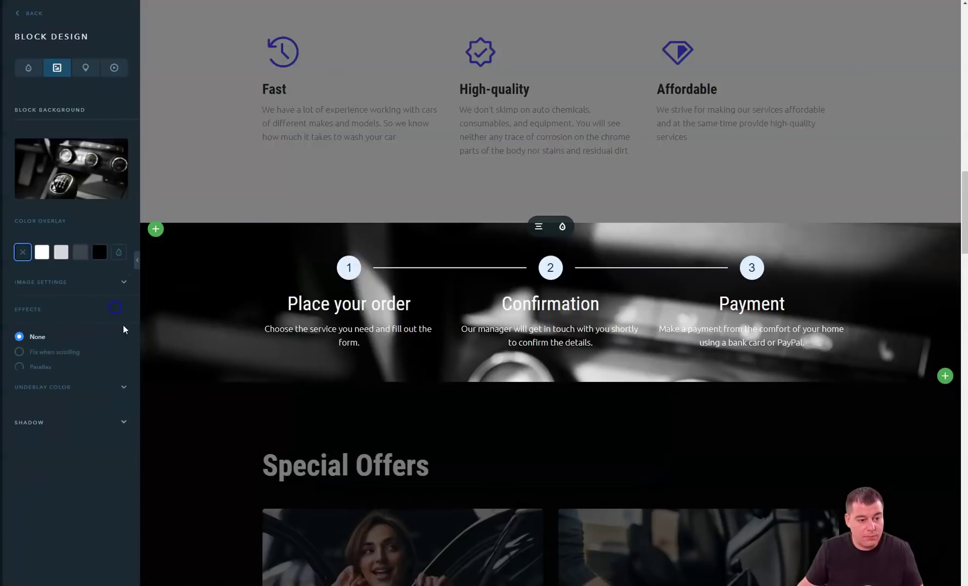
click(73, 353)
scroll(557, 340, down, 3)
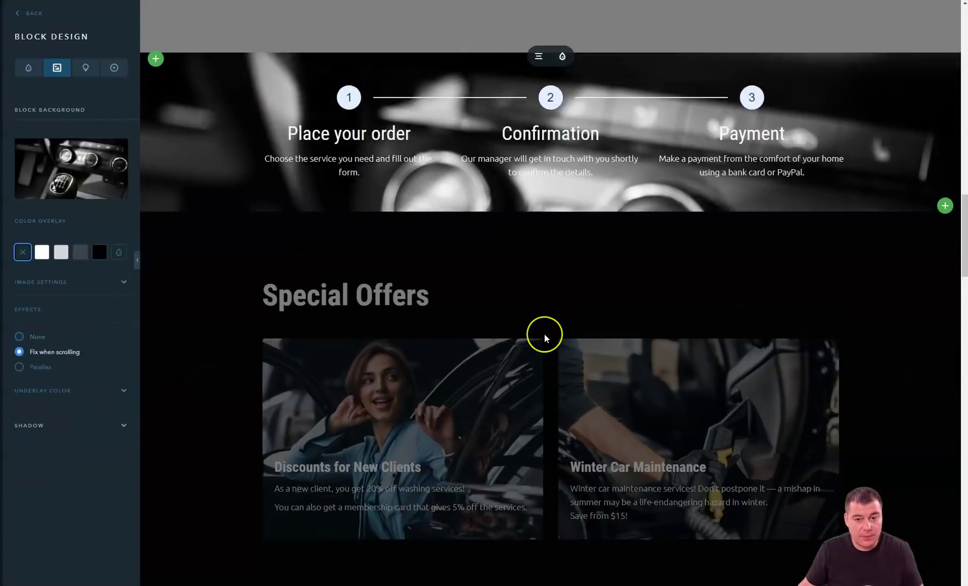
scroll(544, 335, up, 4)
scroll(545, 335, down, 2)
scroll(545, 334, down, 3)
scroll(544, 333, up, 4)
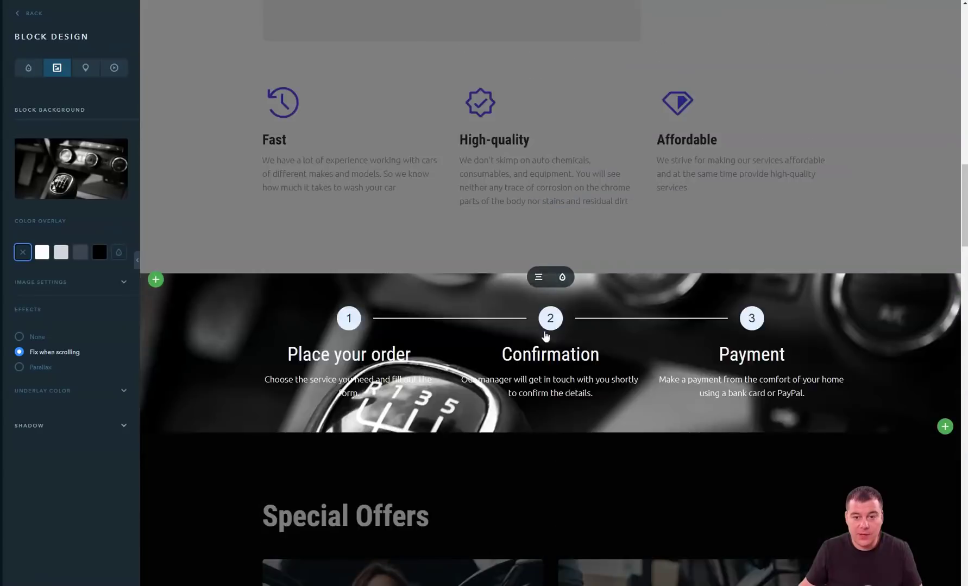
scroll(544, 333, up, 2)
scroll(545, 332, down, 2)
scroll(544, 331, down, 2)
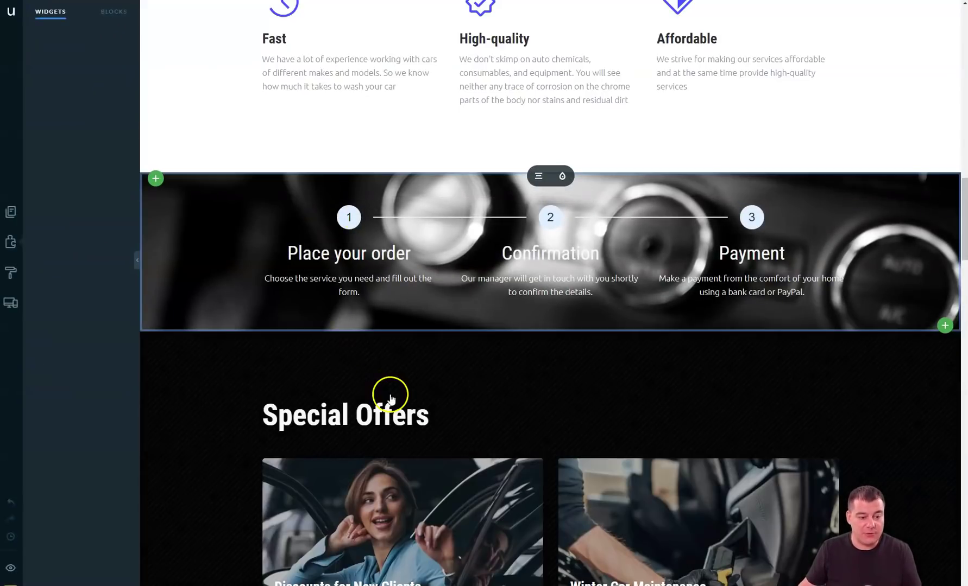
scroll(650, 235, up, 3)
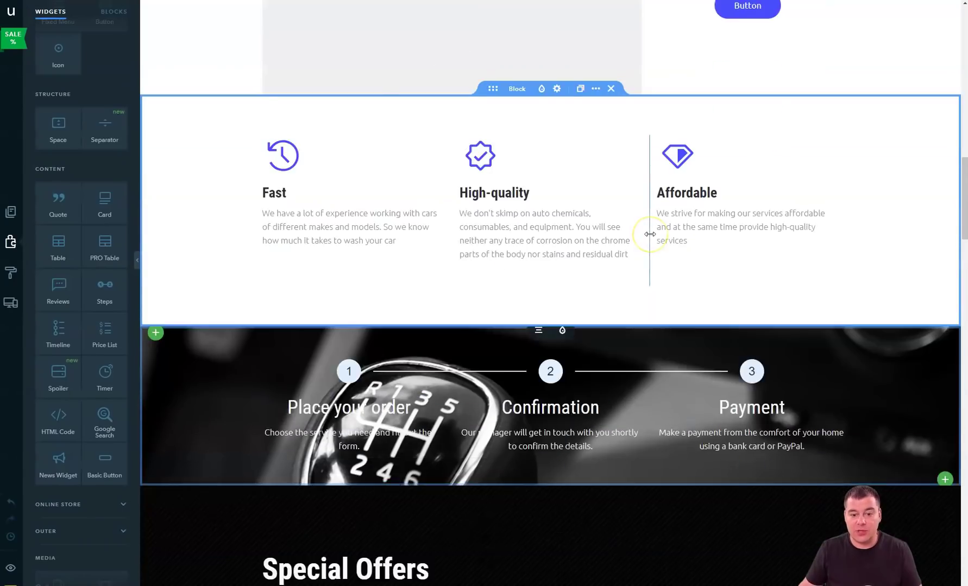
scroll(650, 234, down, 4)
scroll(650, 236, down, 4)
scroll(650, 240, down, 3)
scroll(650, 240, down, 5)
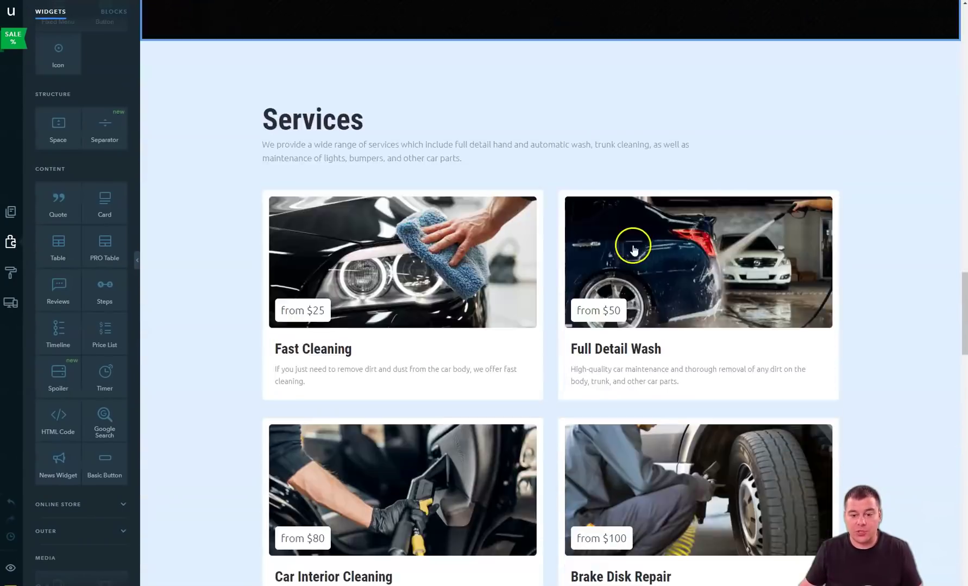
scroll(628, 242, up, 7)
scroll(583, 220, up, 8)
scroll(622, 276, up, 3)
scroll(622, 296, up, 5)
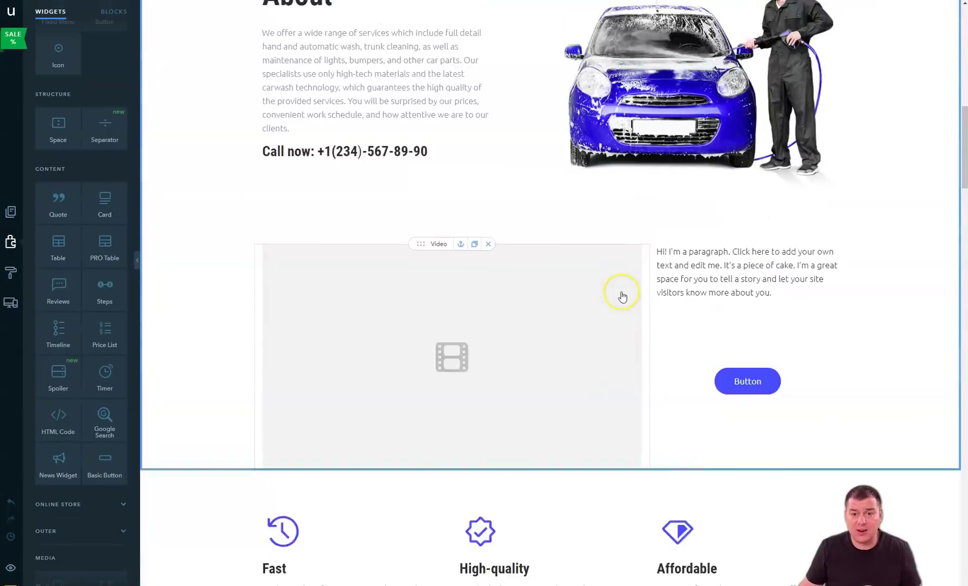
scroll(622, 295, up, 4)
scroll(621, 297, up, 3)
scroll(621, 298, up, 5)
scroll(622, 299, up, 2)
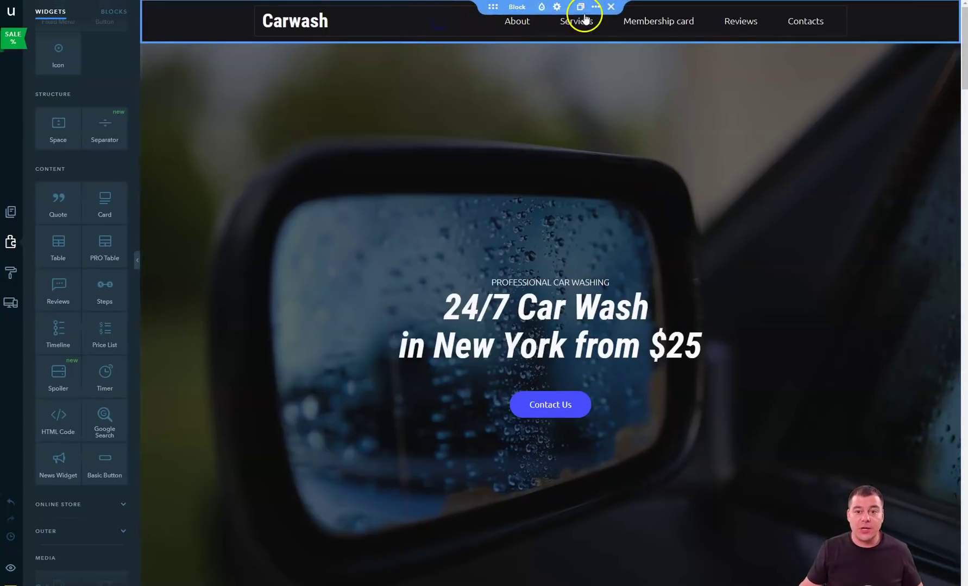
click(520, 23)
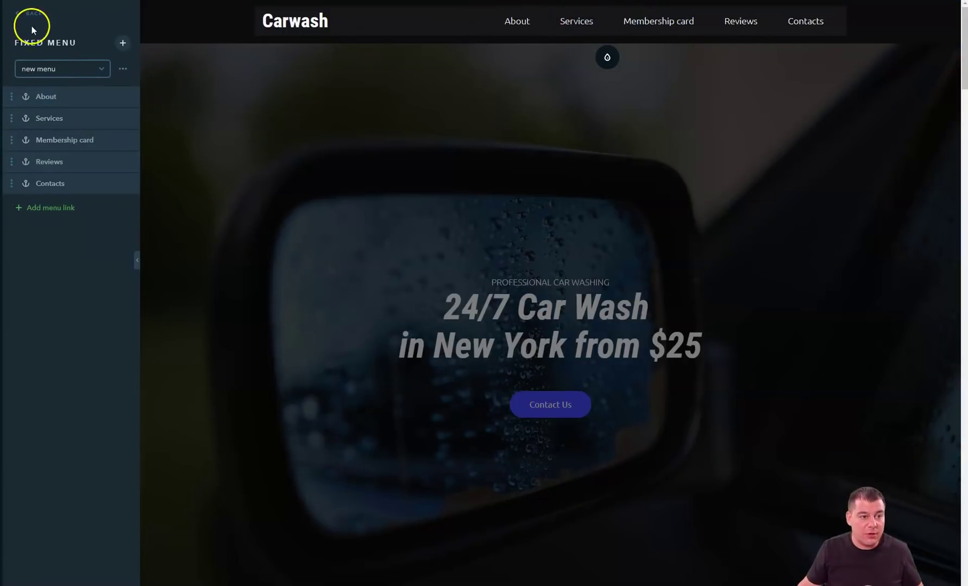
click(19, 15)
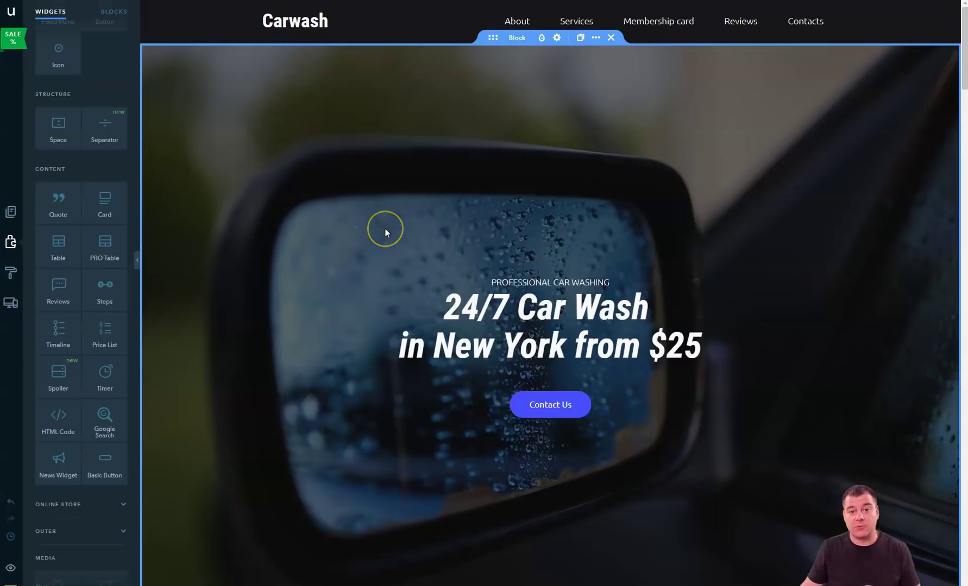
Step: Try outlined and transparent styles on the Contact Us button, revert to solid purple Design 1, then open its link settings
click(449, 242)
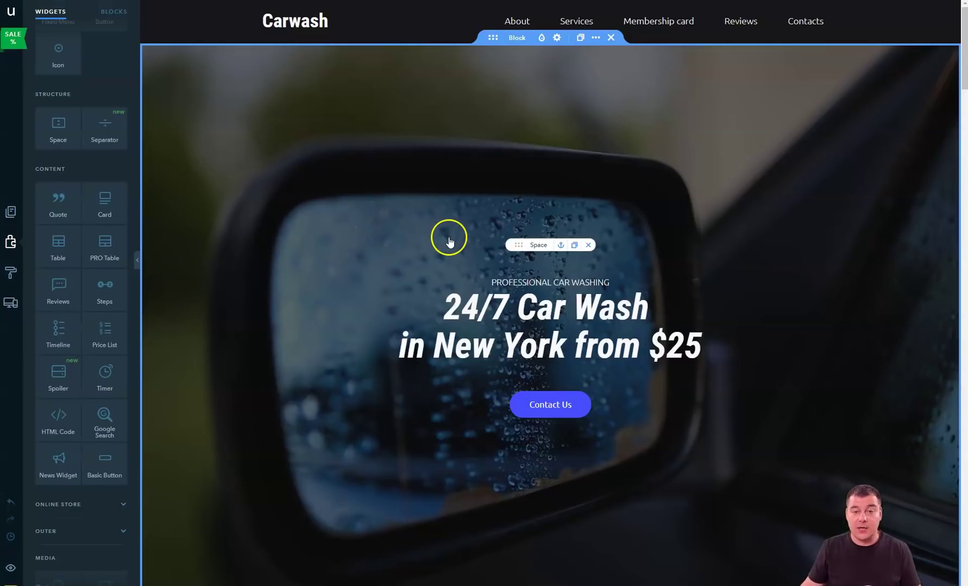
scroll(448, 243, down, 2)
click(550, 256)
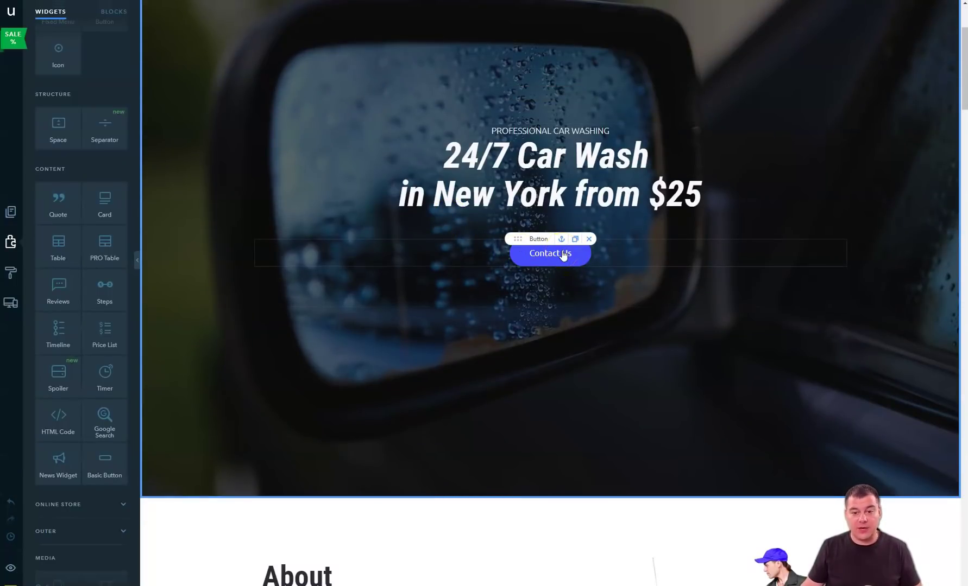
click(563, 255)
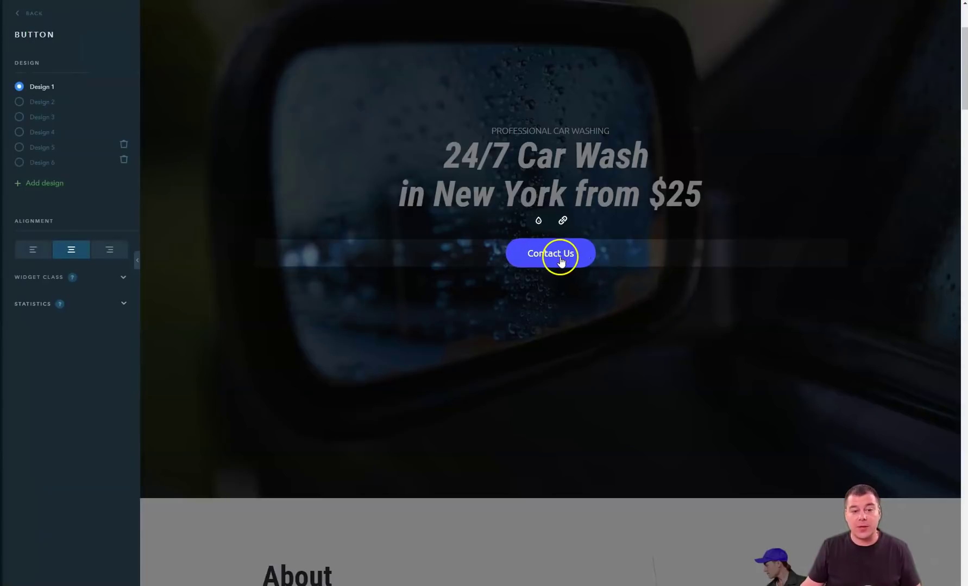
click(19, 103)
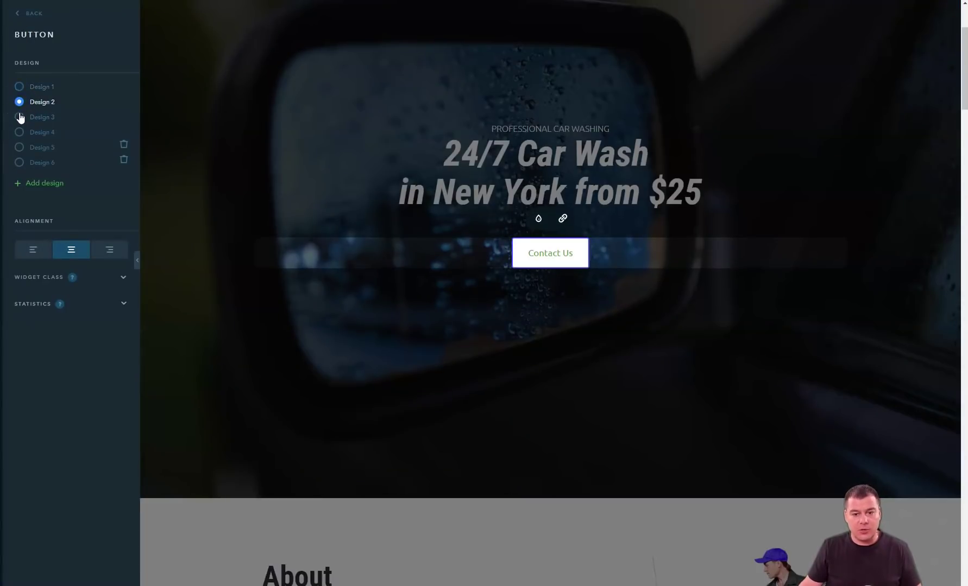
click(18, 120)
click(19, 89)
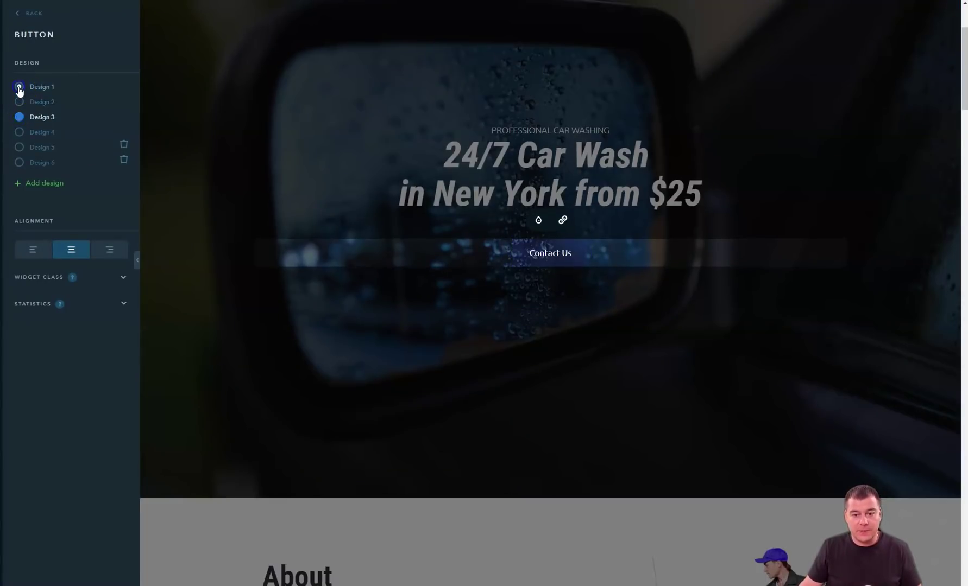
click(562, 222)
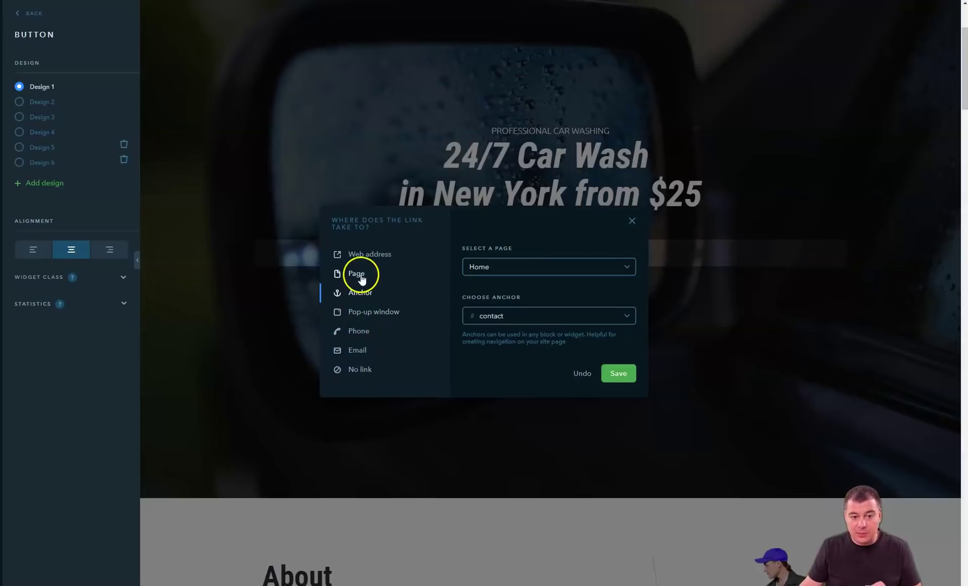
Step: Link the button to a pop-up window and open the first New window for editing
click(361, 313)
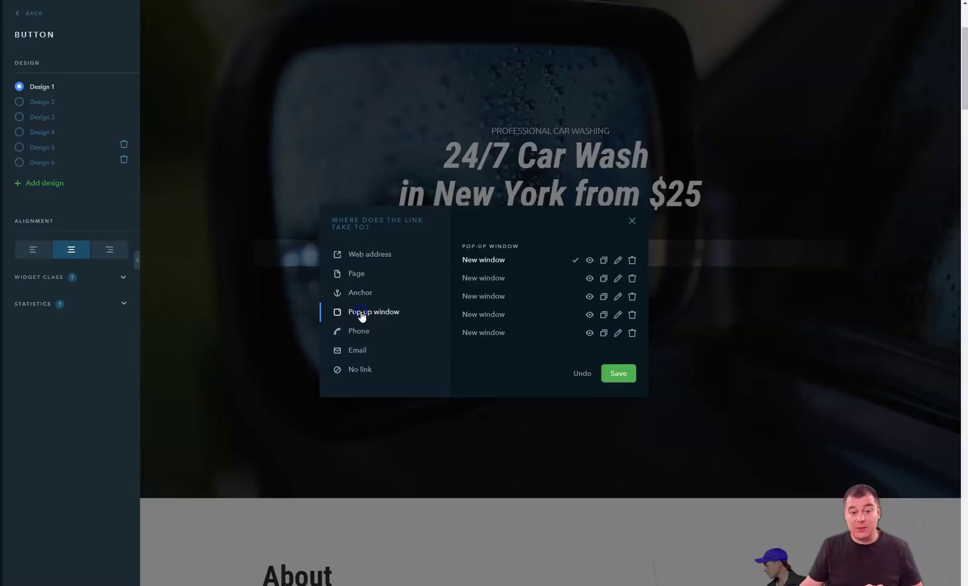
click(394, 313)
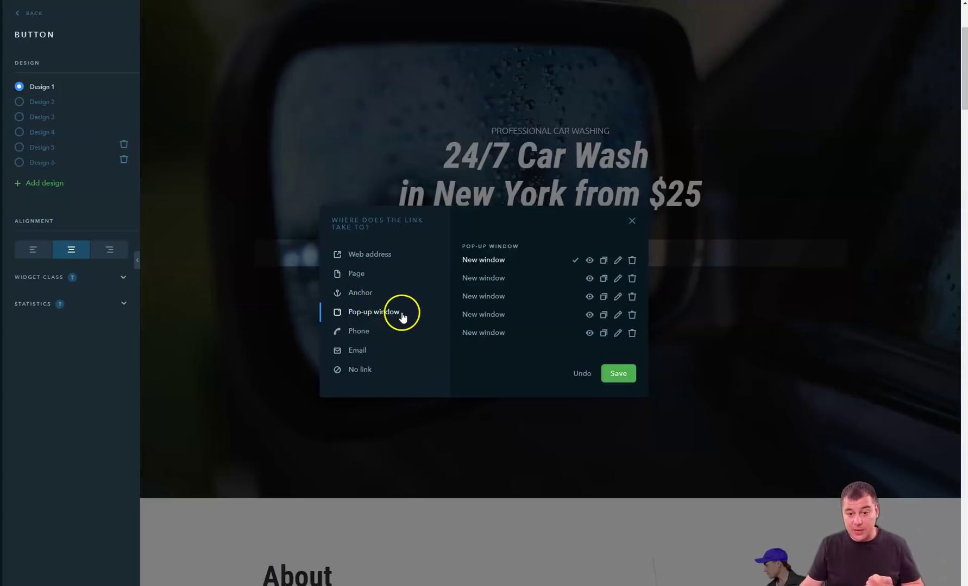
click(618, 262)
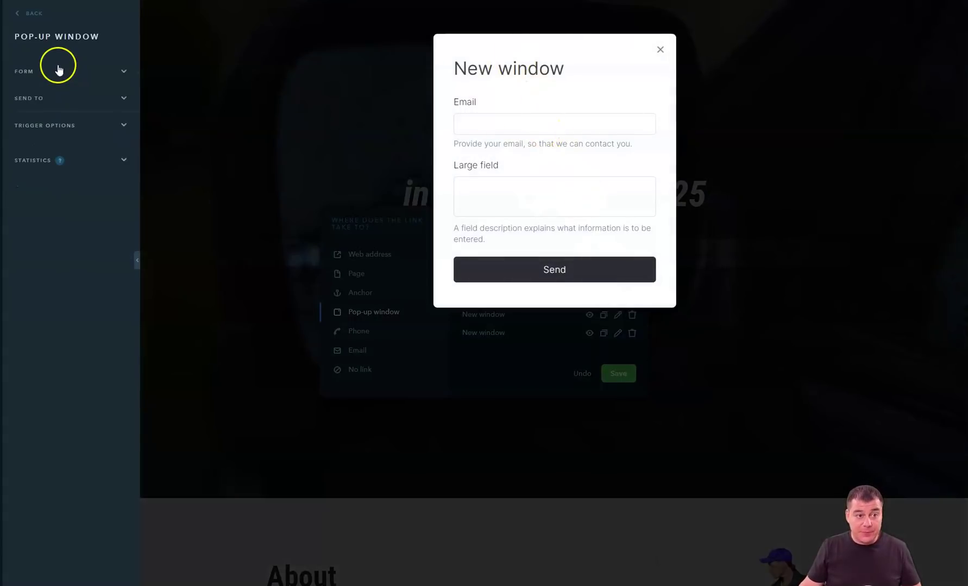
Step: Remove the Large field and add Name and Phone number fields to the pop-up form
click(111, 74)
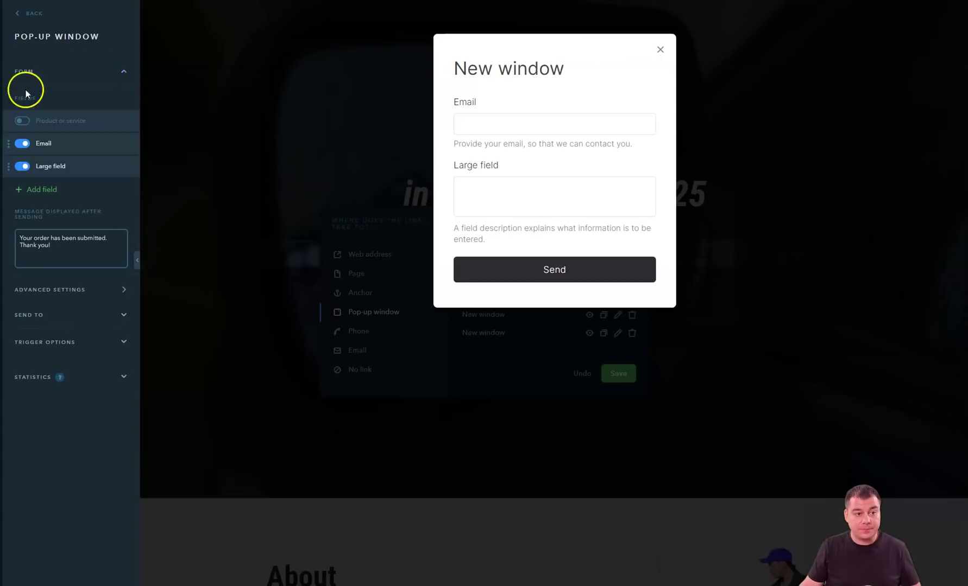
click(23, 170)
click(23, 191)
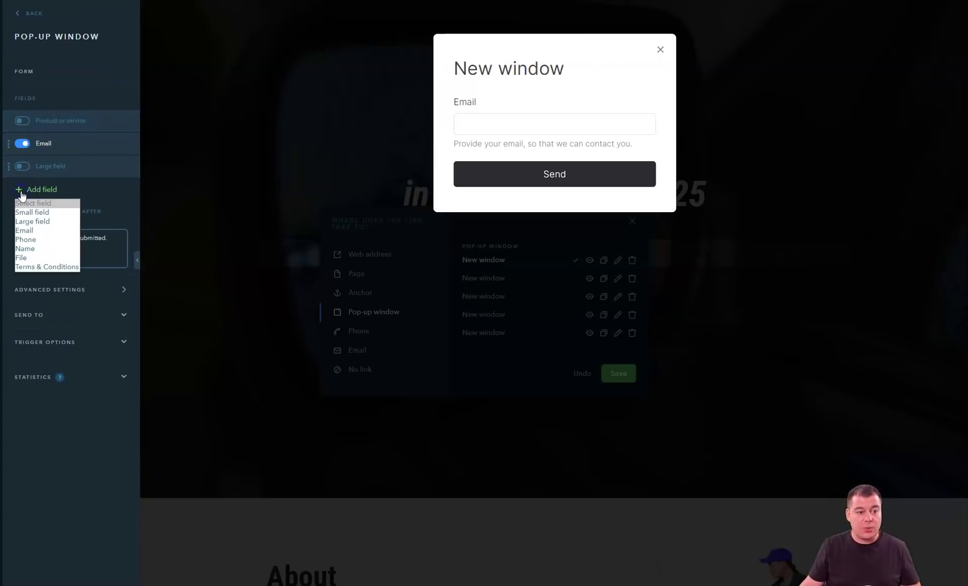
click(26, 249)
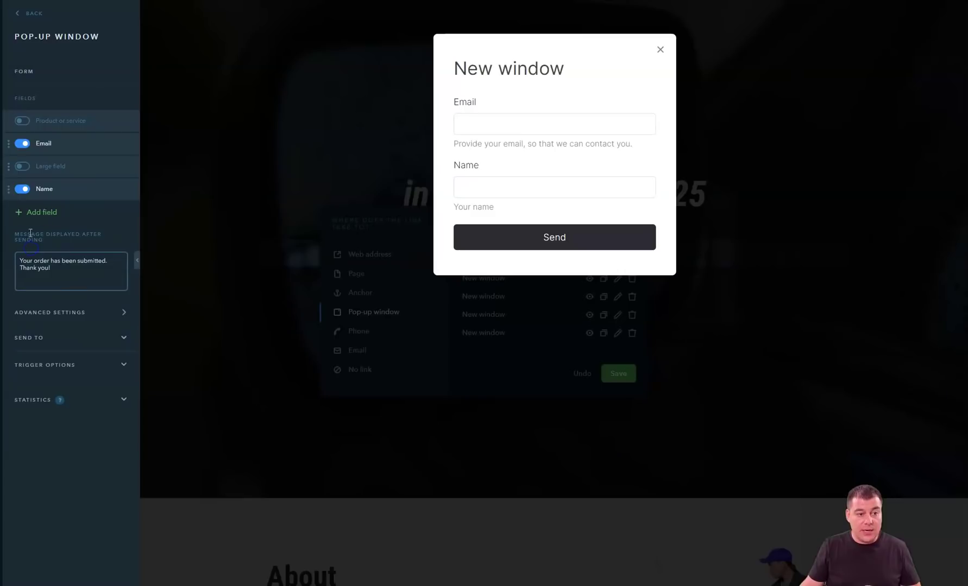
click(19, 214)
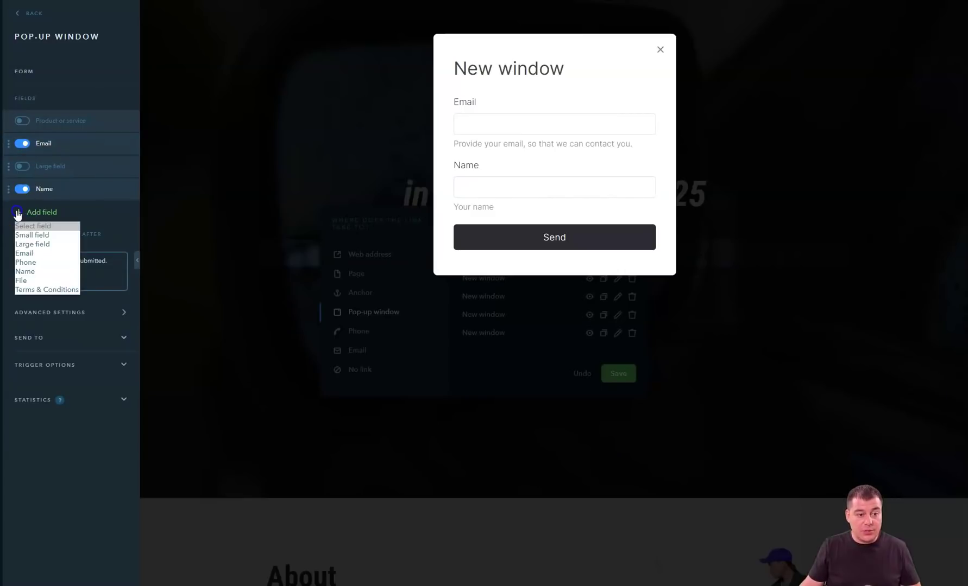
click(33, 262)
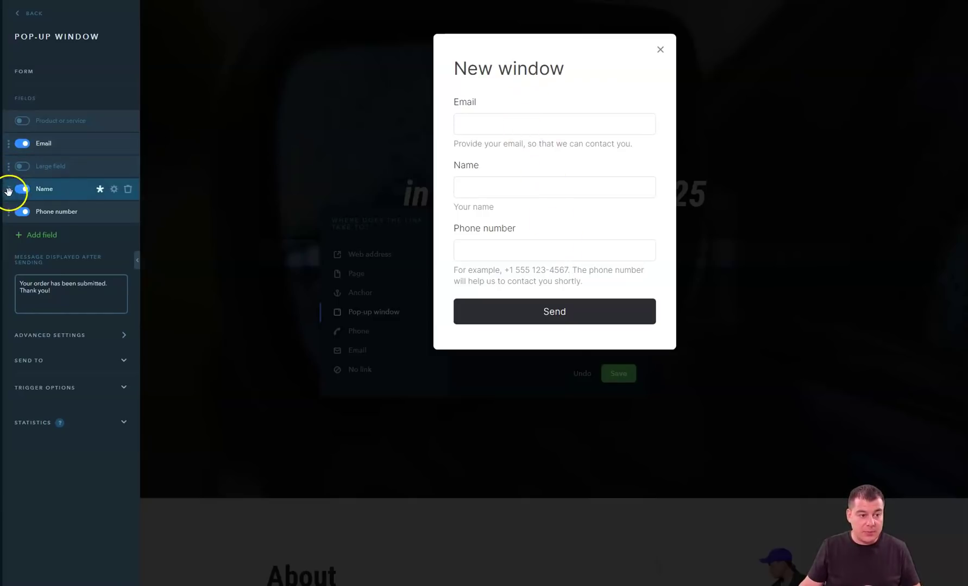
Step: Move Name above Email and make the Phone number field optional
drag(8, 189, 9, 140)
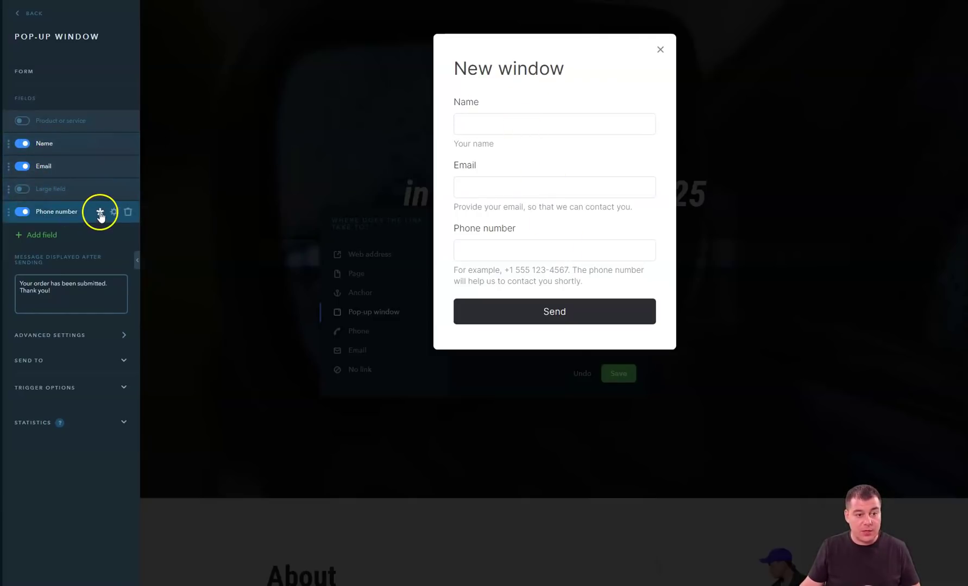
click(100, 215)
click(101, 220)
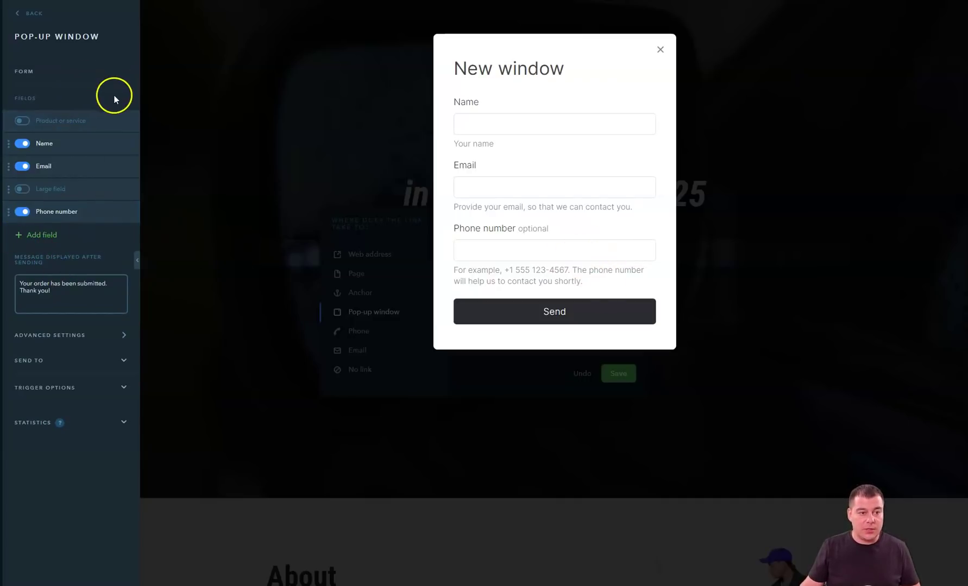
click(126, 73)
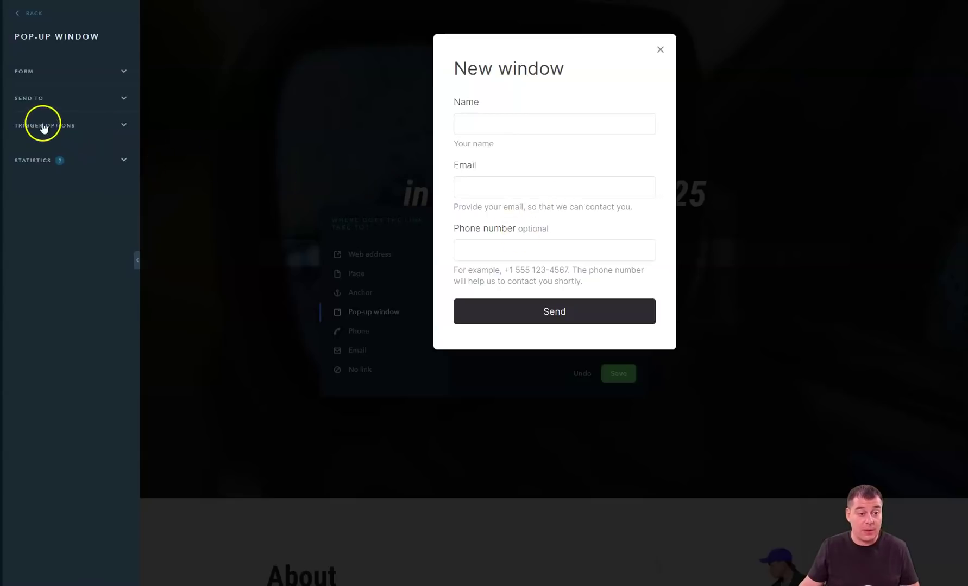
click(125, 99)
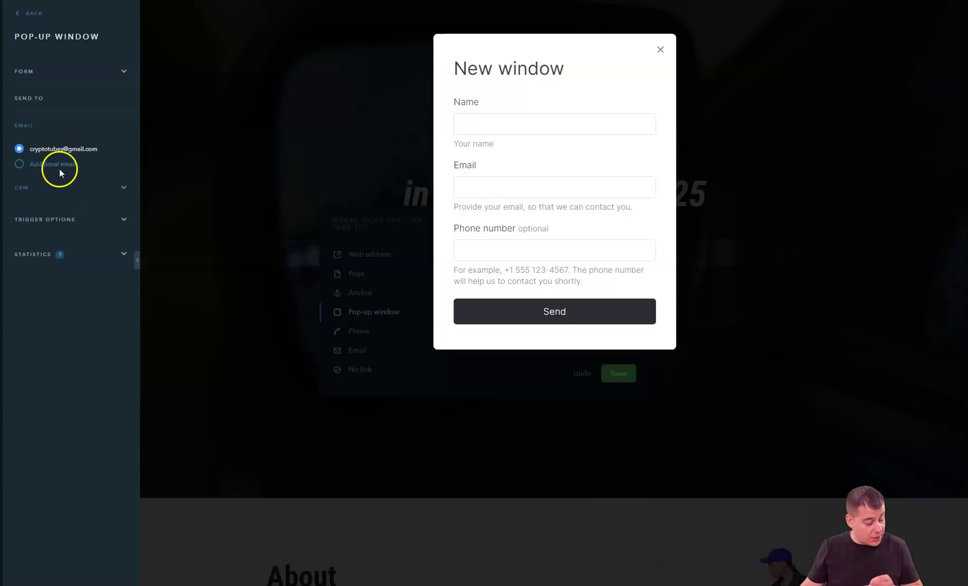
click(122, 188)
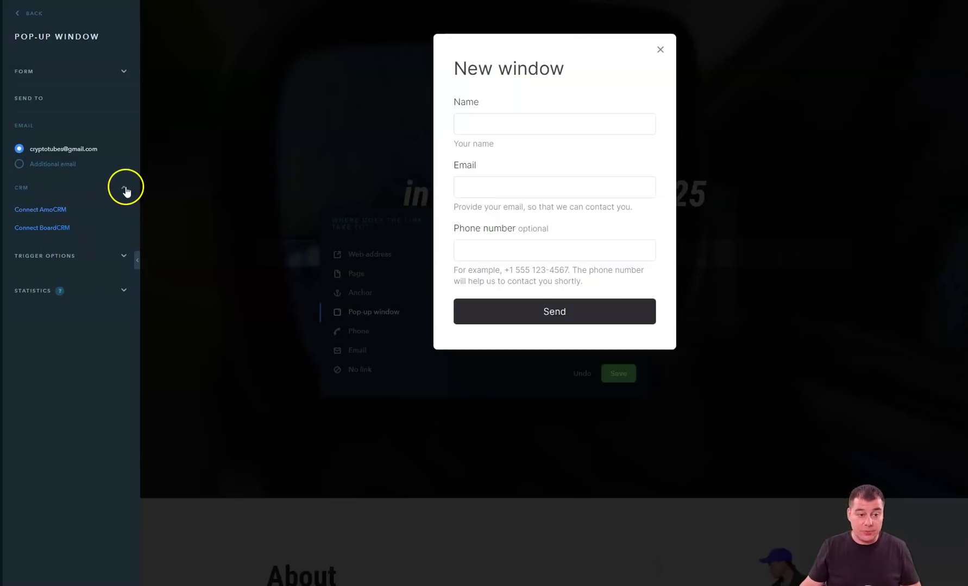
click(125, 190)
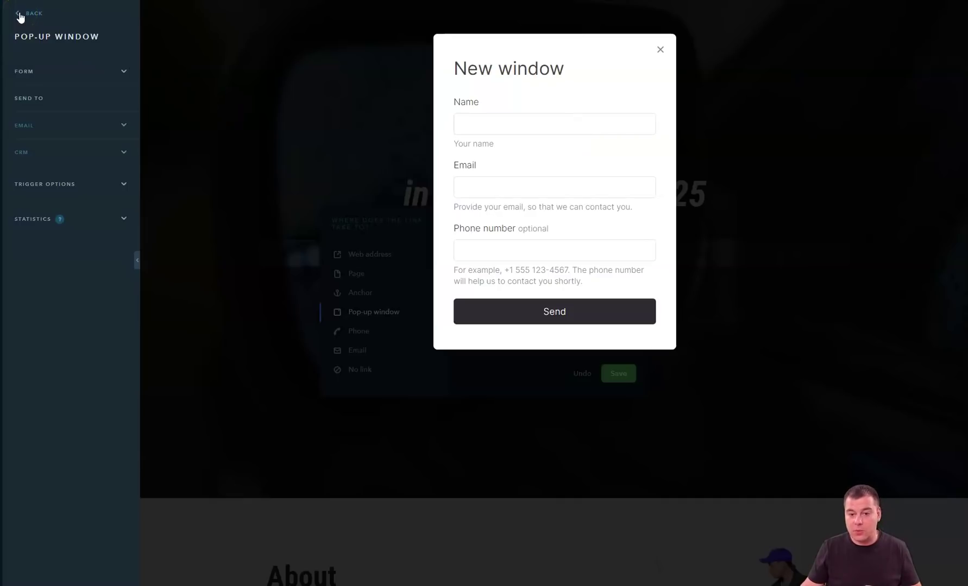
Step: Close the pop-up preview and link settings, returning to the hero section
click(661, 50)
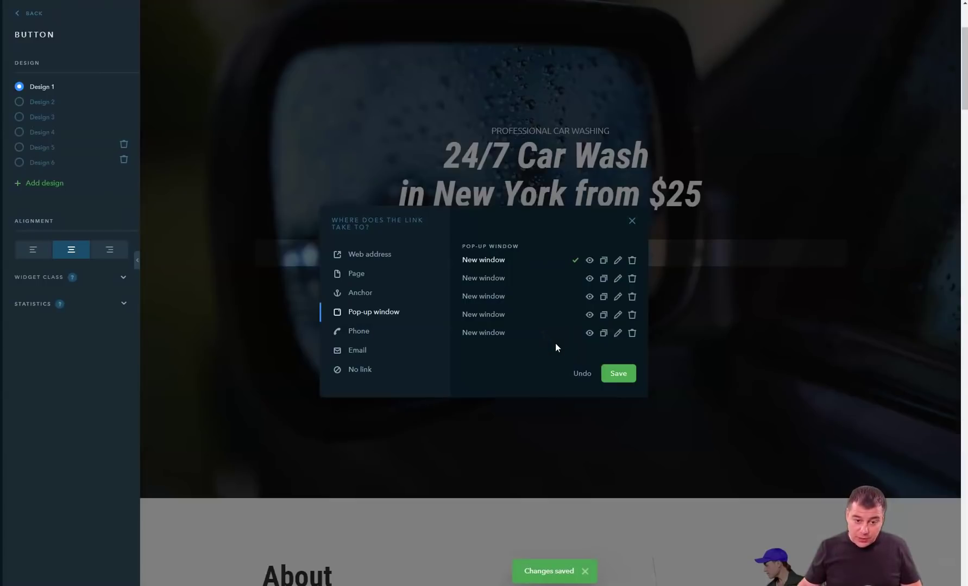
click(630, 224)
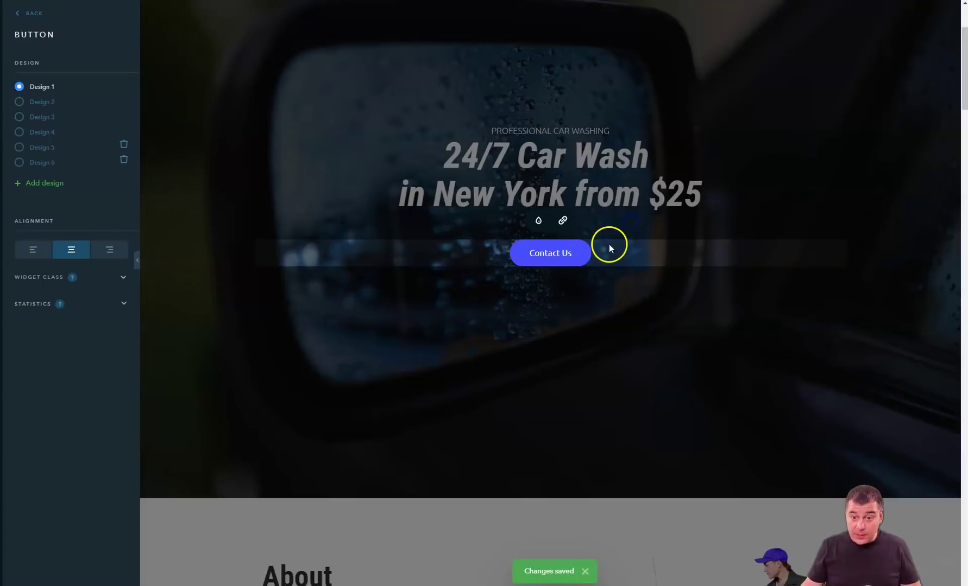
click(431, 303)
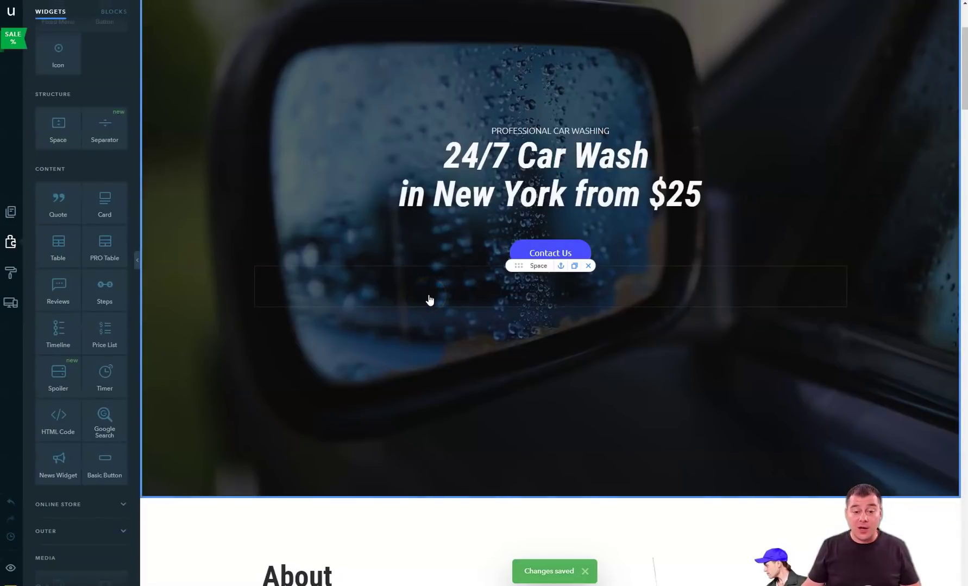
scroll(429, 299, up, 3)
click(428, 299)
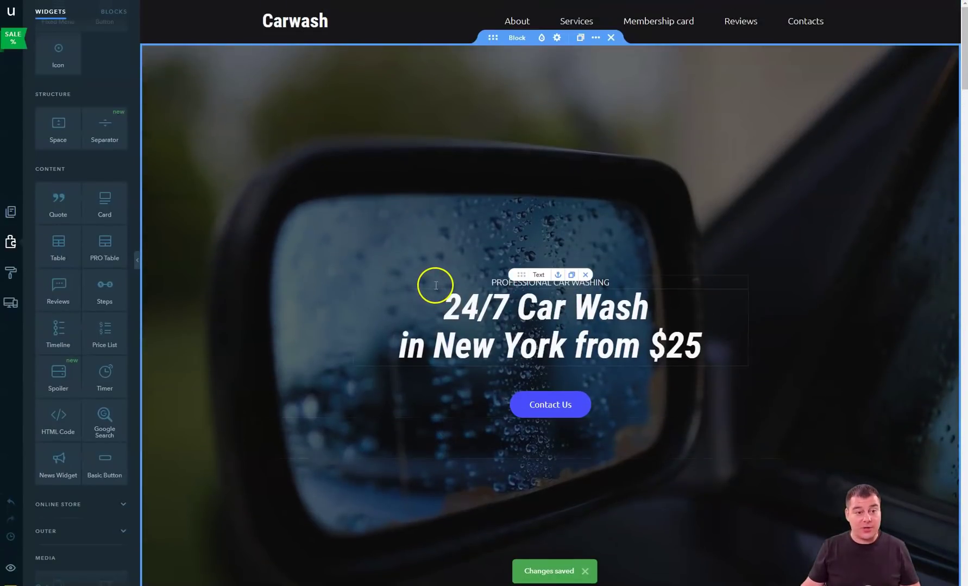
click(481, 219)
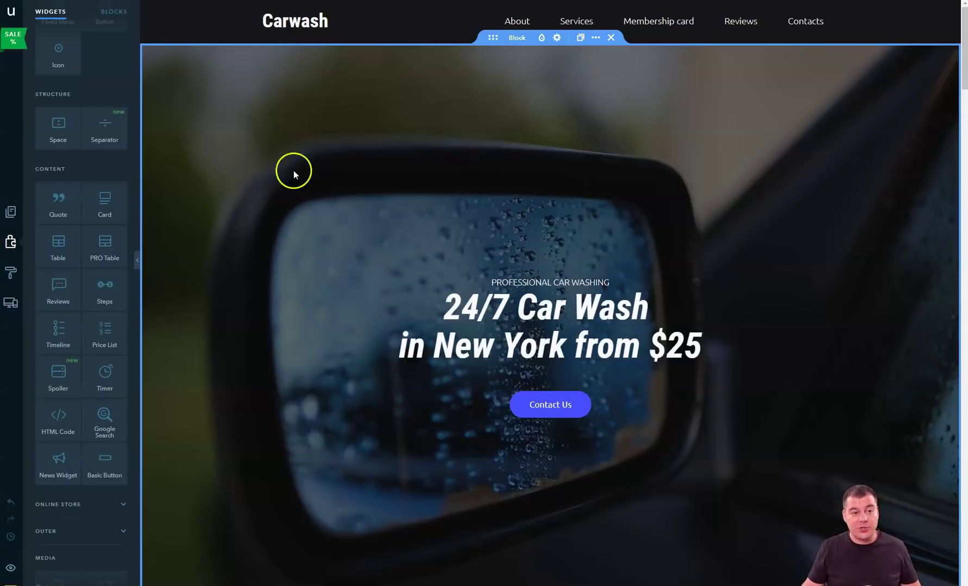
scroll(112, 216, up, 1)
scroll(106, 223, up, 2)
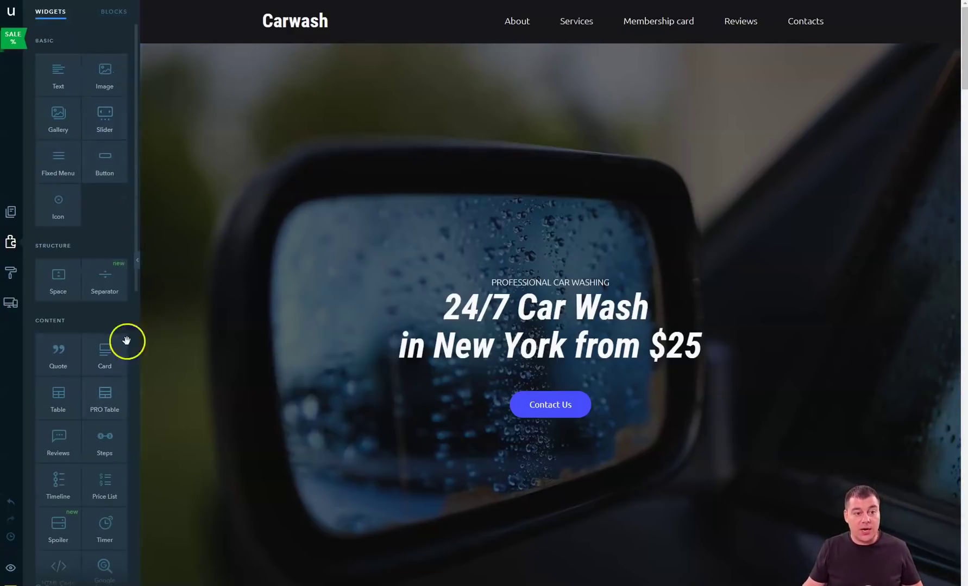
scroll(521, 281, down, 3)
scroll(521, 281, down, 2)
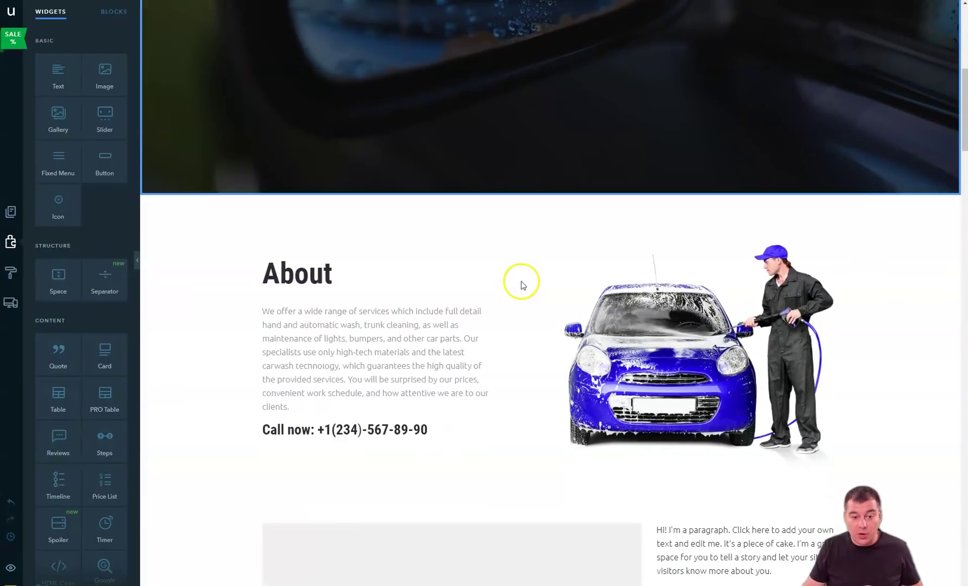
scroll(519, 283, down, 3)
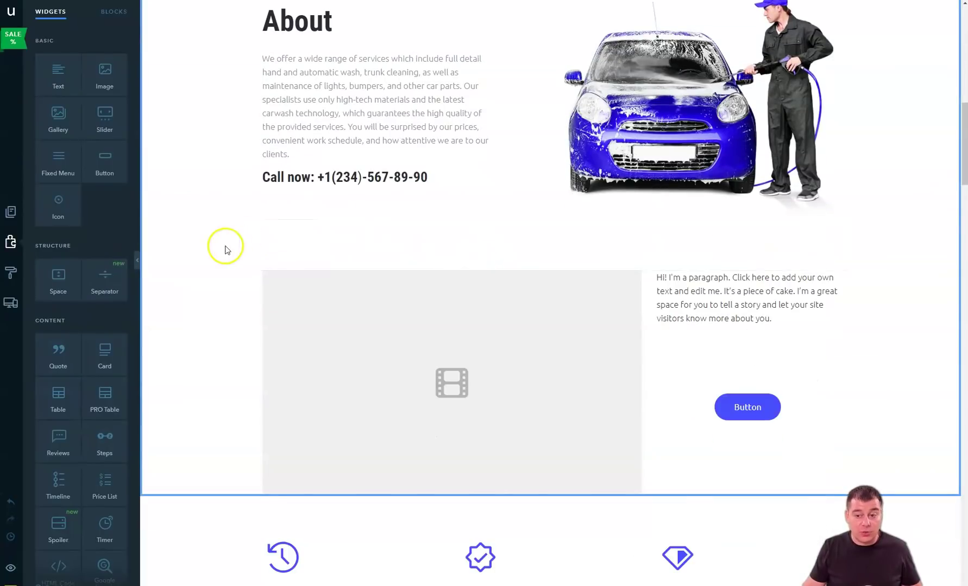
scroll(570, 227, down, 4)
scroll(572, 231, down, 2)
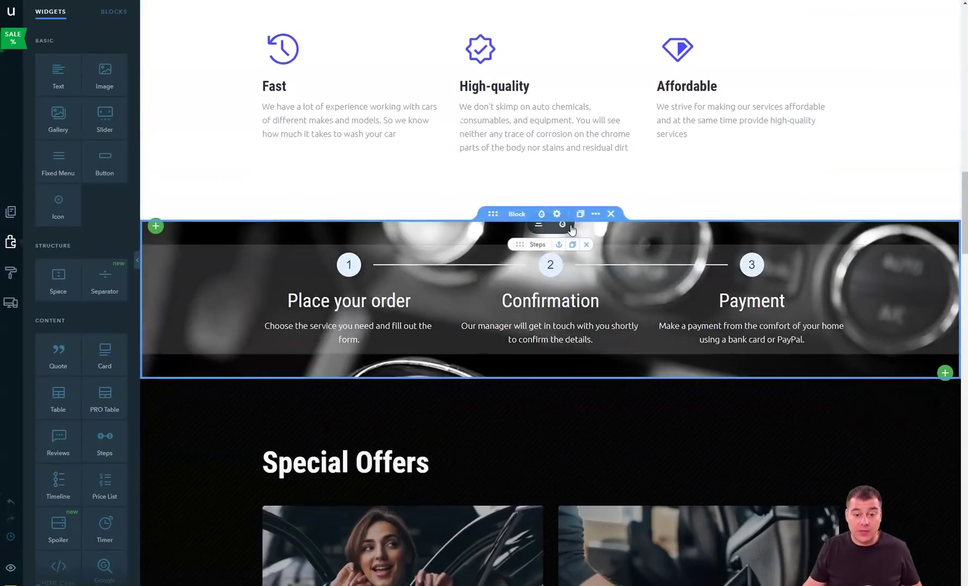
scroll(573, 230, down, 2)
scroll(573, 231, down, 2)
scroll(572, 231, down, 4)
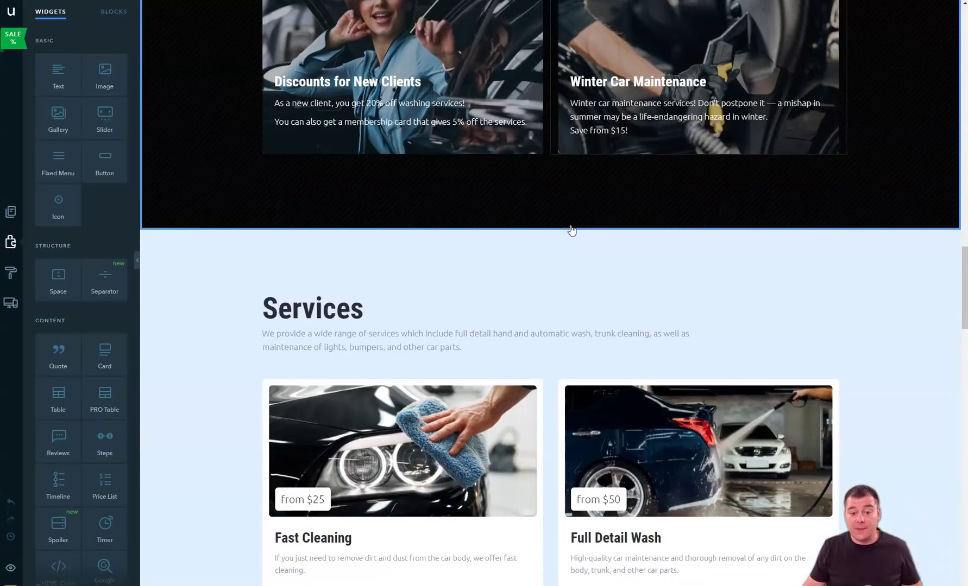
scroll(572, 231, down, 3)
scroll(573, 230, down, 4)
scroll(573, 231, down, 3)
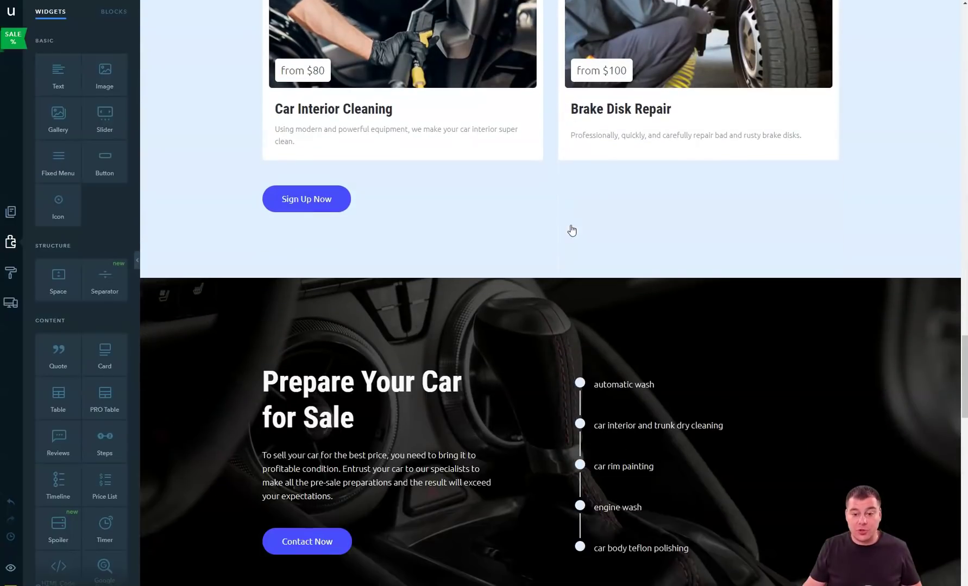
scroll(572, 231, down, 3)
scroll(572, 230, down, 3)
scroll(572, 231, down, 3)
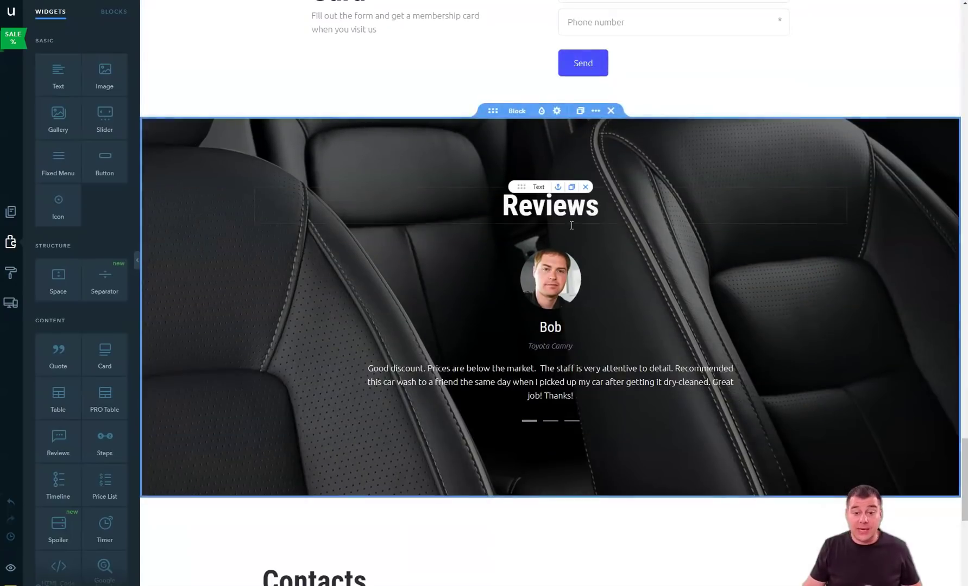
scroll(571, 227, down, 3)
scroll(572, 226, down, 3)
scroll(571, 227, up, 4)
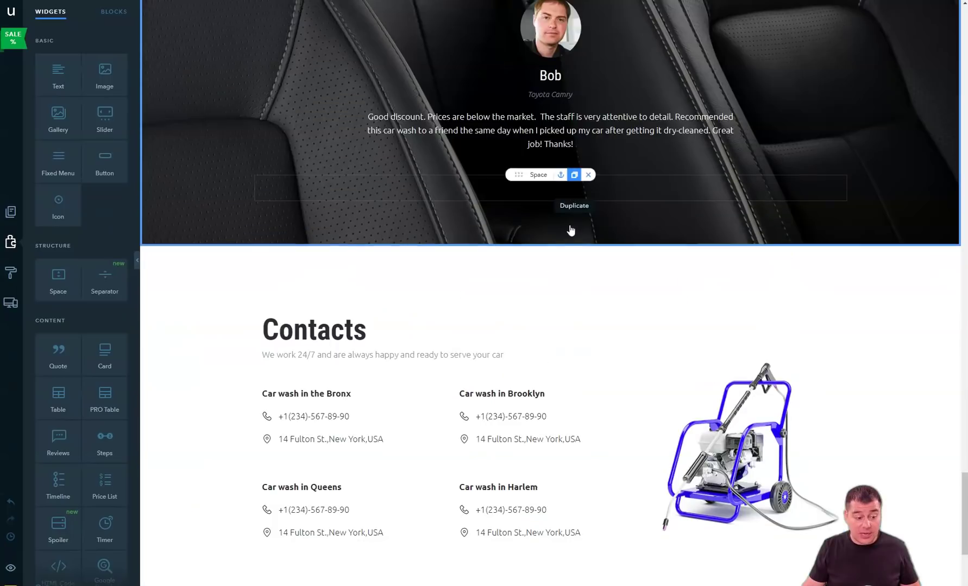
scroll(570, 230, up, 1)
scroll(571, 231, up, 3)
scroll(571, 231, up, 4)
scroll(572, 231, up, 6)
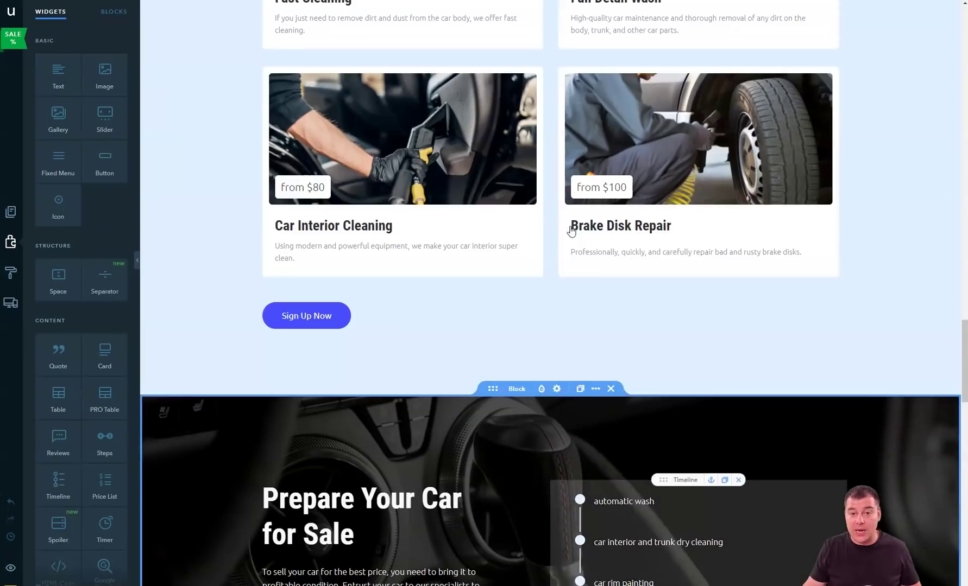
scroll(571, 231, up, 4)
scroll(571, 231, up, 3)
scroll(571, 230, up, 5)
scroll(570, 234, up, 4)
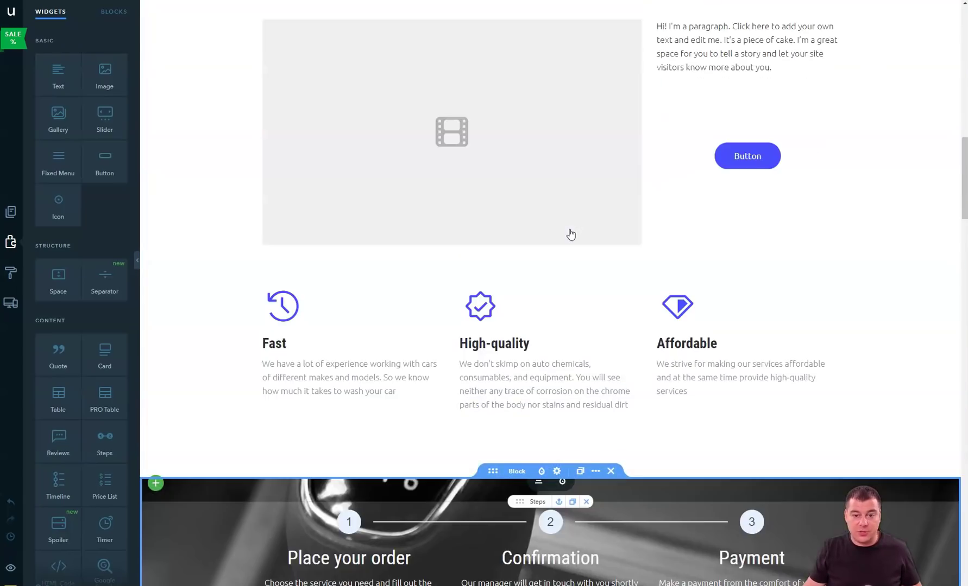
scroll(571, 235, up, 5)
scroll(570, 234, up, 5)
scroll(571, 235, up, 3)
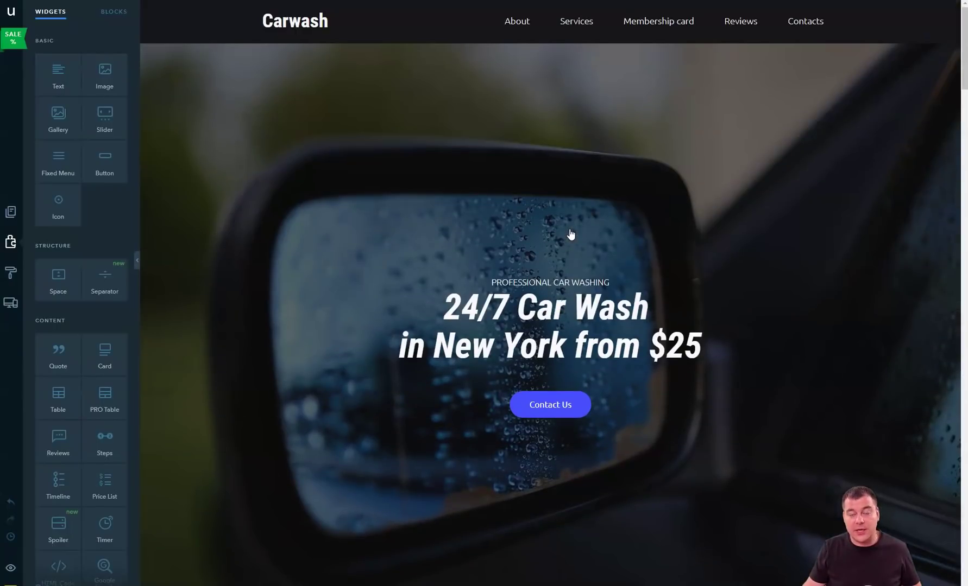
click(549, 198)
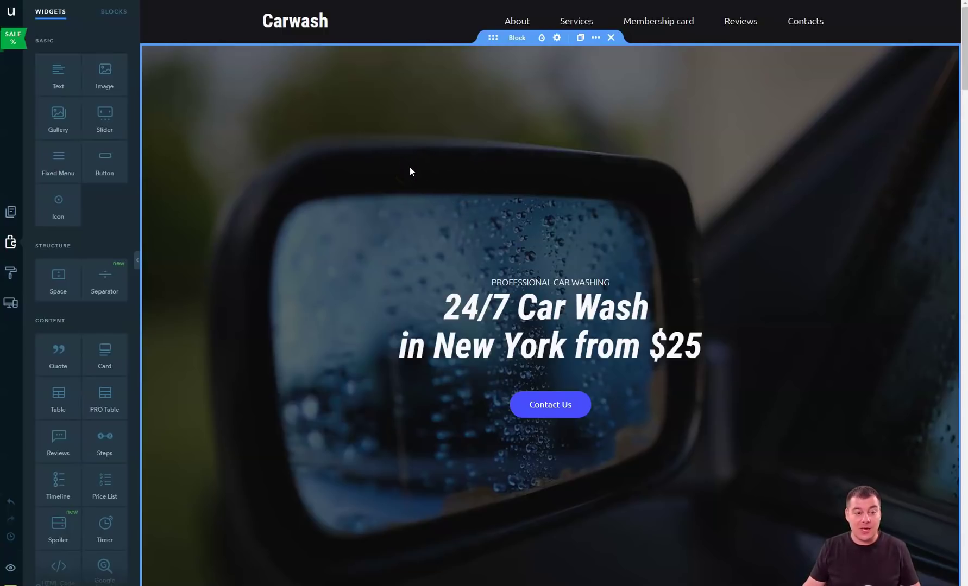
click(445, 183)
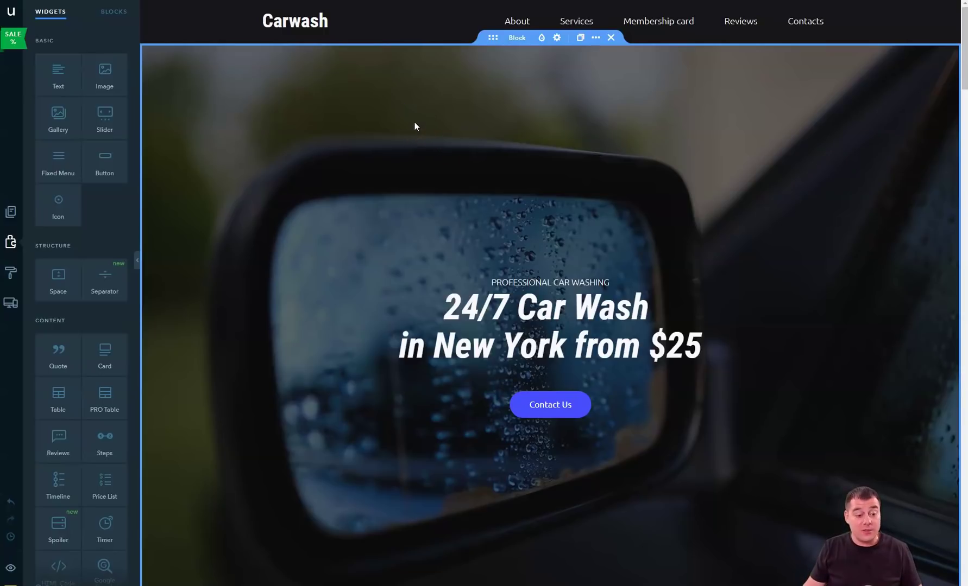
click(485, 457)
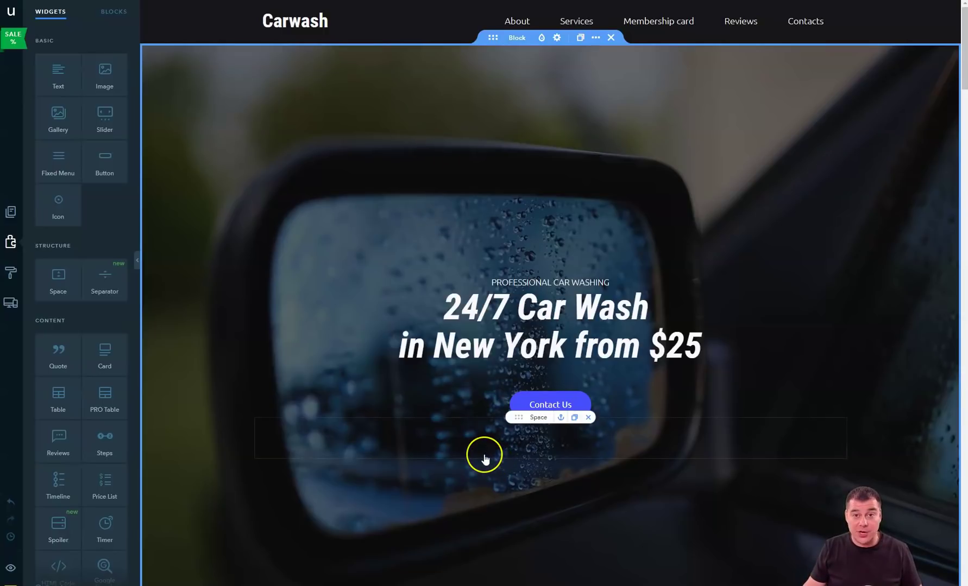